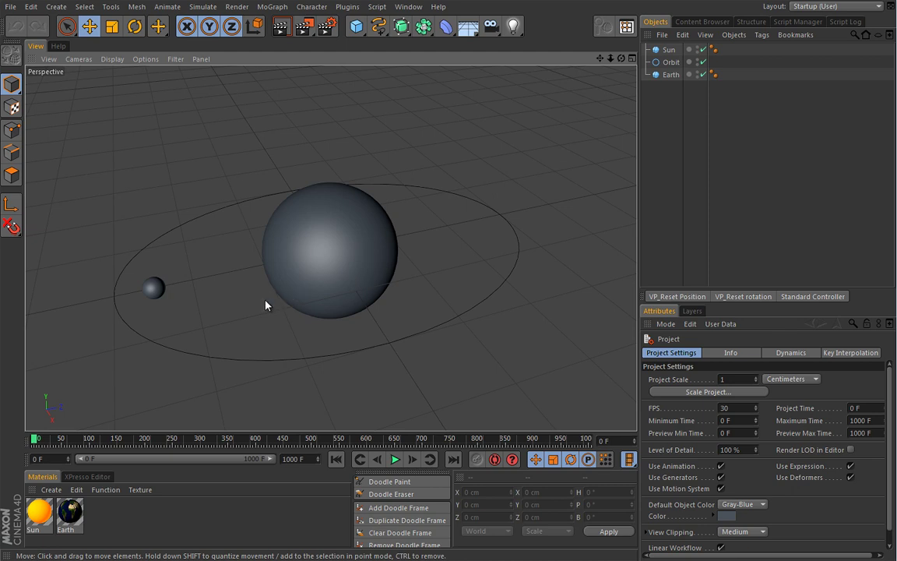
# Activate the Doodle Paint tool and set its color to purple (R 183, G 22, B 223).
pyautogui.click(413, 482)
pyautogui.click(683, 370)
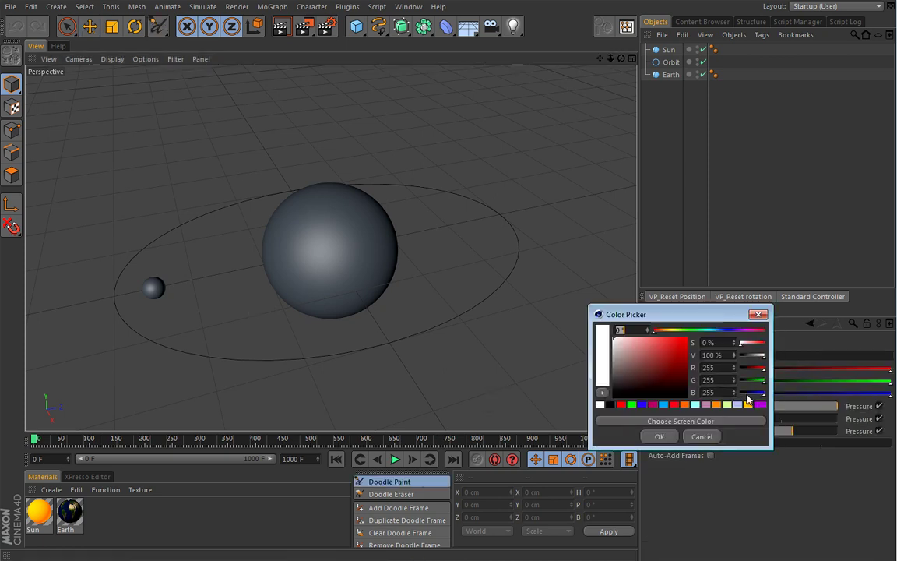
pyautogui.click(761, 405)
pyautogui.click(670, 437)
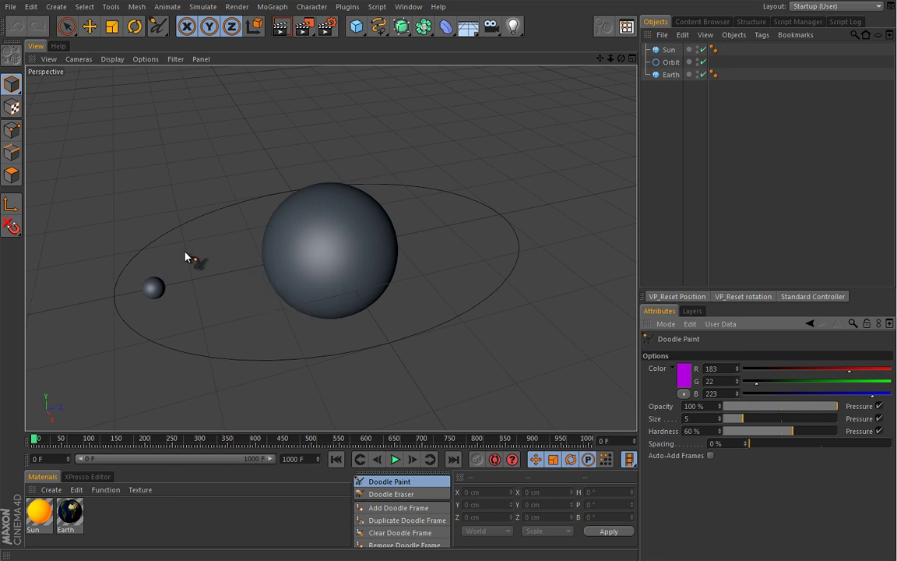
# Sketch purple doodle annotations over the viewport, marking the Earth, a rail line across the Sun, small boxes and a wavy connecting path.
pyautogui.moveTo(367, 222); pyautogui.dragTo(87, 276)
pyautogui.moveTo(159, 305)
pyautogui.mouseDown()
pyautogui.moveTo(169, 329)
pyautogui.moveTo(164, 314)
pyautogui.moveTo(173, 312)
pyautogui.mouseUp()
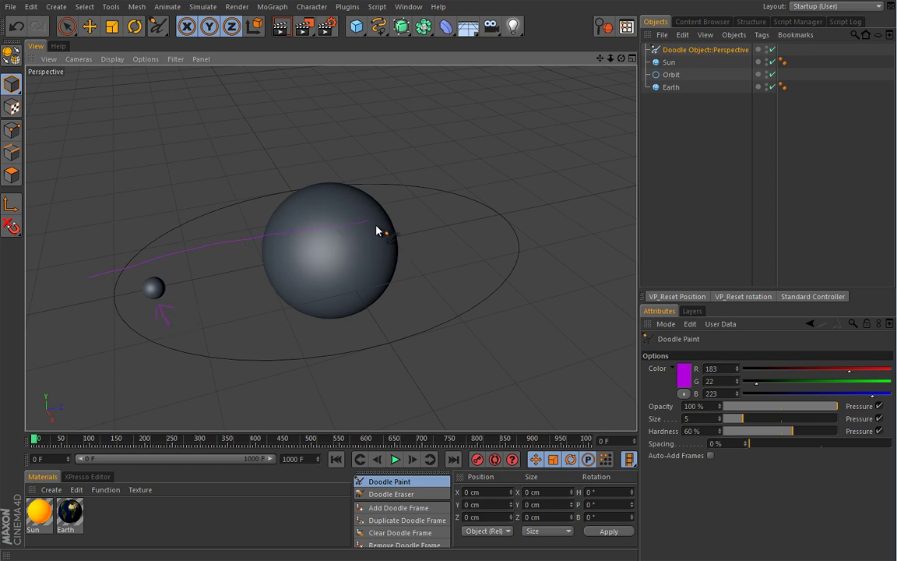
pyautogui.moveTo(372, 228)
pyautogui.mouseDown()
pyautogui.moveTo(387, 212)
pyautogui.moveTo(399, 225)
pyautogui.mouseUp()
pyautogui.moveTo(337, 263)
pyautogui.mouseDown()
pyautogui.moveTo(311, 273)
pyautogui.moveTo(175, 294)
pyautogui.mouseUp()
pyautogui.moveTo(200, 250)
pyautogui.mouseDown()
pyautogui.moveTo(233, 251)
pyautogui.moveTo(195, 242)
pyautogui.moveTo(232, 231)
pyautogui.moveTo(226, 263)
pyautogui.moveTo(214, 269)
pyautogui.moveTo(195, 256)
pyautogui.moveTo(203, 278)
pyautogui.moveTo(179, 263)
pyautogui.moveTo(183, 279)
pyautogui.moveTo(160, 276)
pyautogui.mouseUp()
pyautogui.moveTo(180, 259)
pyautogui.mouseDown()
pyautogui.moveTo(211, 251)
pyautogui.moveTo(222, 264)
pyautogui.moveTo(216, 271)
pyautogui.mouseUp()
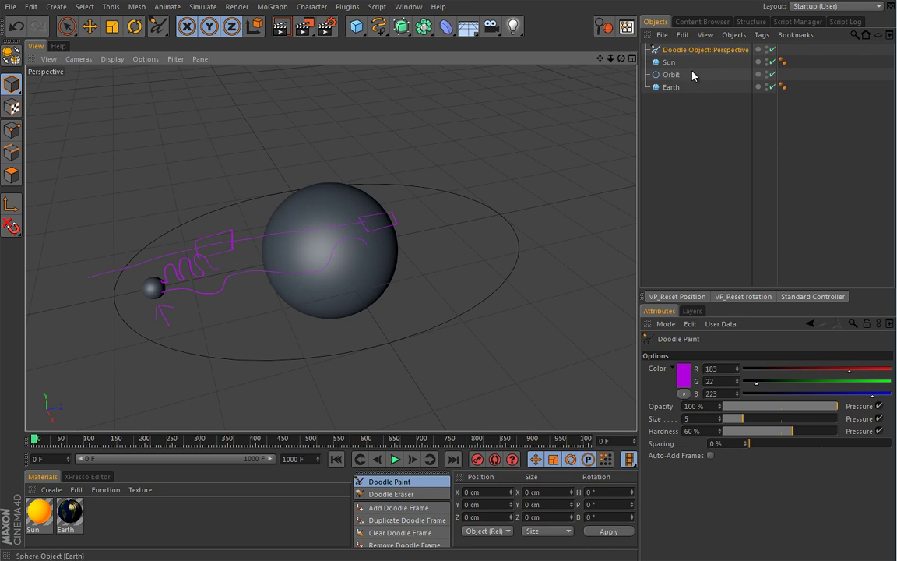
# Delete the doodle object and return to the Move tool with the project settings shown.
pyautogui.click(705, 49)
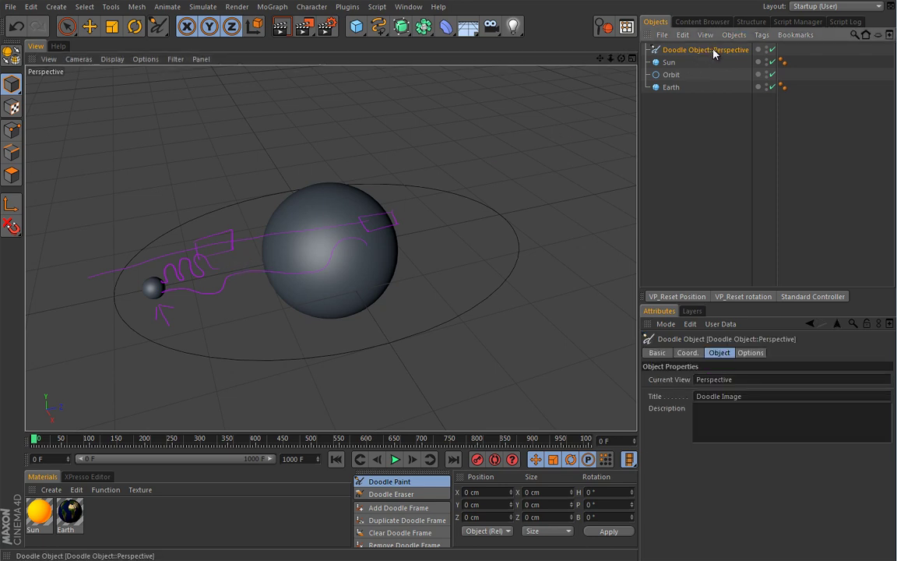
pyautogui.press('Delete')
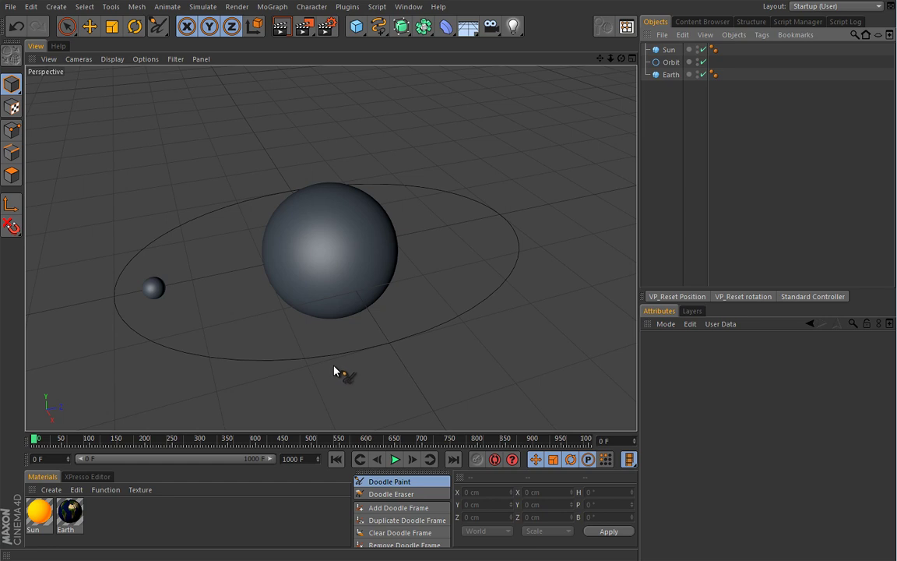
pyautogui.keyDown('alt'); pyautogui.moveTo(330, 356); pyautogui.dragTo(348, 315); pyautogui.keyUp('alt')
pyautogui.press('e')
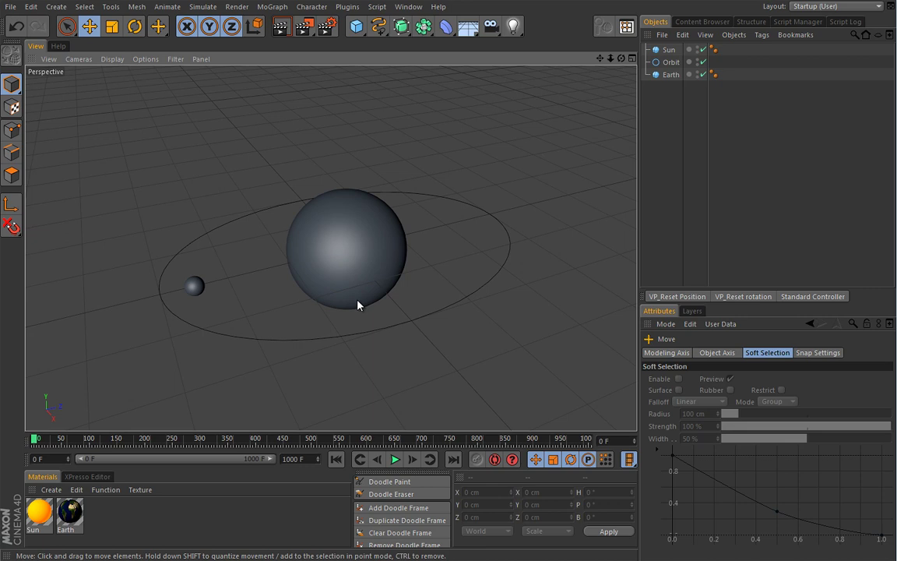
pyautogui.hotkey('ctrl', 'd')
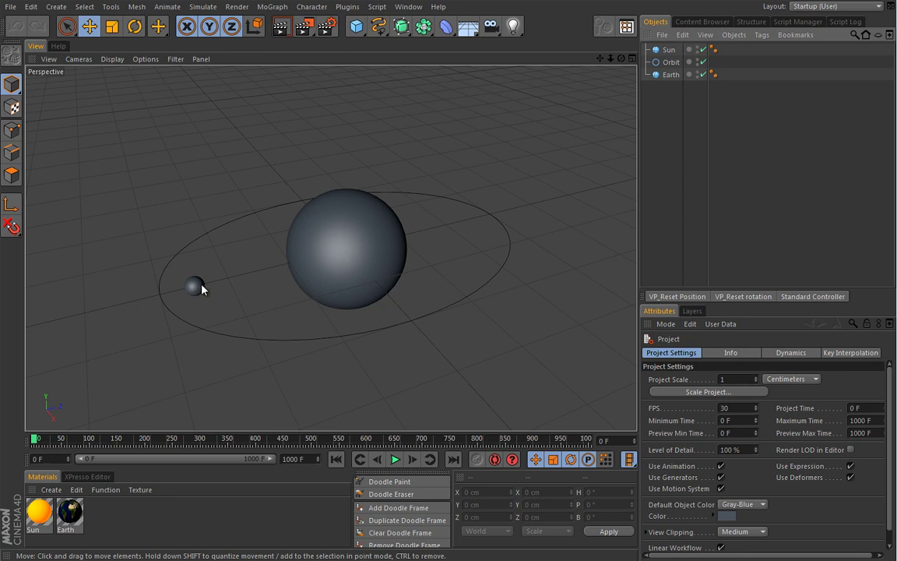
# Put the Earth sphere in a MoGraph Cloner set to Object mode, with the Orbit spline as its object.
pyautogui.click(668, 64)
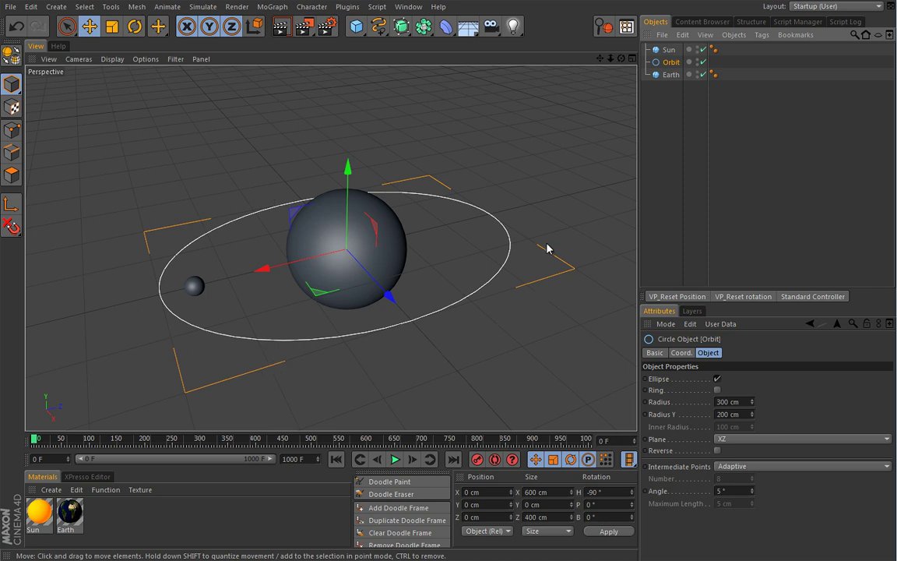
pyautogui.click(667, 74)
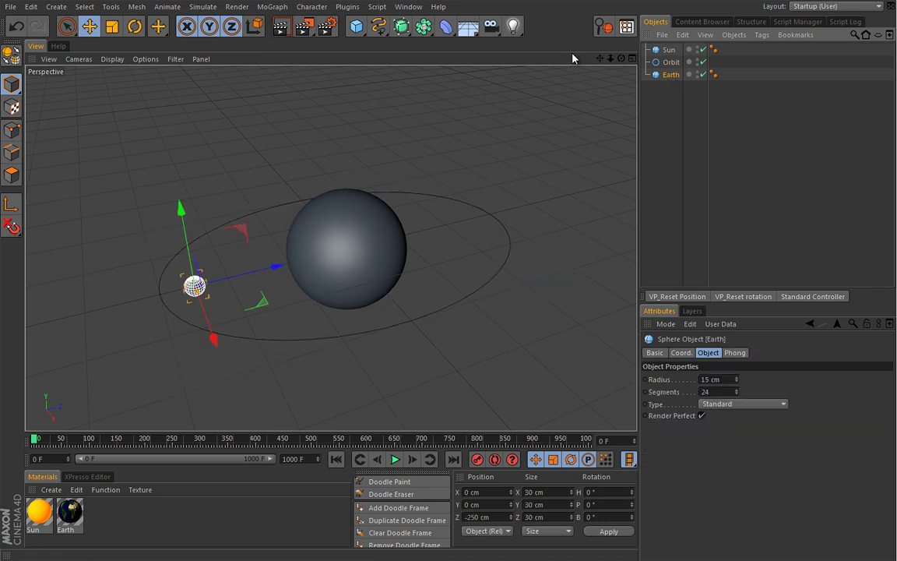
pyautogui.click(274, 7)
pyautogui.click(281, 101)
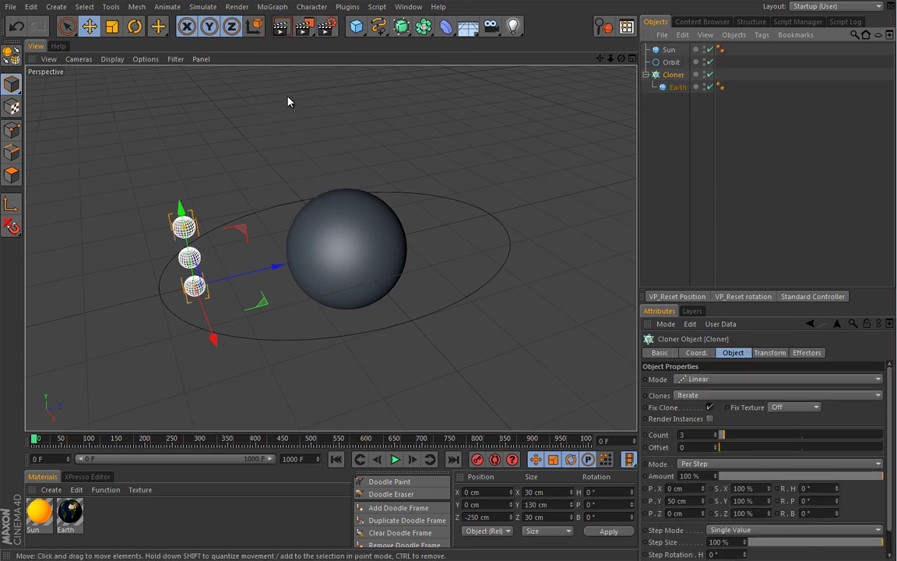
pyautogui.click(699, 379)
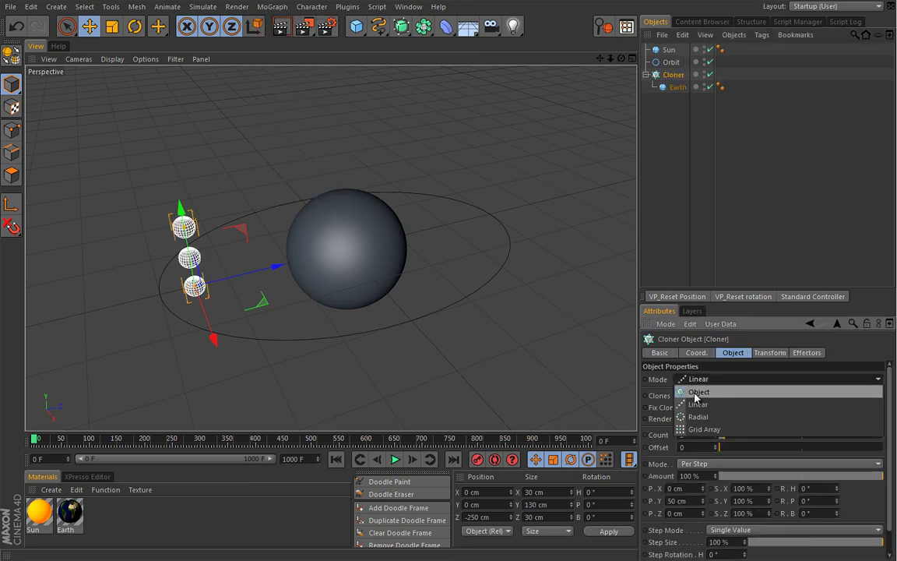
pyautogui.click(702, 392)
pyautogui.moveTo(670, 62); pyautogui.dragTo(702, 433)
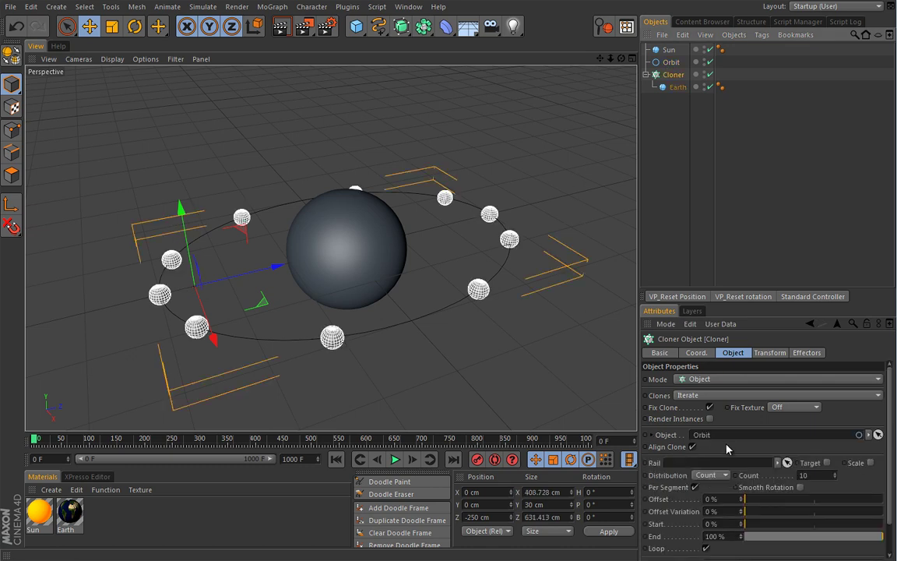
# Set the Cloner's count to 1, enable Smooth Rotation and choose Even distribution.
pyautogui.doubleClick(806, 475)
pyautogui.write('1')
pyautogui.press('Return')
pyautogui.click(800, 487)
pyautogui.click(705, 474)
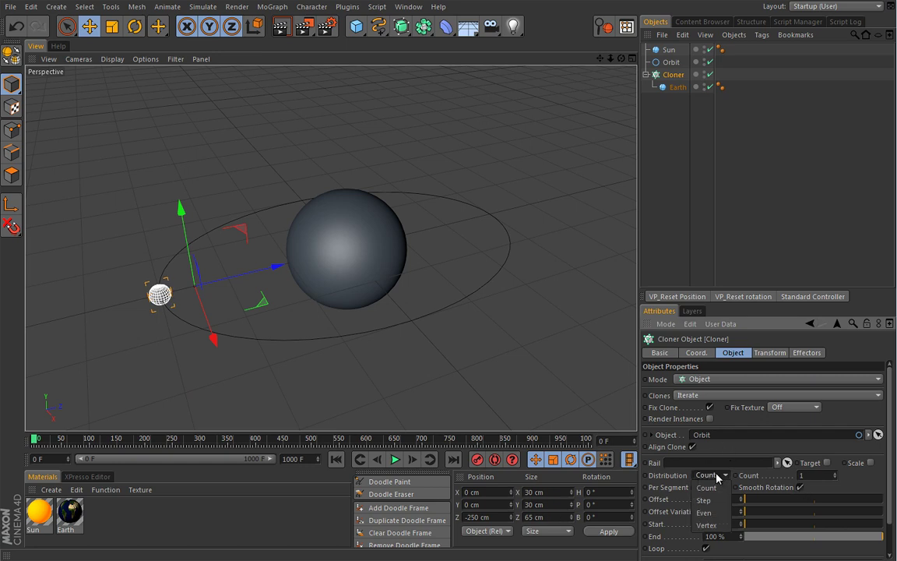
pyautogui.click(702, 512)
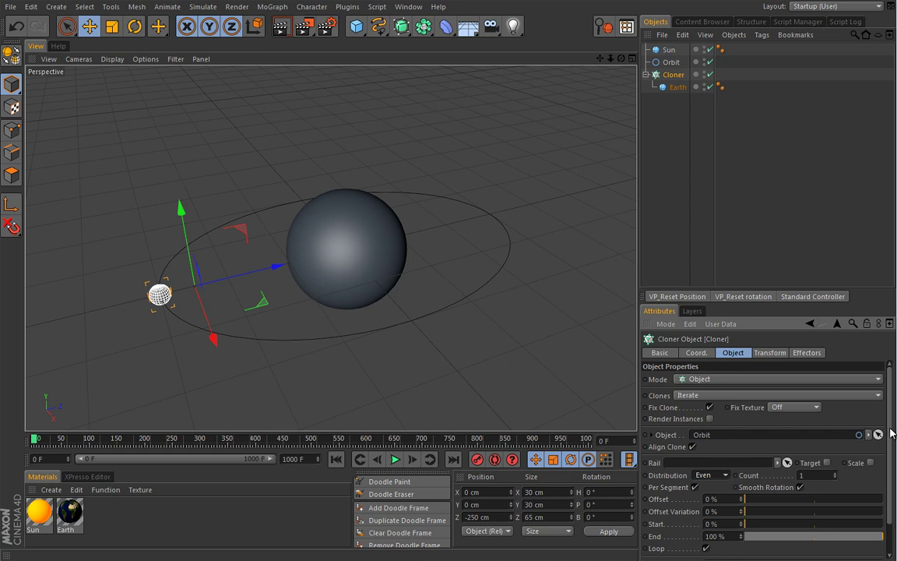
# Animate the clone along the orbit with a Cloner Rate of 10 %, and reduce the rate to 5 % during playback.
pyautogui.scroll(-2, 868, 483)
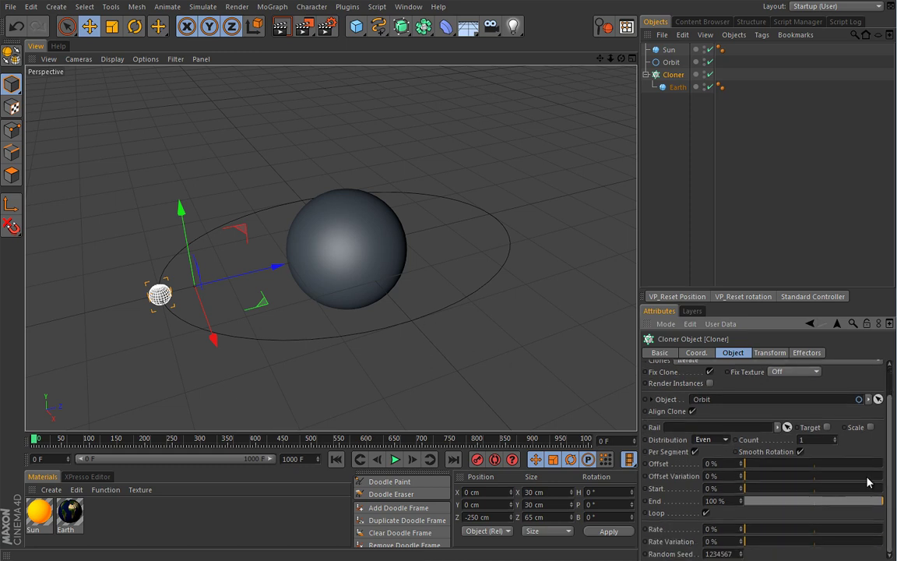
pyautogui.click(710, 529)
pyautogui.write('10')
pyautogui.press('Return')
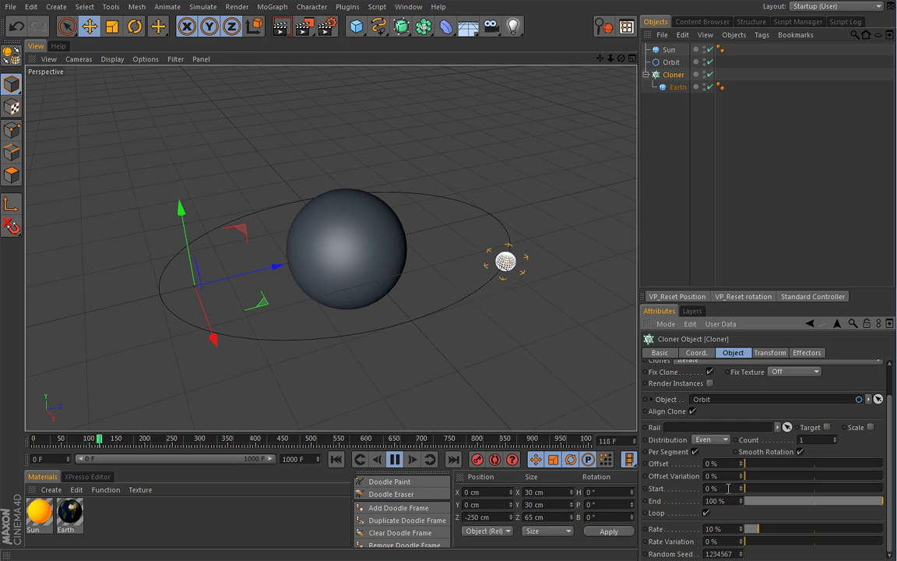
pyautogui.moveTo(758, 529); pyautogui.dragTo(748, 529)
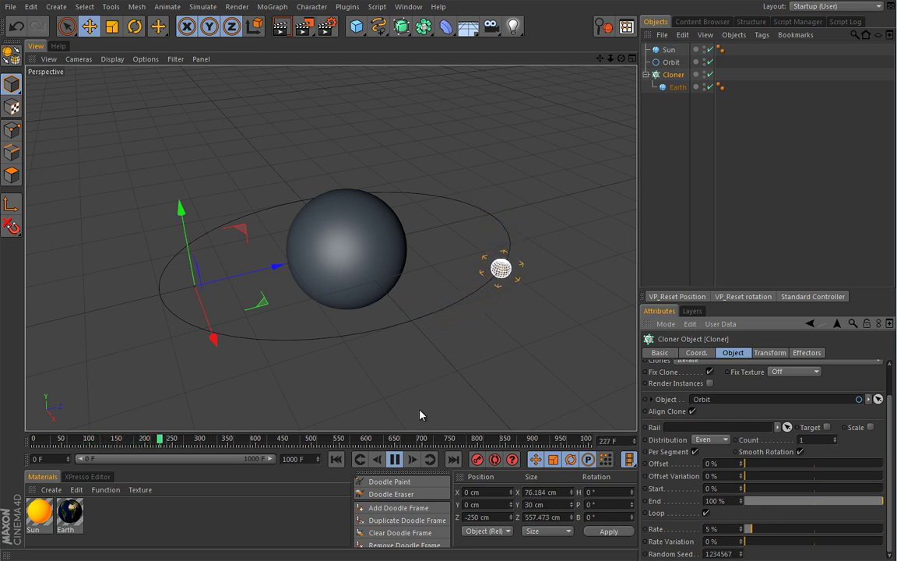
pyautogui.click(395, 459)
pyautogui.click(335, 459)
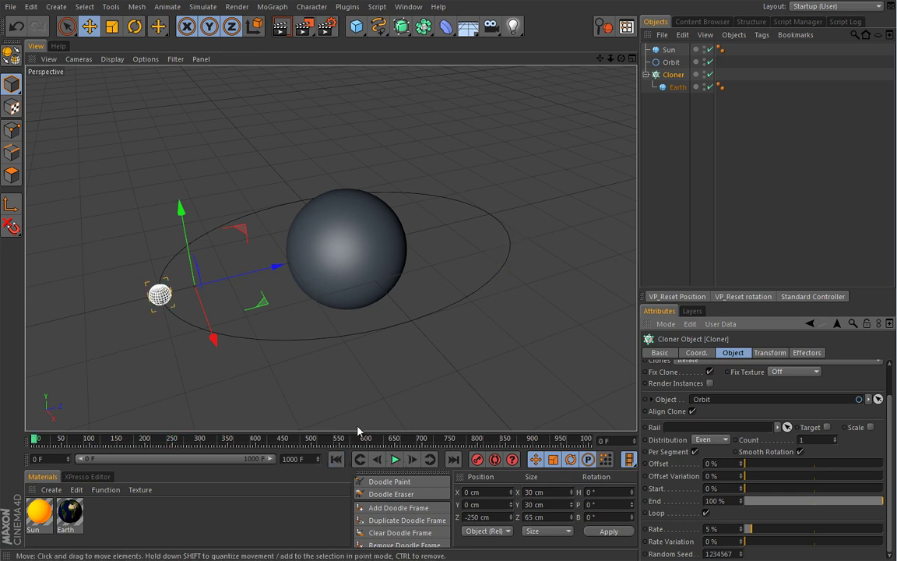
# Apply the Sun material to the large central sphere and deselect everything.
pyautogui.keyDown('alt'); pyautogui.moveTo(338, 335); pyautogui.dragTo(384, 340); pyautogui.keyUp('alt')
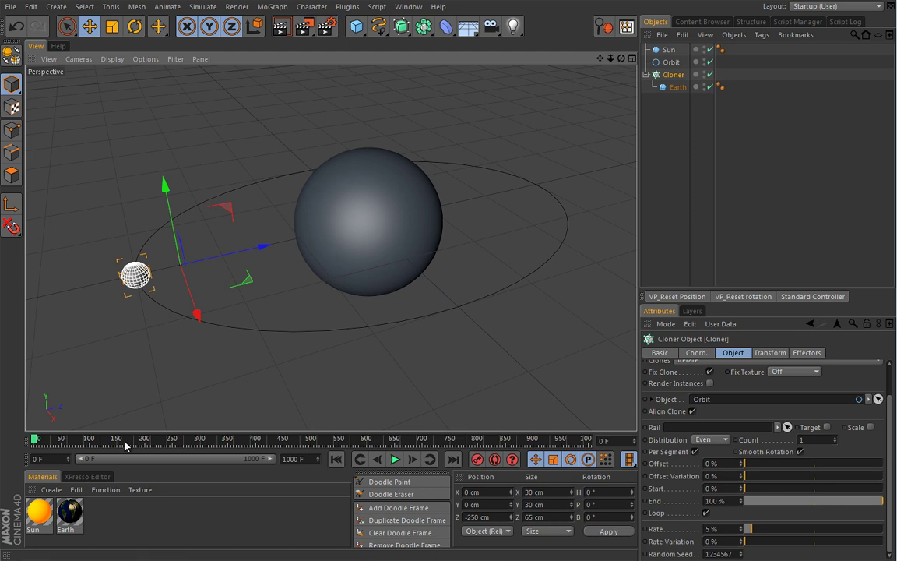
pyautogui.moveTo(369, 276); pyautogui.dragTo(361, 226)
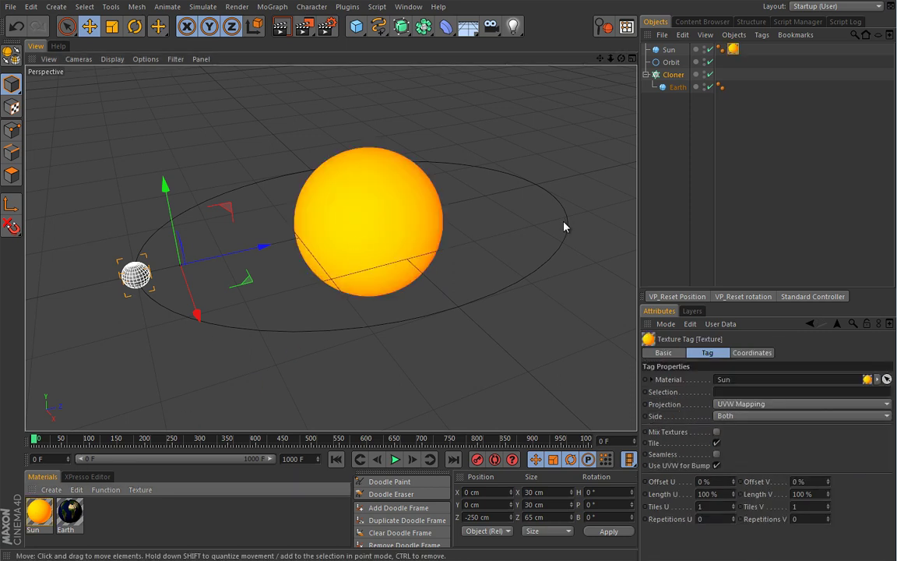
pyautogui.click(659, 188)
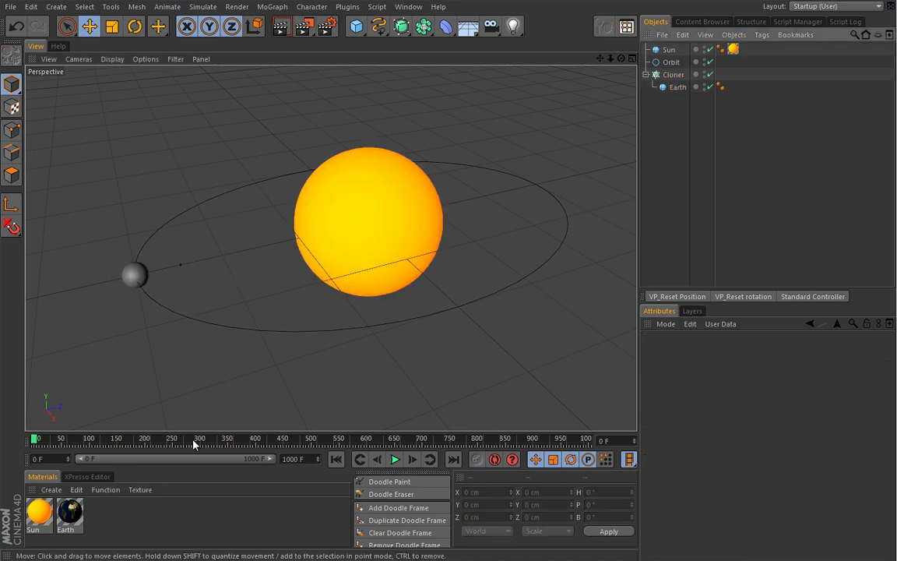
# Apply the Earth material to the Earth object inside the Cloner and set its projection to Spherical.
pyautogui.moveTo(71, 523); pyautogui.dragTo(367, 356)
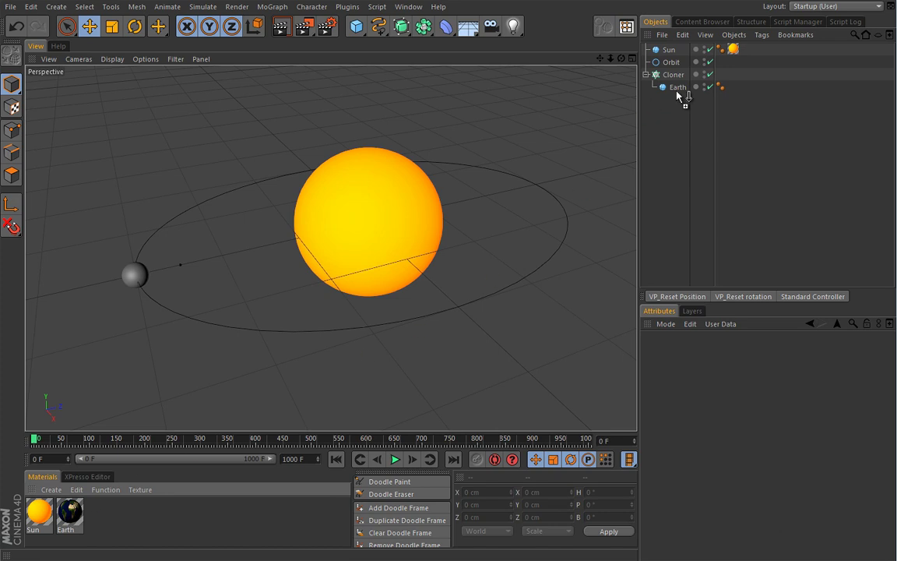
pyautogui.moveTo(678, 94); pyautogui.dragTo(681, 86)
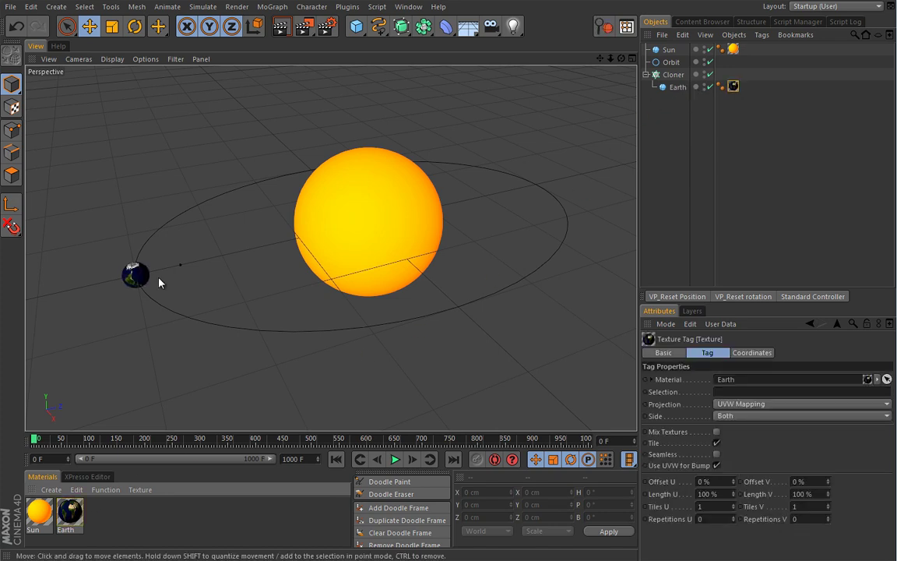
pyautogui.click(744, 405)
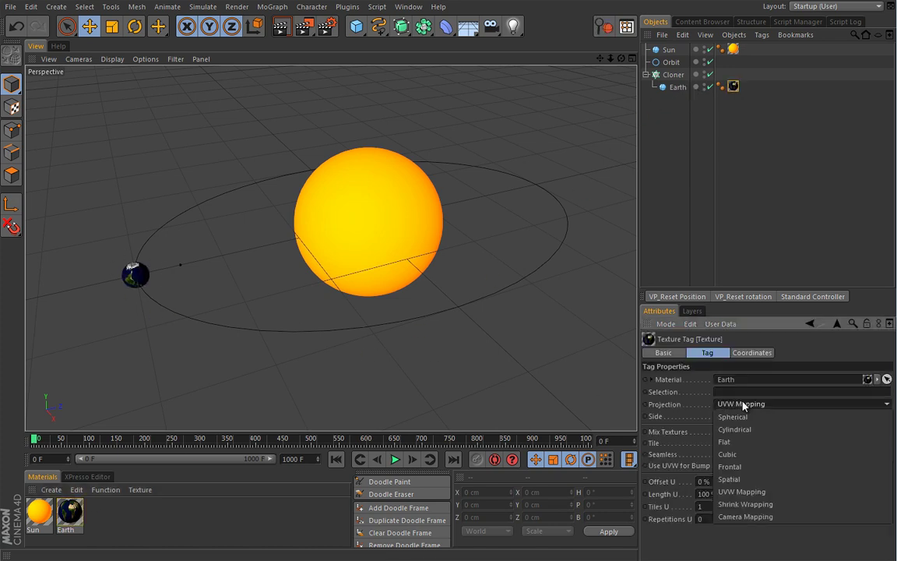
pyautogui.click(744, 417)
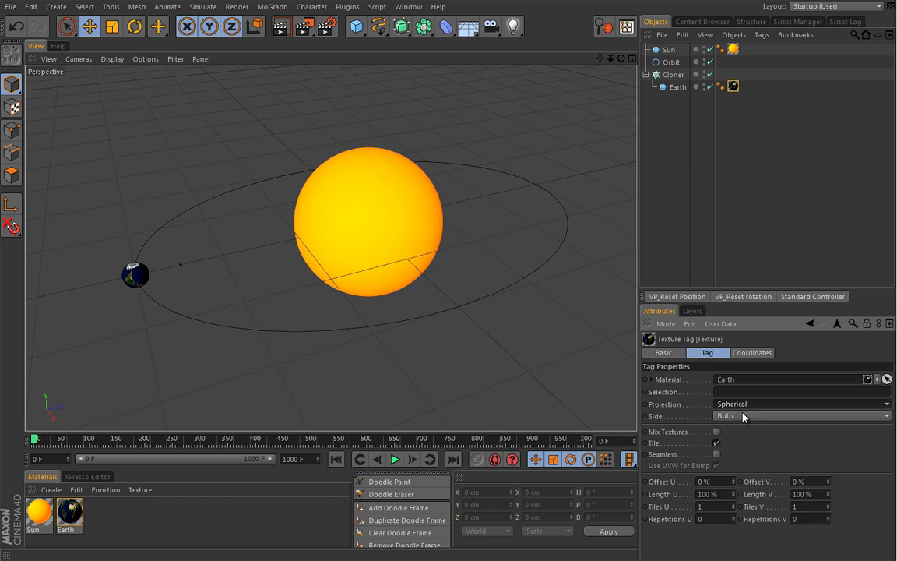
# Play the animation to check the Earth's texture orientation, and rewind to the first frame.
pyautogui.keyDown('alt'); pyautogui.moveTo(256, 324); pyautogui.dragTo(234, 305); pyautogui.keyUp('alt')
pyautogui.click(395, 460)
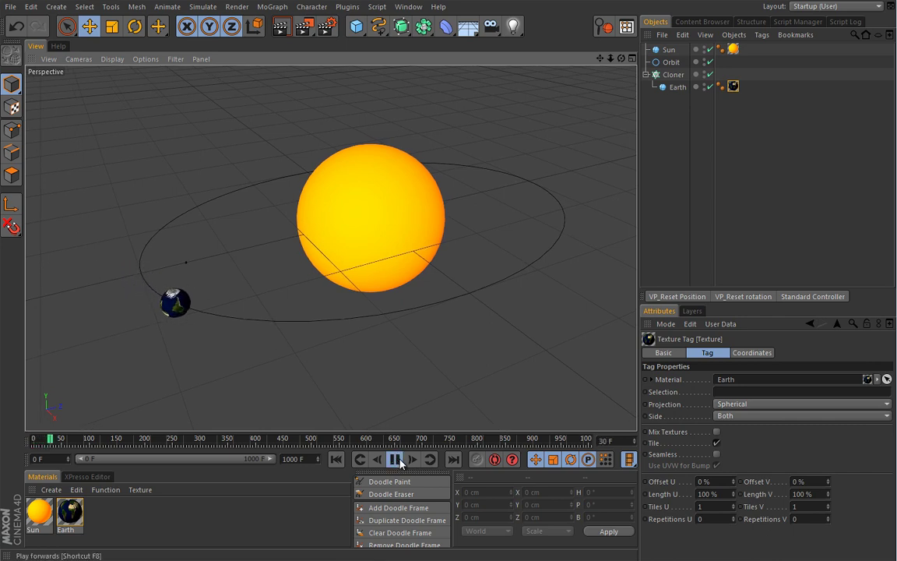
pyautogui.click(395, 460)
pyautogui.click(335, 459)
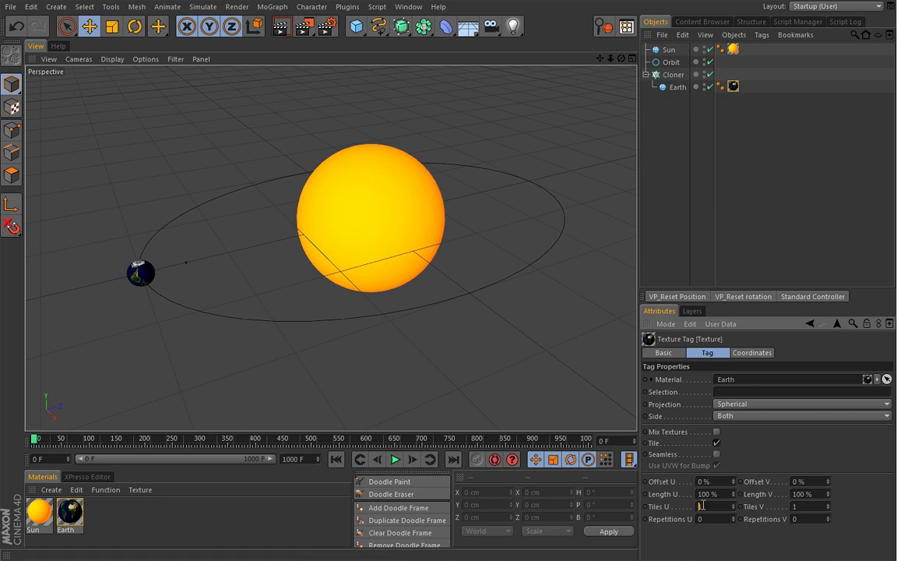
# Set Tiles U and Tiles V of the Earth texture tag to -1.
pyautogui.click(795, 505)
pyautogui.write('-1')
pyautogui.press('Return')
# Play the animation from several view angles to examine the Earth's texture and its motion along the orbit.
pyautogui.moveTo(326, 337)
pyautogui.keyDown('alt'); pyautogui.mouseDown()
pyautogui.moveTo(460, 290)
pyautogui.moveTo(325, 335)
pyautogui.mouseUp(); pyautogui.keyUp('alt')
pyautogui.click(395, 459)
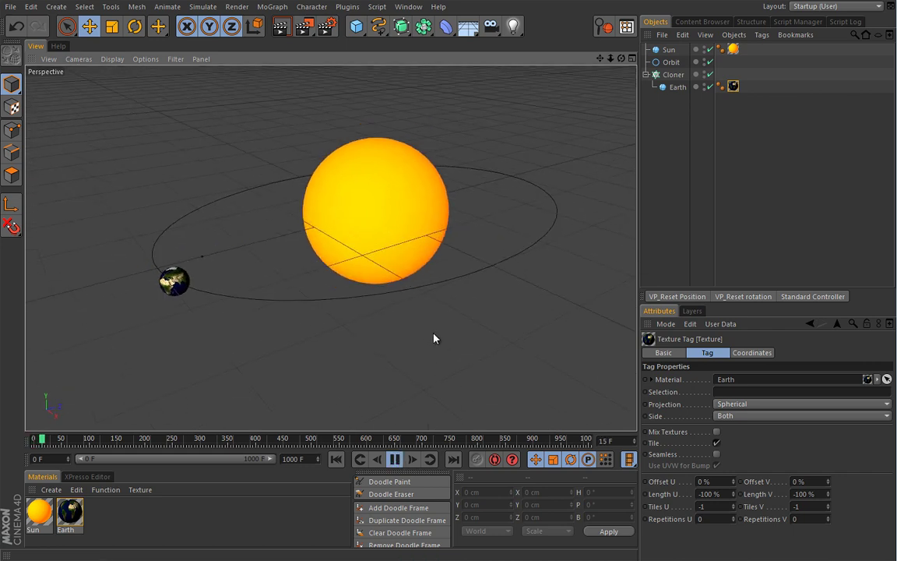
pyautogui.keyDown('alt'); pyautogui.moveTo(435, 331); pyautogui.dragTo(411, 340); pyautogui.keyUp('alt')
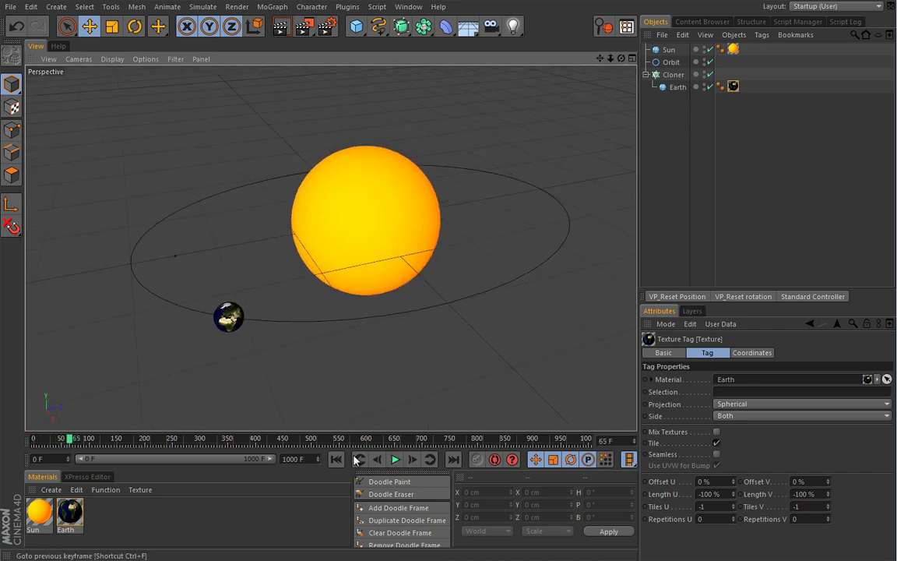
pyautogui.press('F7')
pyautogui.hotkey('shift', 'f')
pyautogui.keyDown('alt'); pyautogui.moveTo(411, 378); pyautogui.dragTo(434, 323); pyautogui.keyUp('alt')
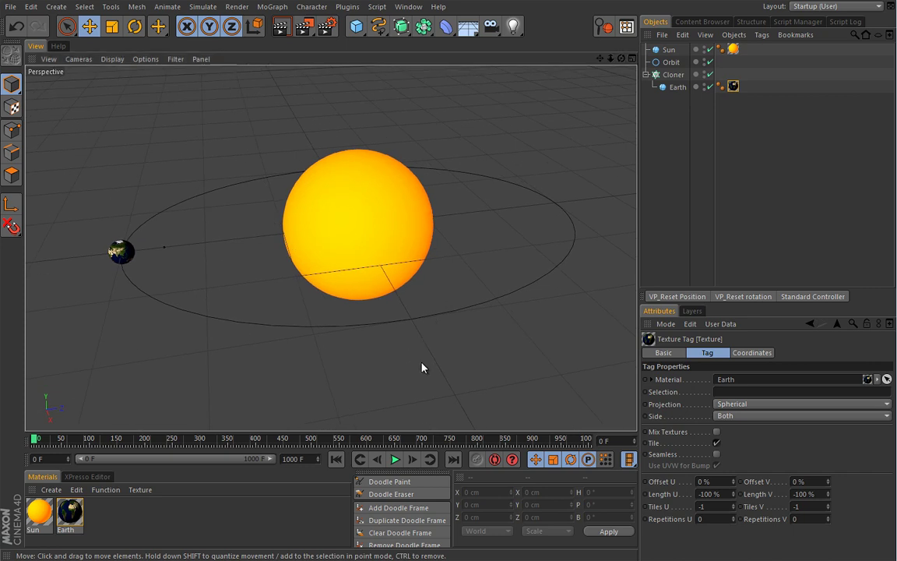
pyautogui.click(673, 74)
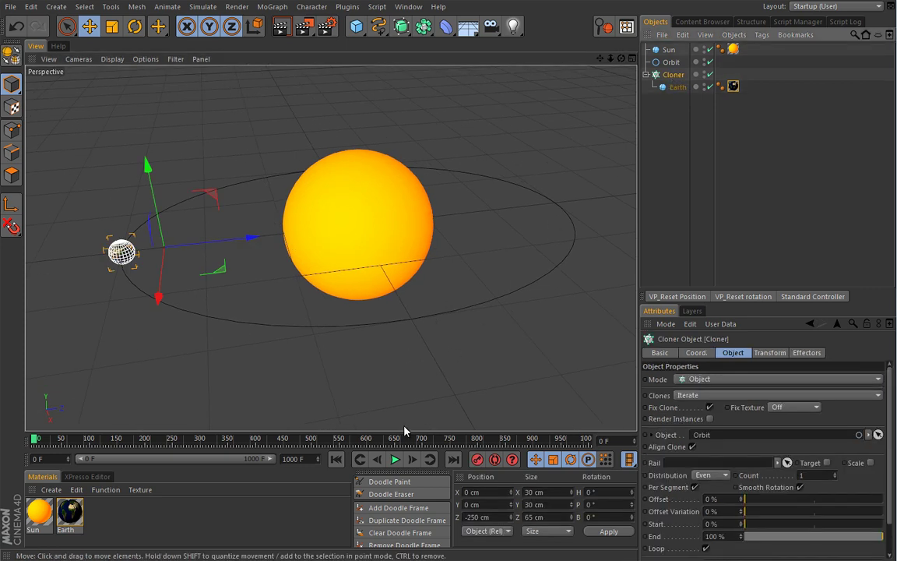
pyautogui.click(395, 460)
pyautogui.click(669, 137)
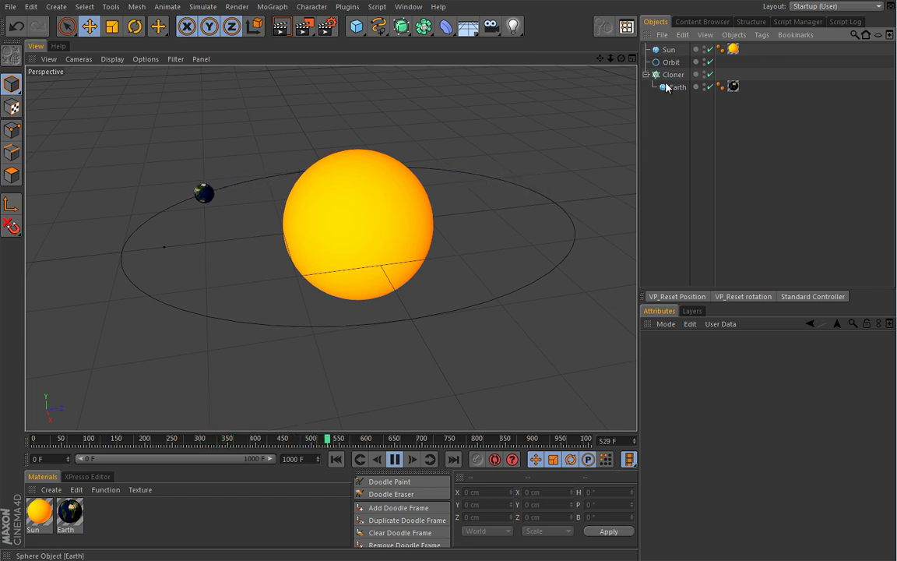
# Select the Cloner and add a MoGraph Time effector to it.
pyautogui.click(181, 180)
pyautogui.click(272, 7)
pyautogui.moveTo(274, 26)
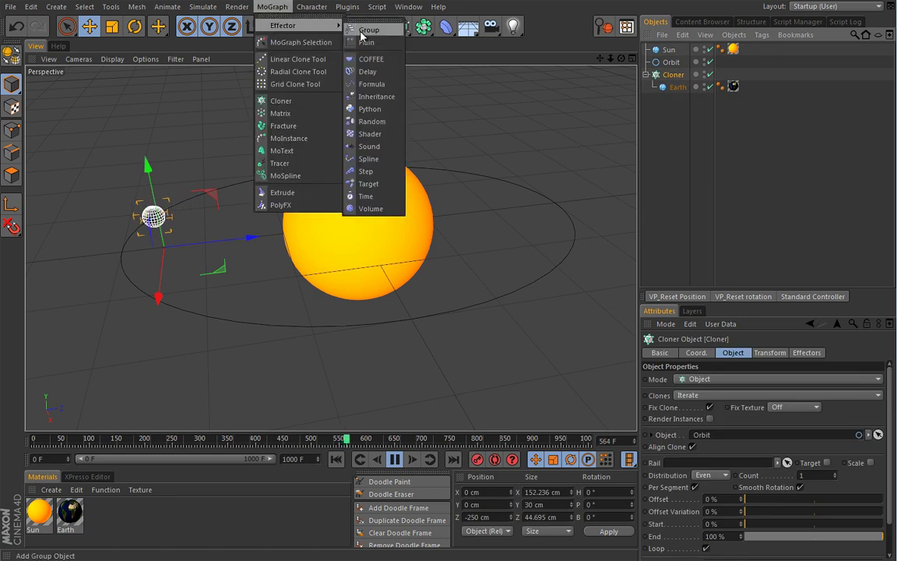
pyautogui.click(377, 180)
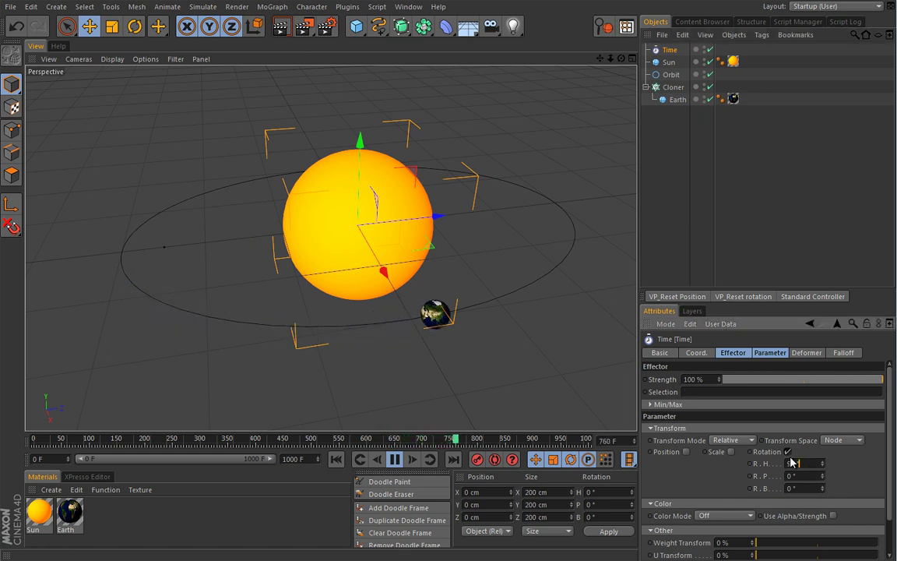
# Set the Time effector's heading rotation to 180°, try -180° for the opposite spin, and return it to 180°.
pyautogui.write('180')
pyautogui.press('Return')
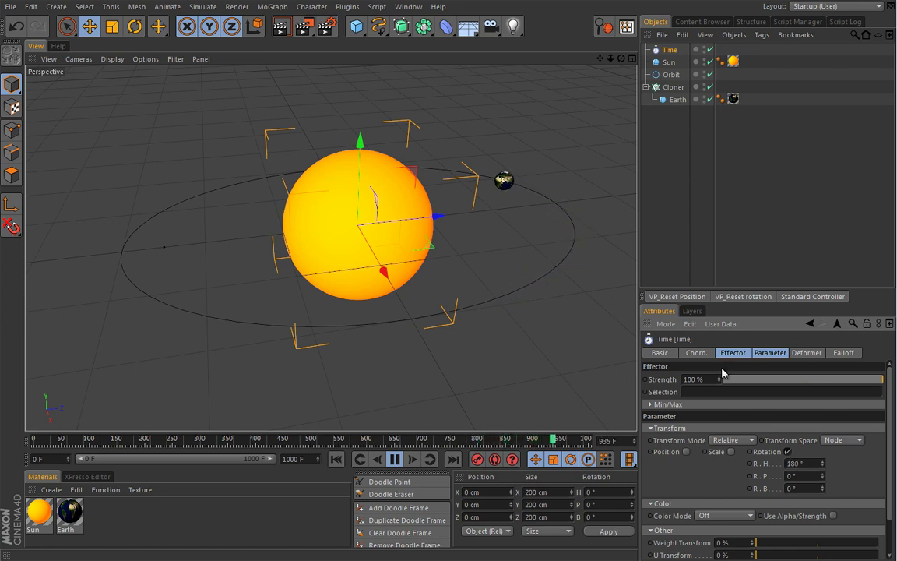
pyautogui.write('-')
pyautogui.press('Return')
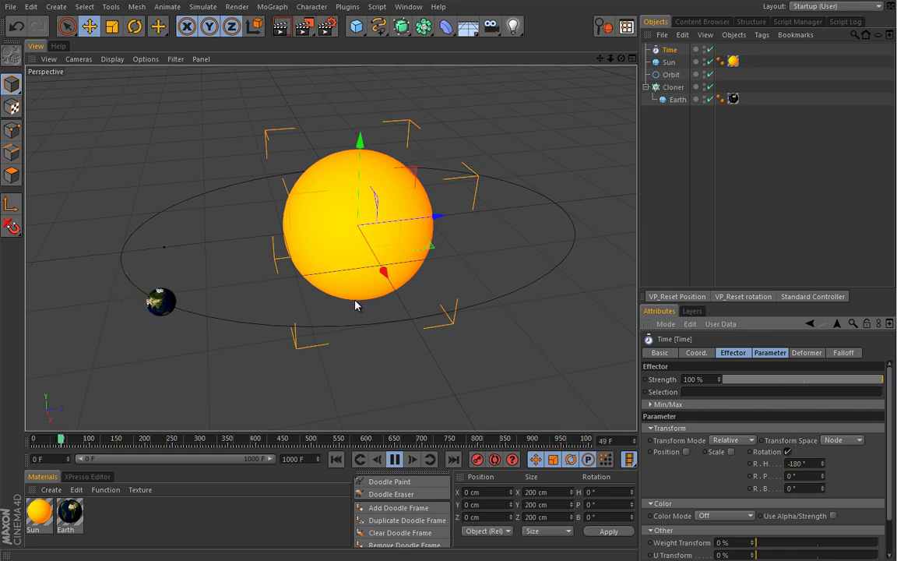
pyautogui.doubleClick(793, 463)
pyautogui.write('180')
pyautogui.press('Return')
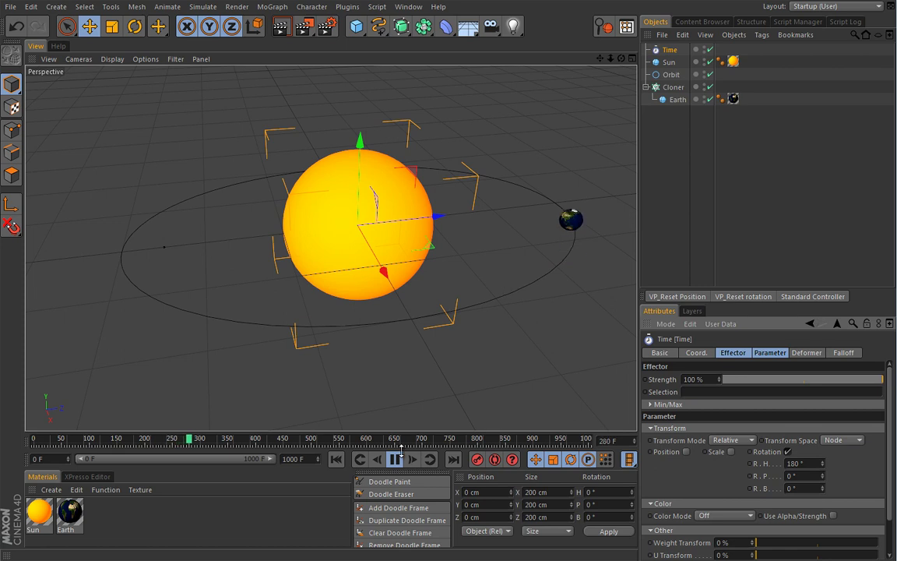
# Stop the playback and rewind the animation to the first frame.
pyautogui.click(395, 459)
pyautogui.click(336, 459)
pyautogui.keyDown('alt'); pyautogui.moveTo(386, 304); pyautogui.dragTo(381, 292); pyautogui.keyUp('alt')
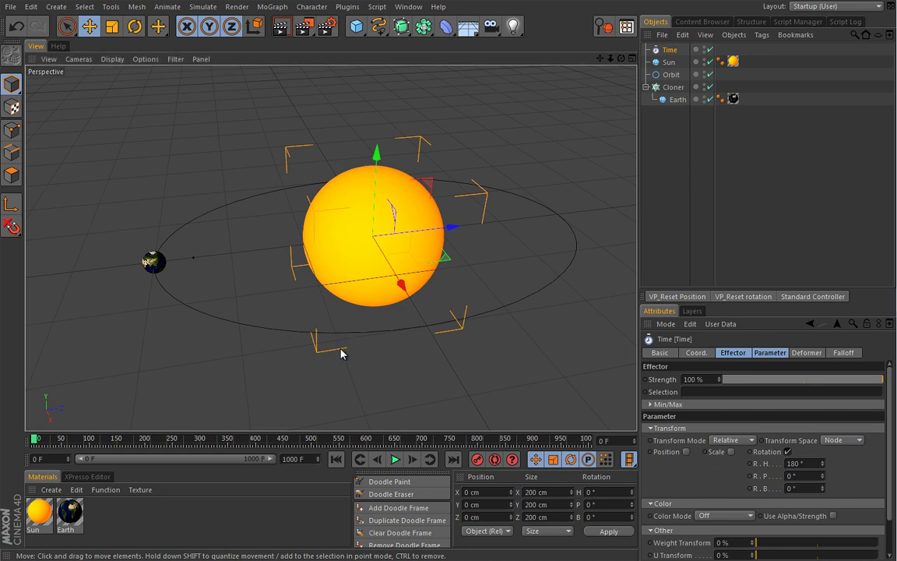
# Doodle a wavy line between the Earth and the Sun, and delete the resulting doodle object.
pyautogui.click(386, 482)
pyautogui.moveTo(170, 257)
pyautogui.mouseDown()
pyautogui.moveTo(243, 245)
pyautogui.moveTo(276, 255)
pyautogui.moveTo(304, 247)
pyautogui.mouseUp()
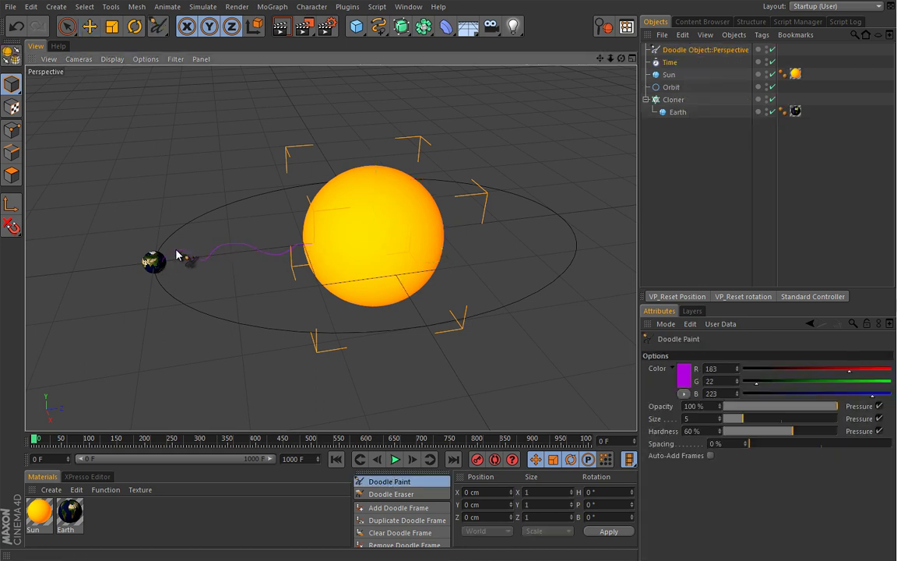
pyautogui.click(700, 51)
pyautogui.press('Delete')
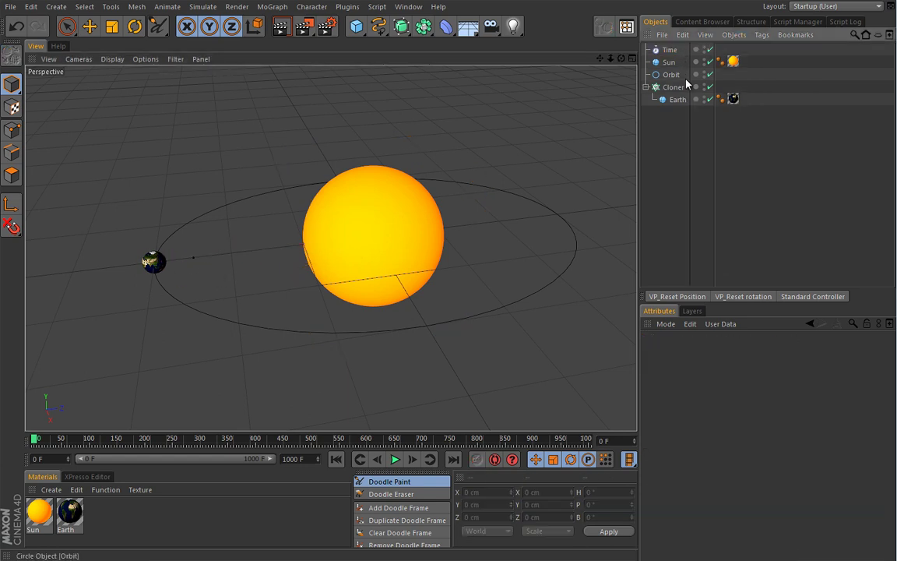
# Create a MoGraph Tracer from the Cloner with Trace Vertices off, and add the Sun to its Trace Link.
pyautogui.click(673, 86)
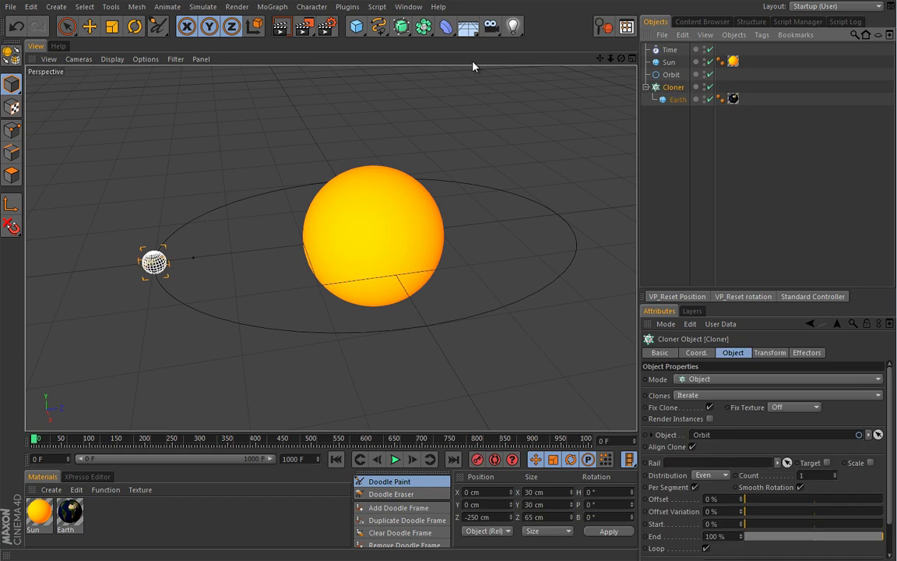
pyautogui.click(273, 7)
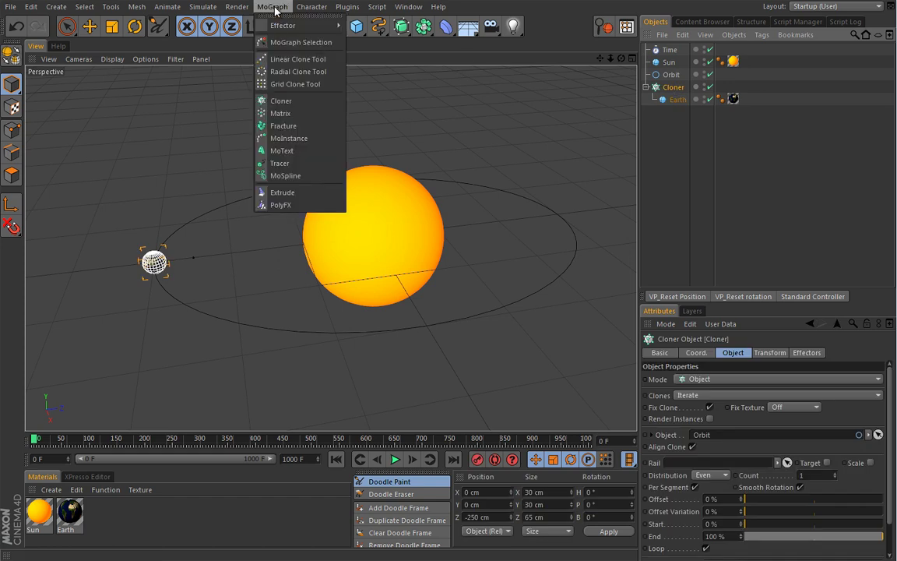
pyautogui.click(280, 164)
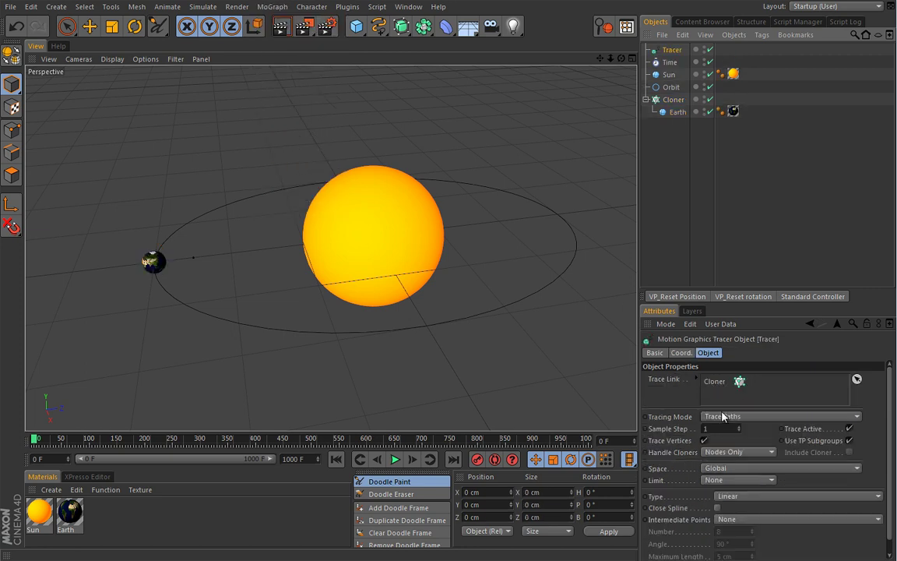
pyautogui.click(705, 441)
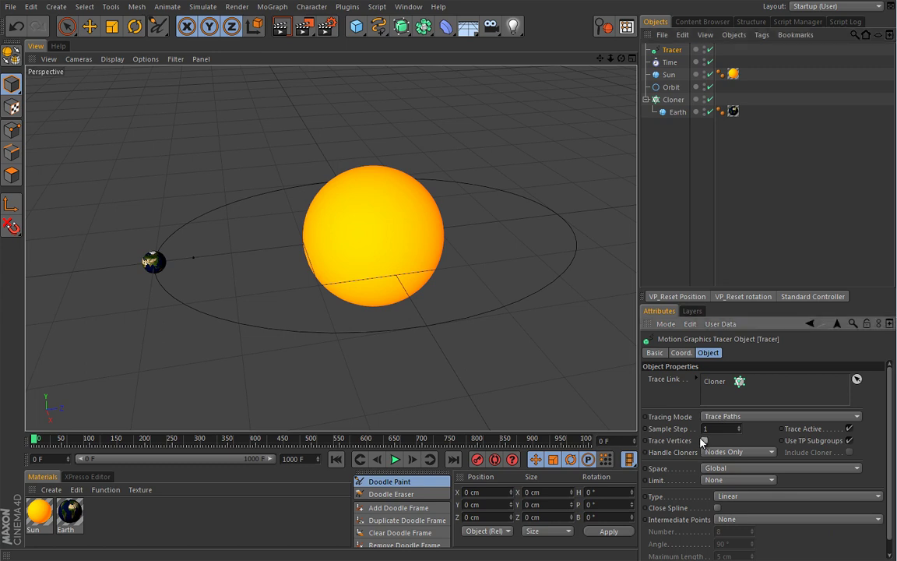
pyautogui.click(669, 76)
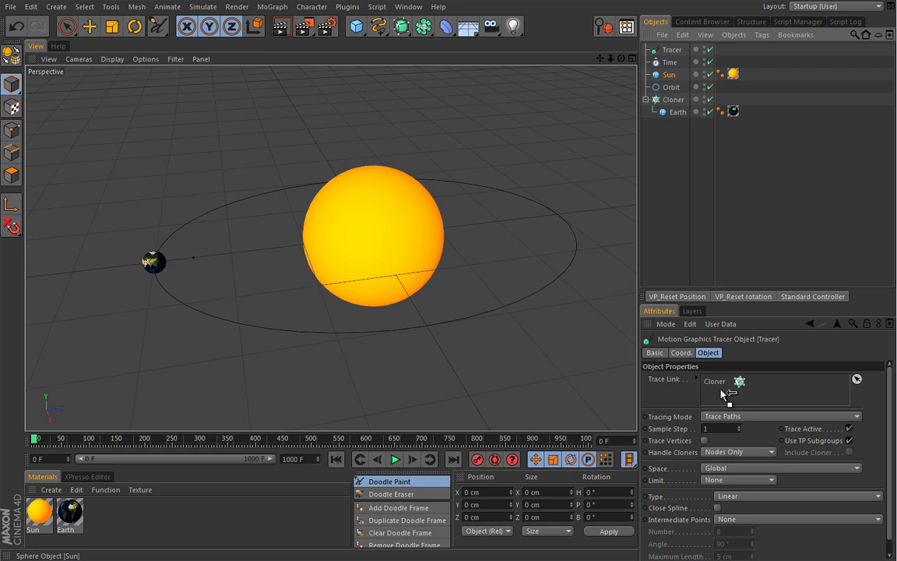
pyautogui.moveTo(723, 393); pyautogui.dragTo(718, 396)
# Set the Tracer's Handle Cloners to Immediate Clones and its Tracing Mode to Connect All Objects.
pyautogui.click(729, 453)
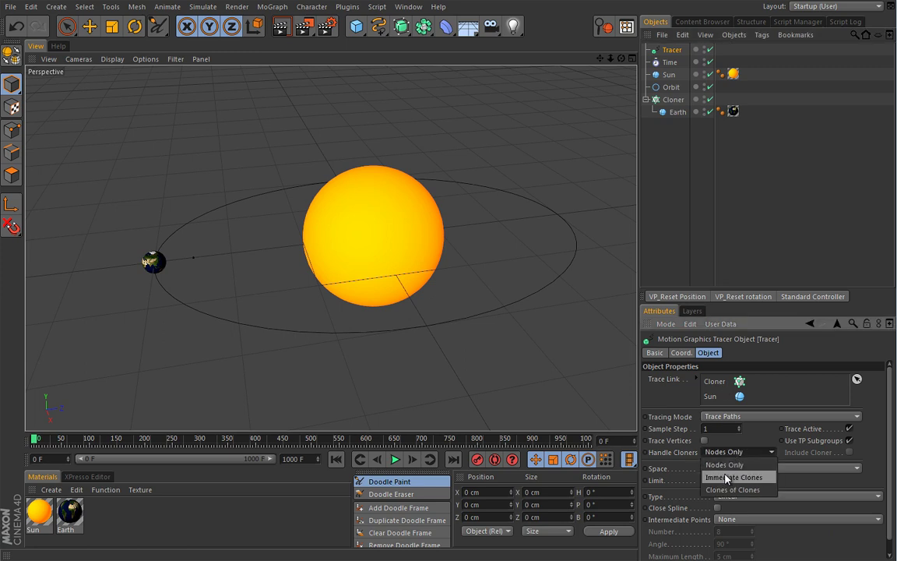
pyautogui.click(728, 477)
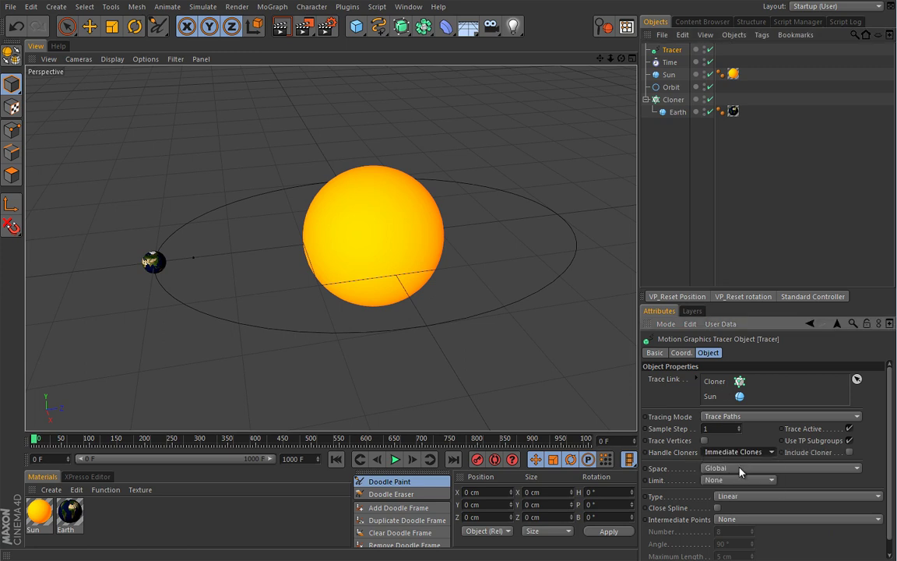
pyautogui.click(731, 419)
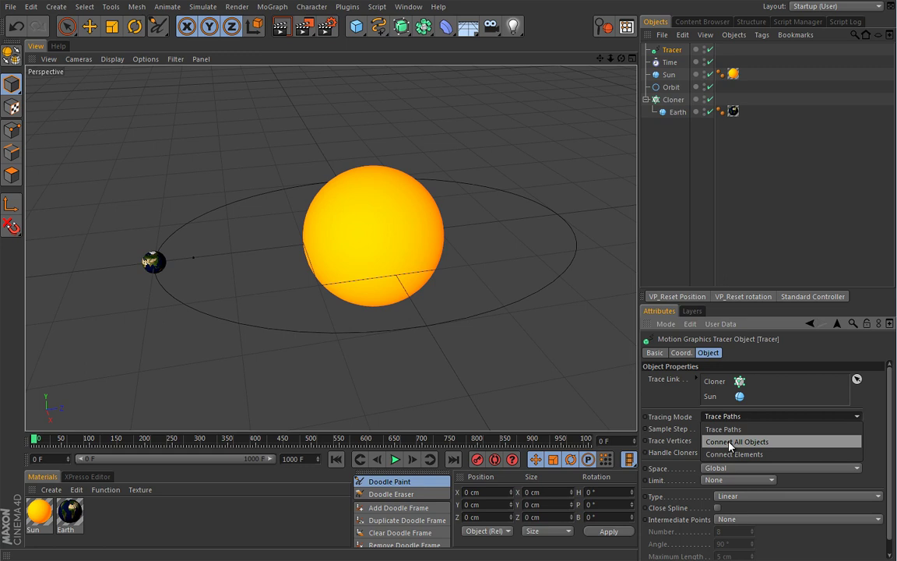
pyautogui.click(732, 443)
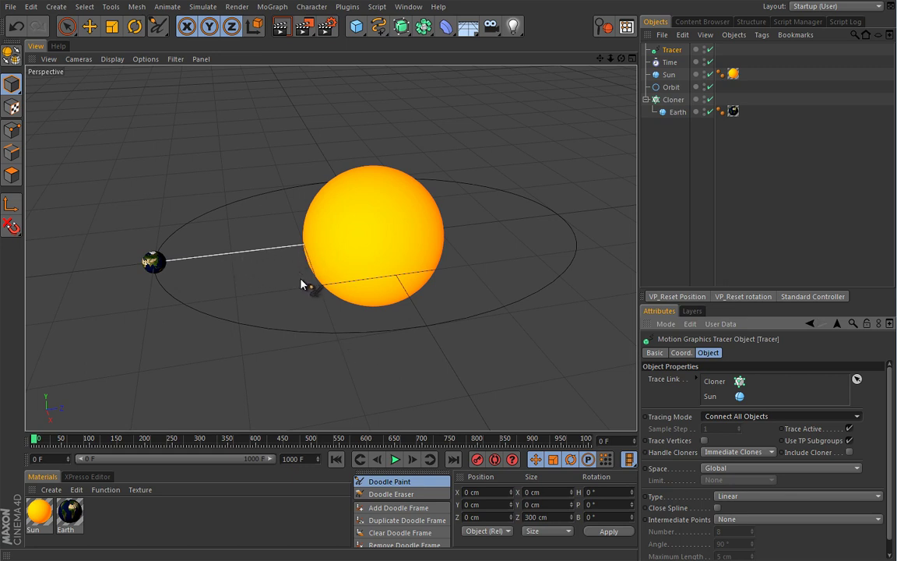
# Play the animation twice to check how the traced line follows the Earth, rewinding to the first frame each time.
pyautogui.click(398, 459)
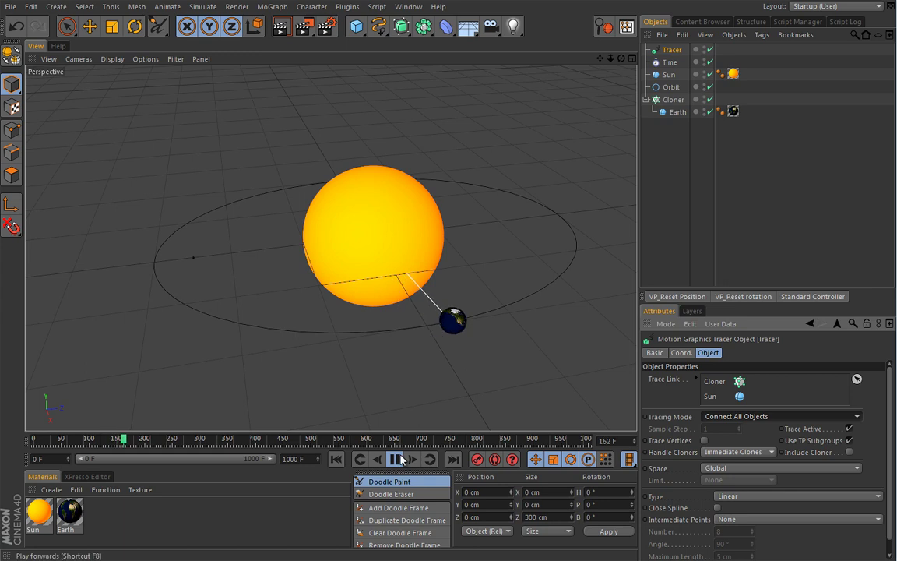
pyautogui.press('F7')
pyautogui.hotkey('shift', 'f')
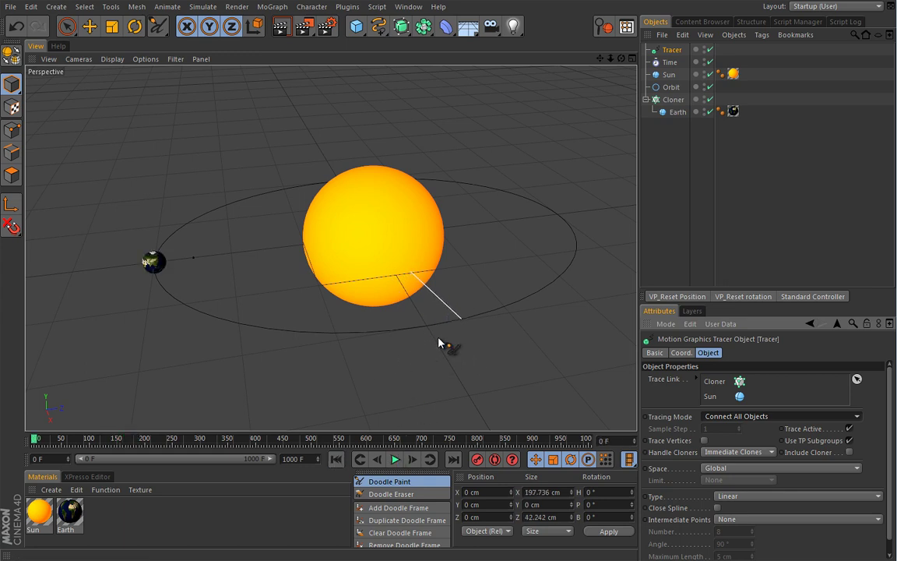
pyautogui.click(395, 460)
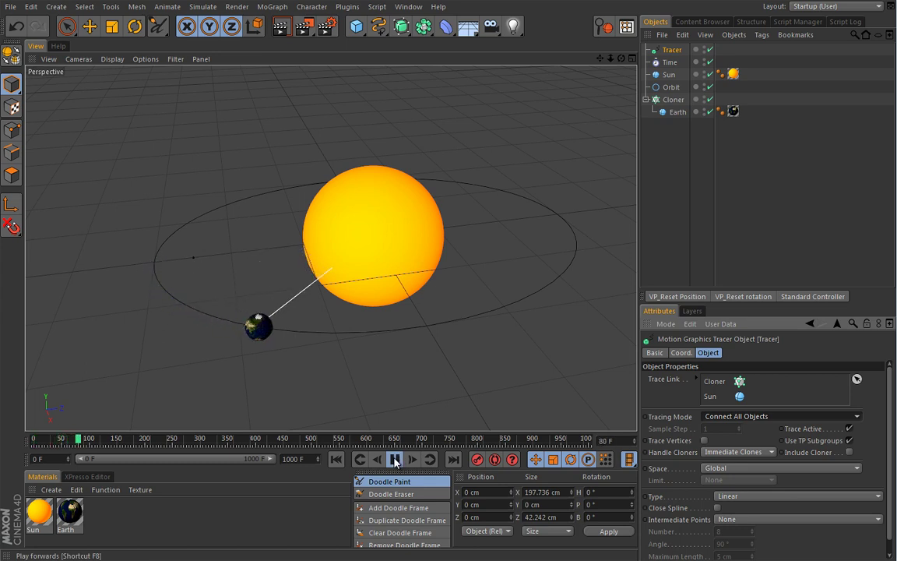
pyautogui.click(395, 460)
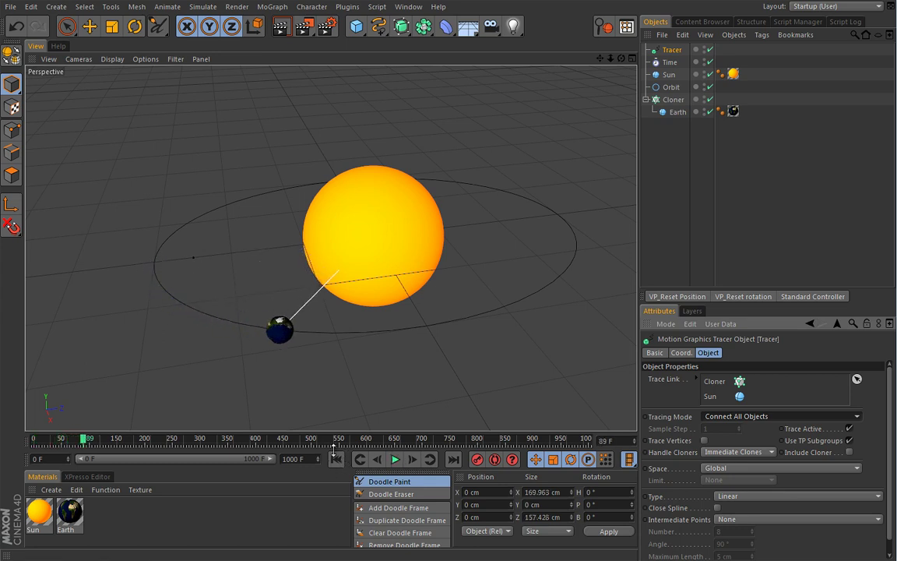
pyautogui.click(330, 459)
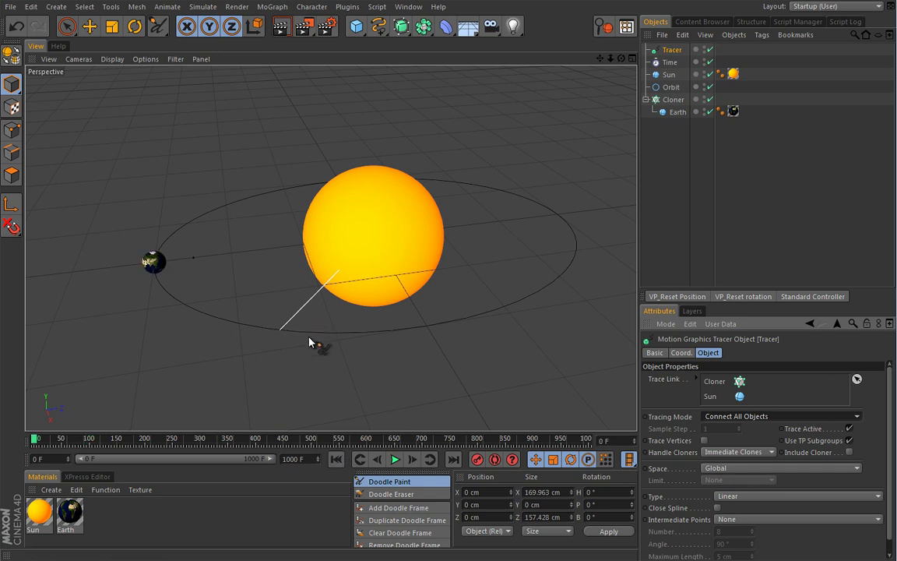
pyautogui.click(336, 460)
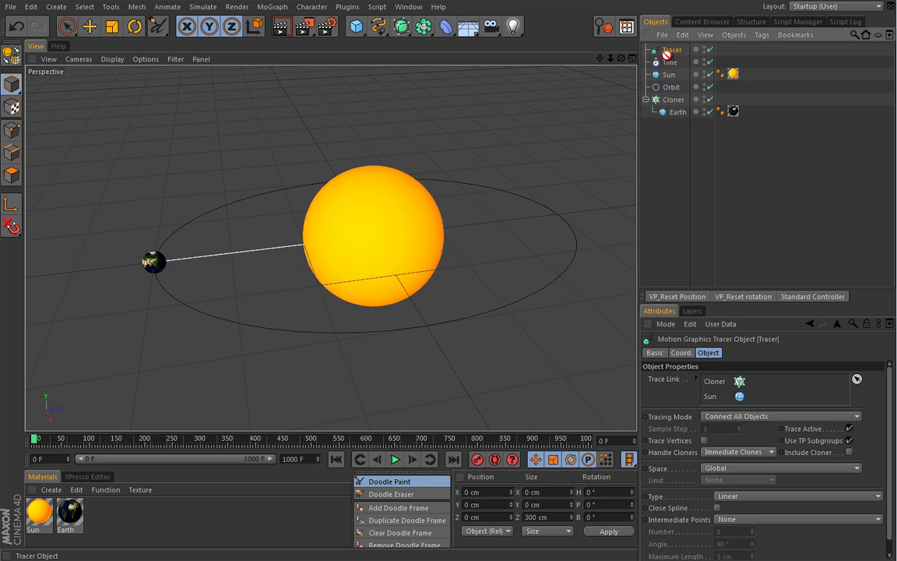
# Move the Tracer below the Cloner in the object hierarchy, and replay the animation to check the connecting line.
pyautogui.moveTo(668, 70); pyautogui.dragTo(661, 122)
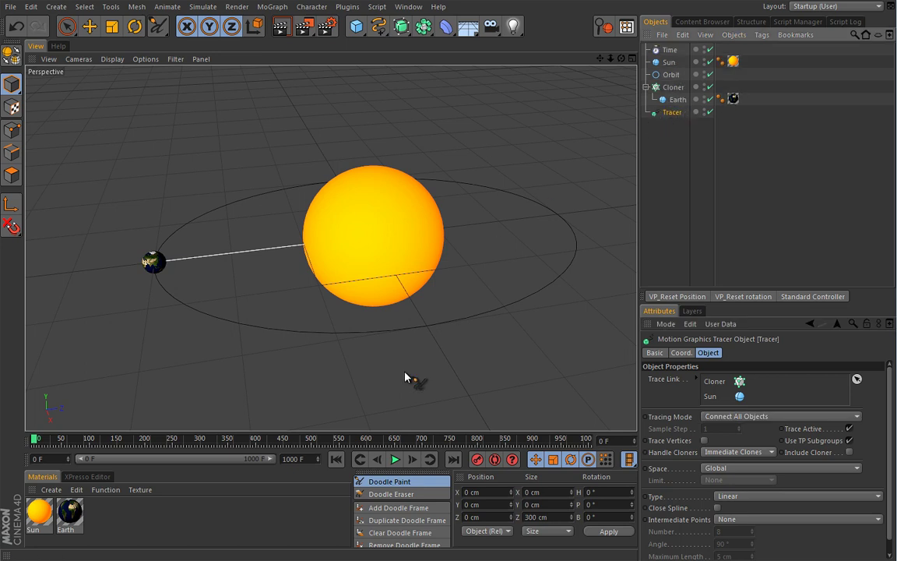
pyautogui.click(395, 459)
pyautogui.click(395, 460)
pyautogui.click(335, 459)
# Add a Sweep NURBS object as the parent of the Tracer.
pyautogui.press('e')
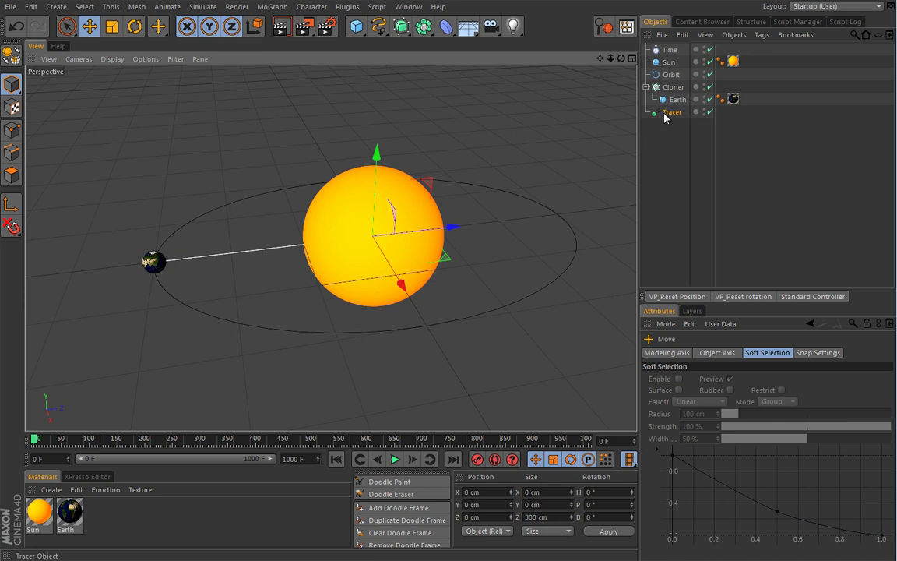
pyautogui.click(401, 26)
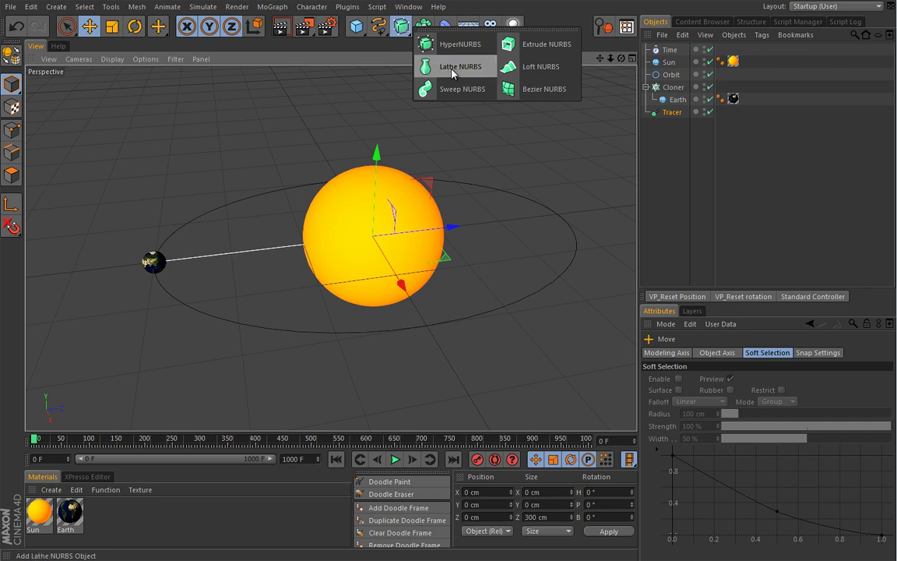
pyautogui.keyDown('alt'); pyautogui.click(463, 89); pyautogui.keyUp('alt')
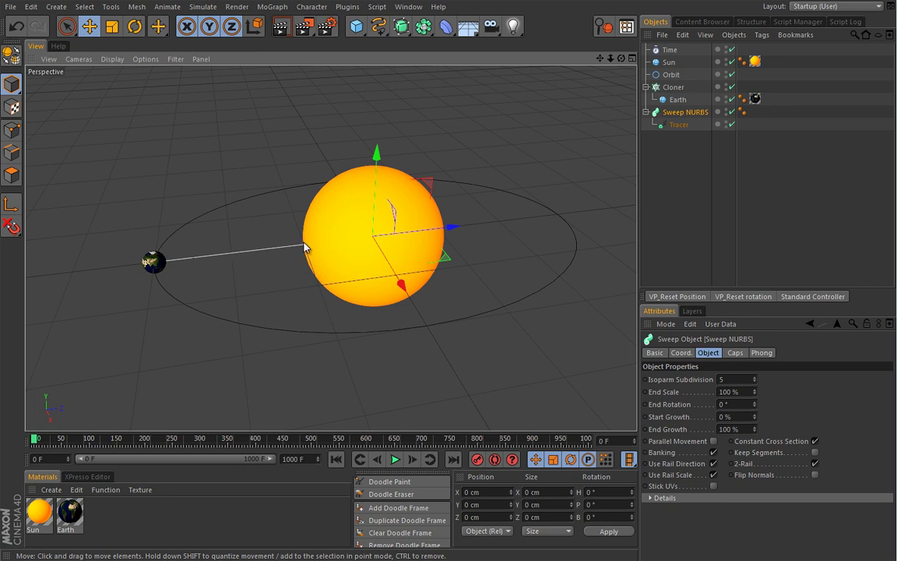
# Add a circle spline above the Tracer inside the Sweep NURBS as its profile, with a radius of 1.5 cm.
pyautogui.click(379, 26)
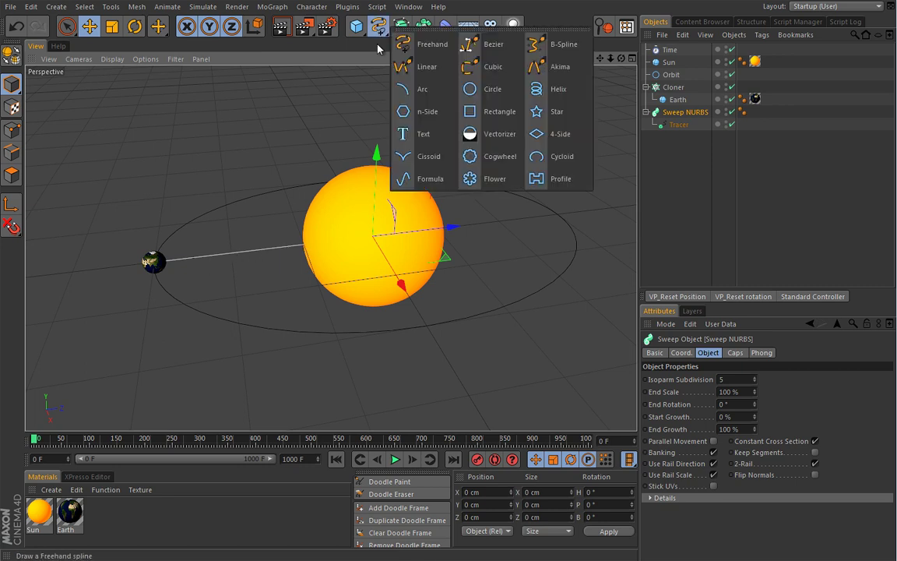
pyautogui.click(490, 88)
pyautogui.moveTo(672, 49); pyautogui.dragTo(685, 125)
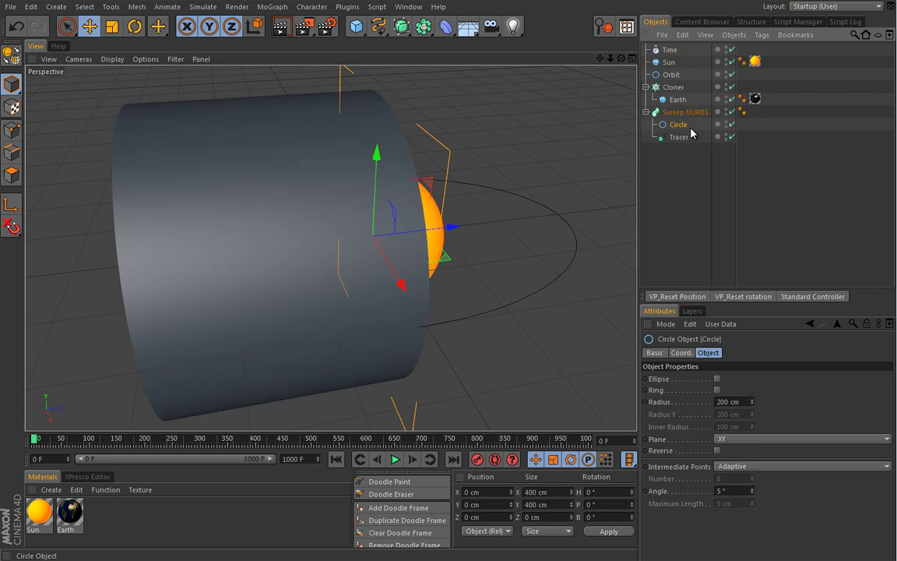
pyautogui.doubleClick(750, 402)
pyautogui.write('1')
pyautogui.press('Return')
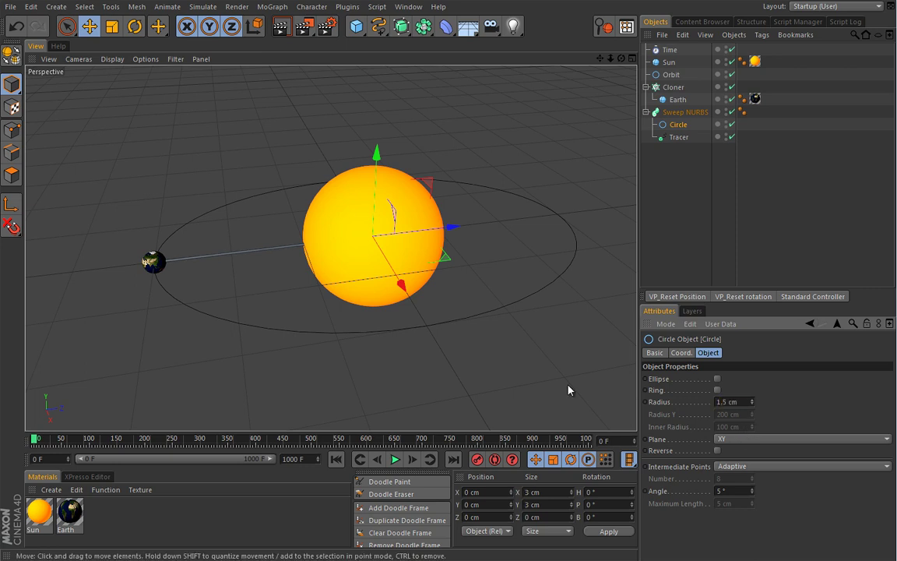
# Add a MoGraph Formula effector as a child of the Tracer.
pyautogui.click(681, 140)
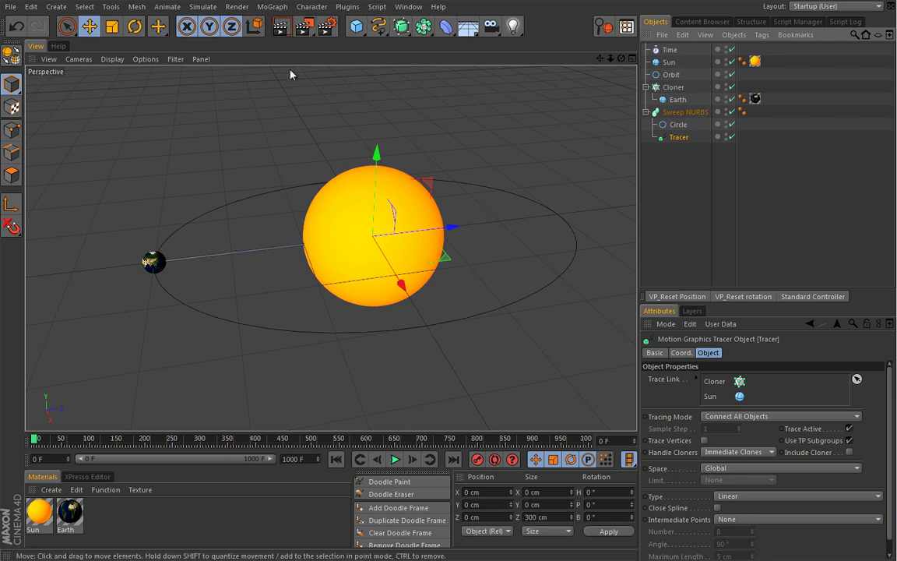
pyautogui.click(272, 7)
pyautogui.moveTo(297, 29)
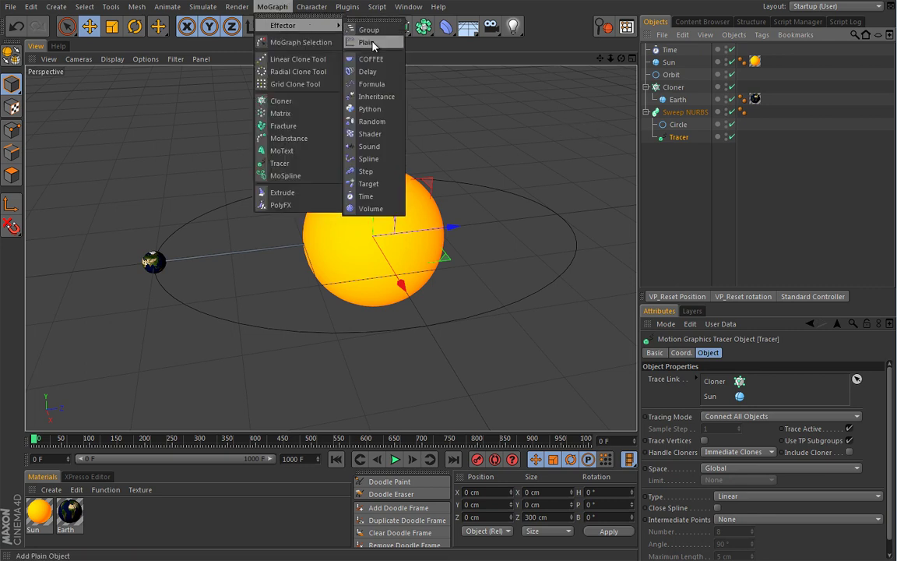
pyautogui.click(384, 88)
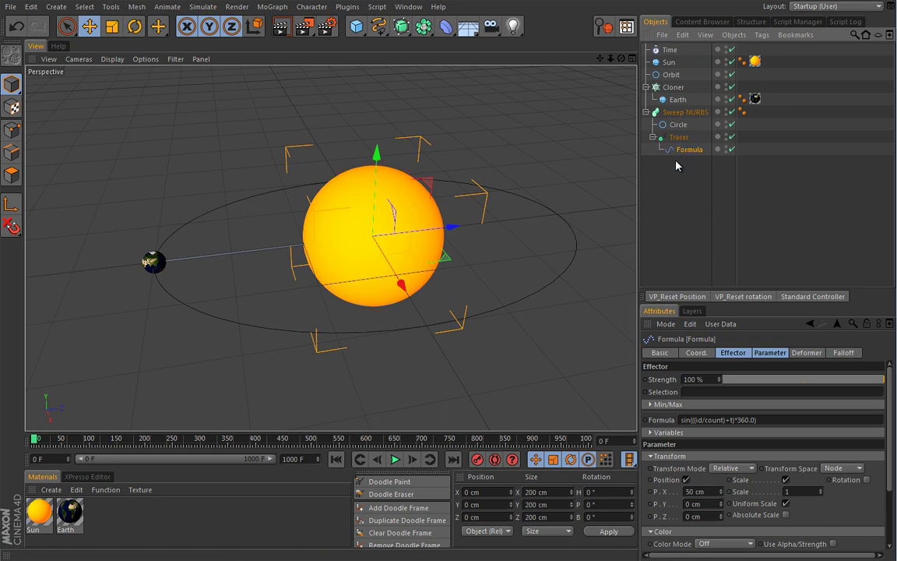
# Play the animation to check the Formula effector's influence on the line, view its deformation setting, and rewind to the first frame.
pyautogui.click(395, 459)
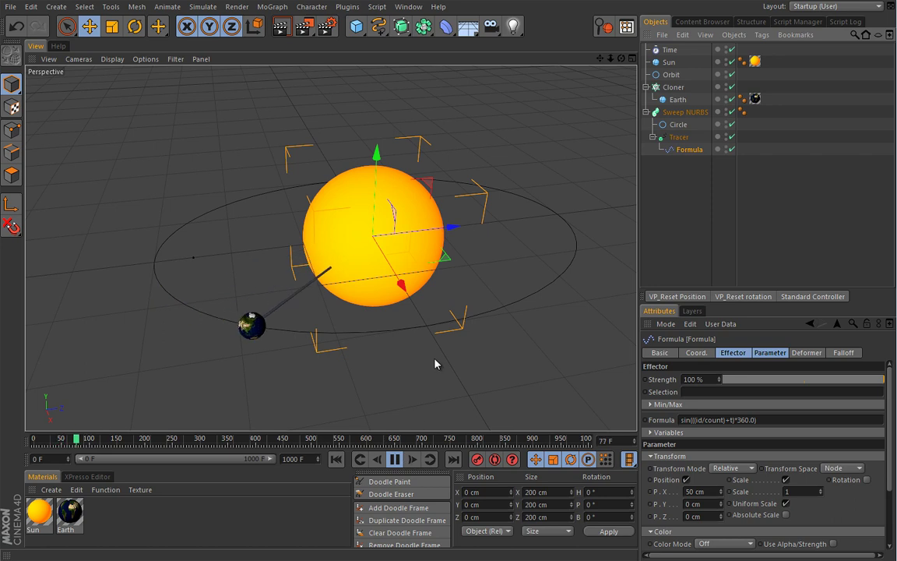
pyautogui.click(796, 355)
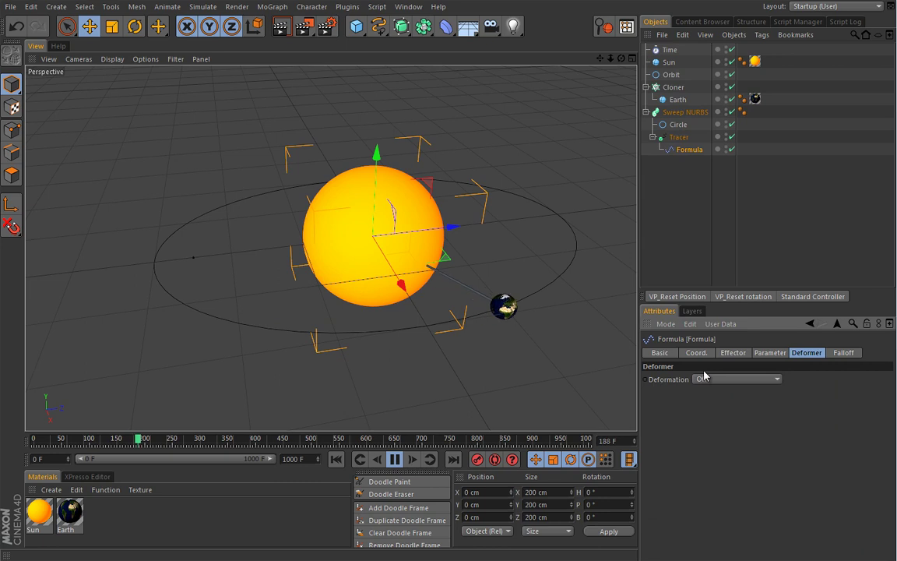
pyautogui.click(395, 460)
pyautogui.click(336, 458)
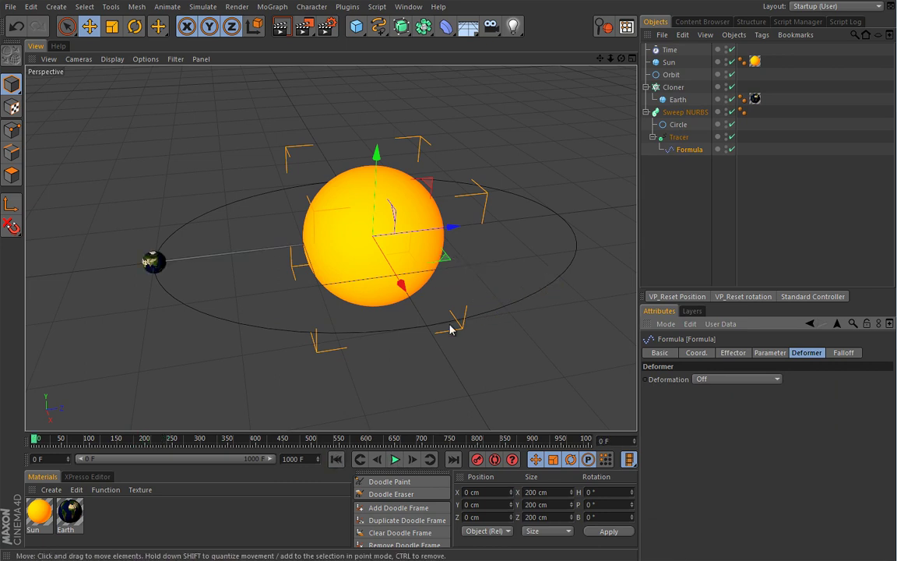
# Set the Cloner's Rate to 0 %.
pyautogui.click(674, 87)
pyautogui.scroll(-1, 893, 393)
pyautogui.scroll(-1, 857, 450)
pyautogui.doubleClick(730, 529)
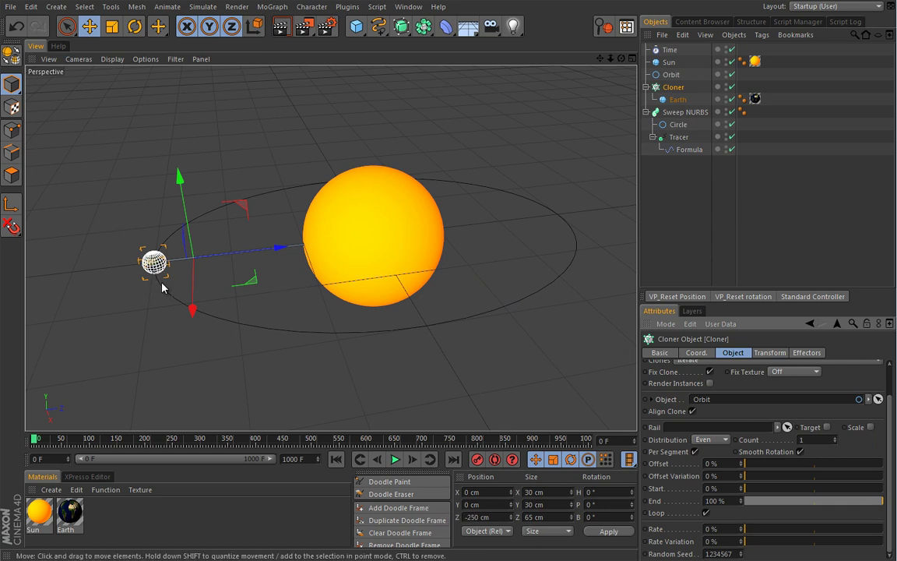
# Try Object deformation on the Formula effector during playback, and switch its deformation to Point.
pyautogui.click(690, 150)
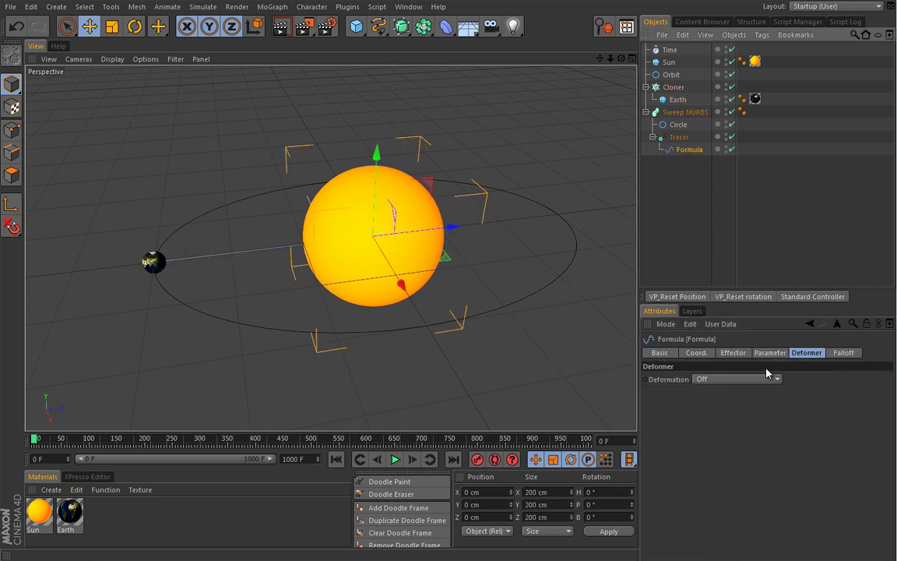
pyautogui.click(736, 380)
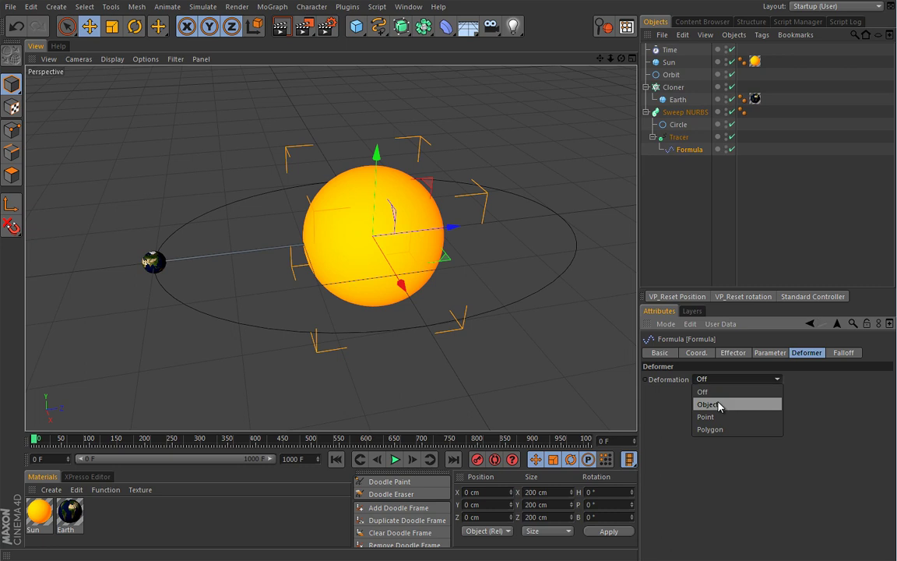
pyautogui.click(719, 405)
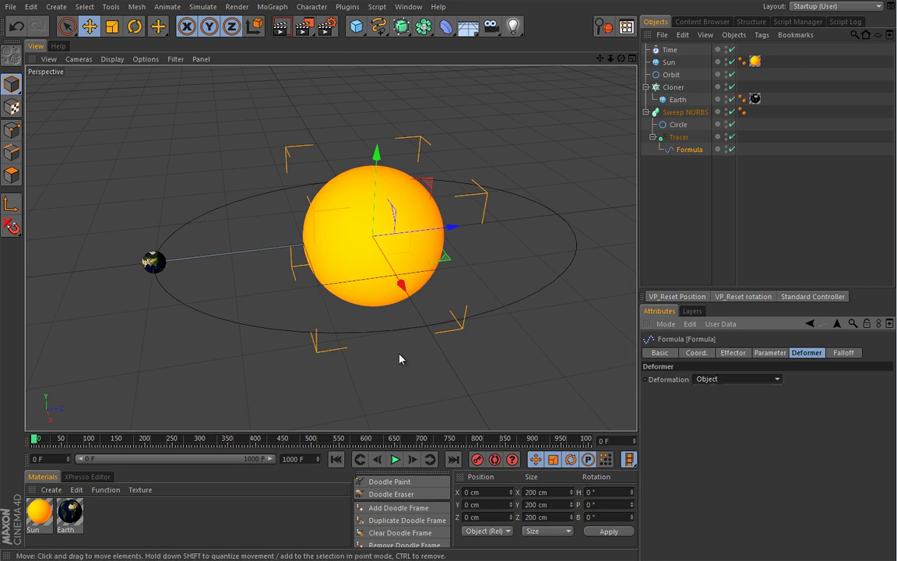
pyautogui.click(395, 460)
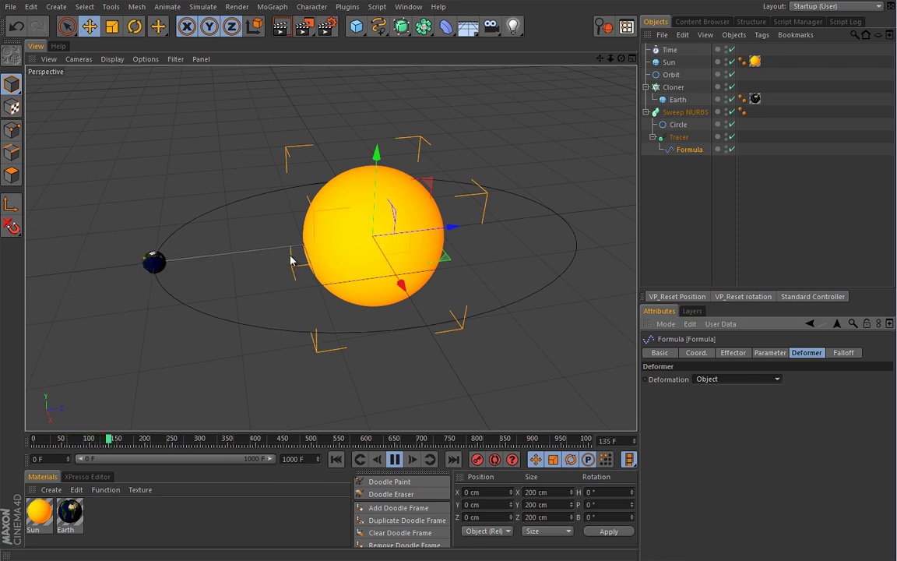
pyautogui.click(749, 379)
pyautogui.click(739, 418)
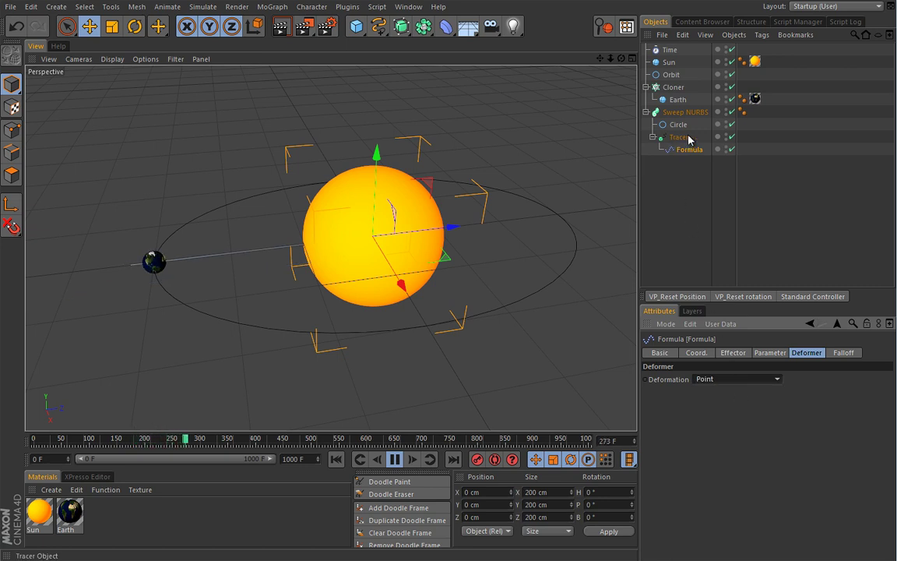
# Limit the Formula effector's transform to Position, with P.X at 0 cm and P.Y at 10 cm, and check the line during playback.
pyautogui.click(774, 353)
pyautogui.click(787, 402)
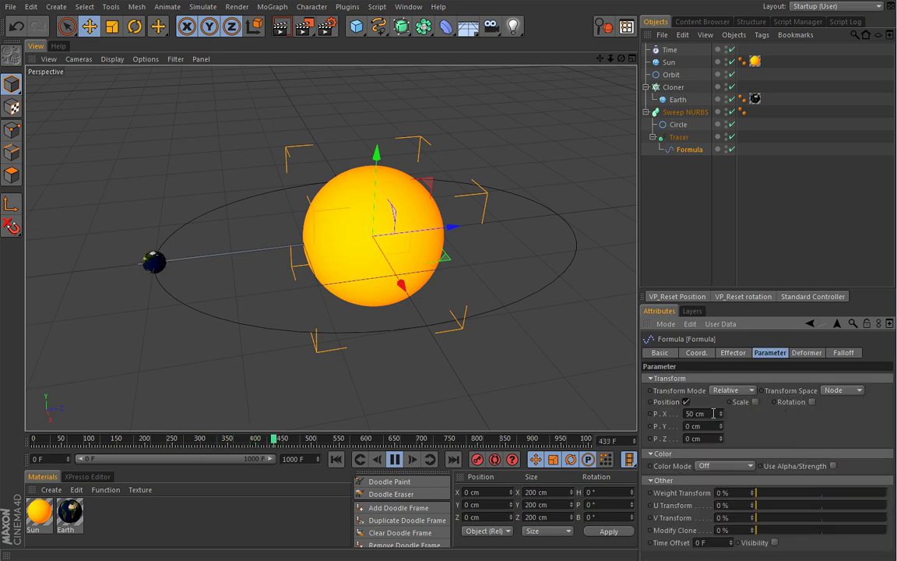
pyautogui.write('0')
pyautogui.press('Return')
pyautogui.write('10')
pyautogui.press('Return')
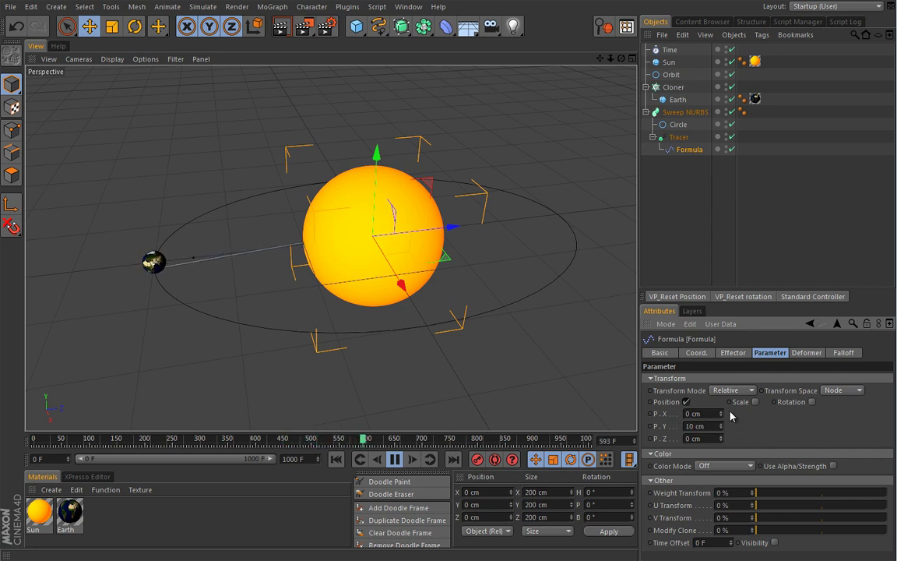
pyautogui.click(395, 460)
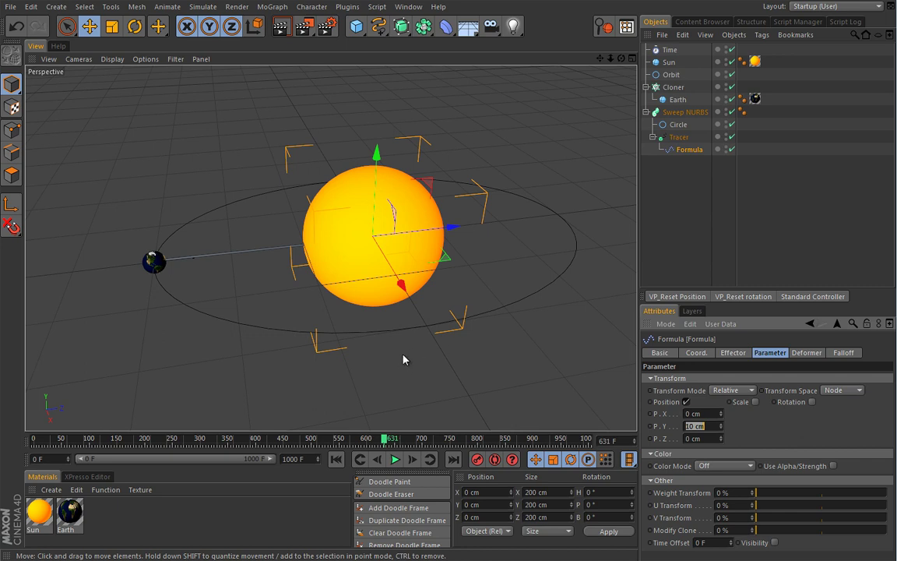
pyautogui.click(395, 460)
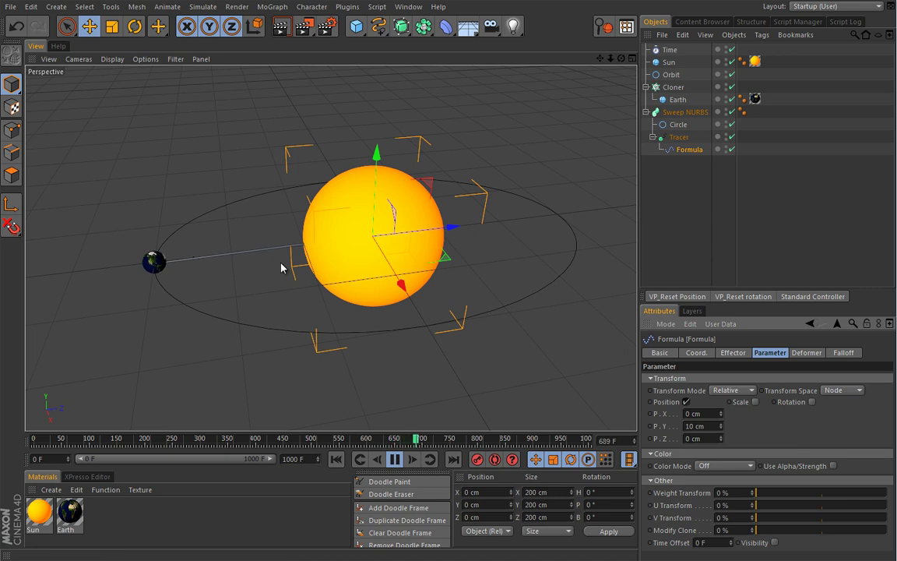
# Set the Tracer's spline type to Cubic and its intermediate points to Subdivided.
pyautogui.click(681, 138)
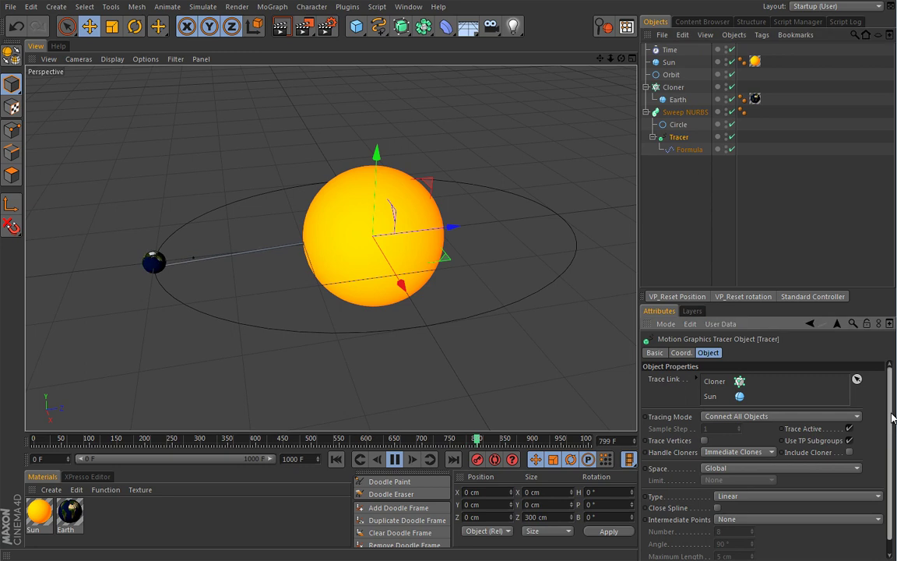
pyautogui.scroll(-1, 830, 465)
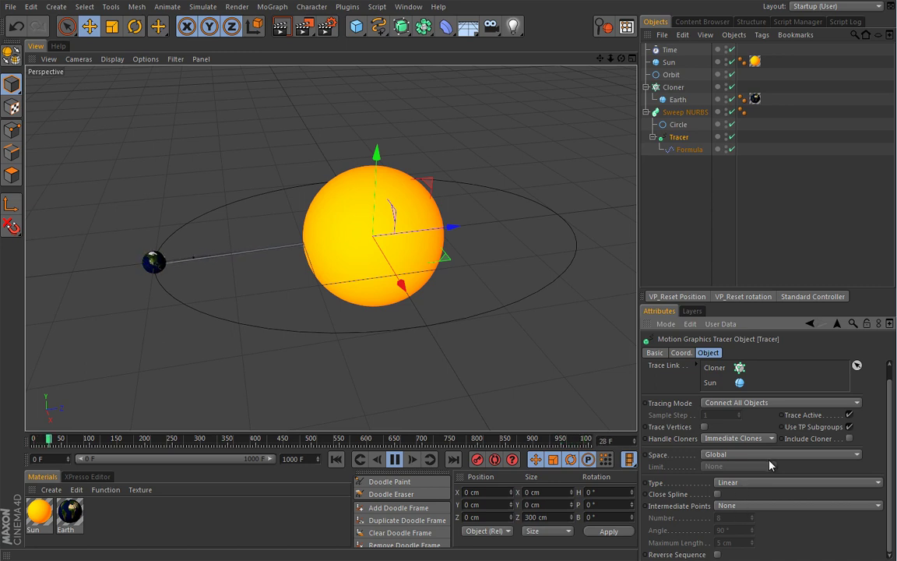
pyautogui.click(744, 484)
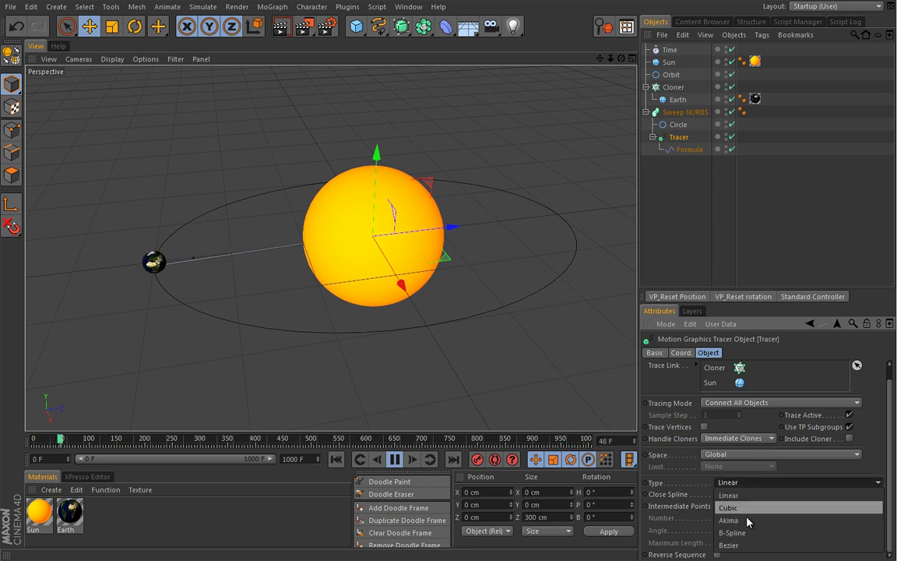
pyautogui.click(740, 508)
pyautogui.click(829, 507)
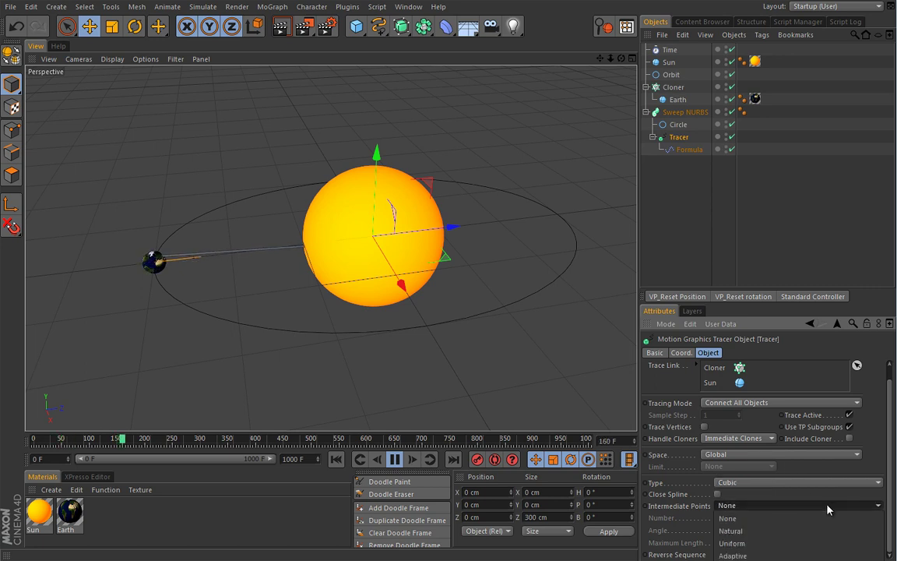
pyautogui.click(748, 559)
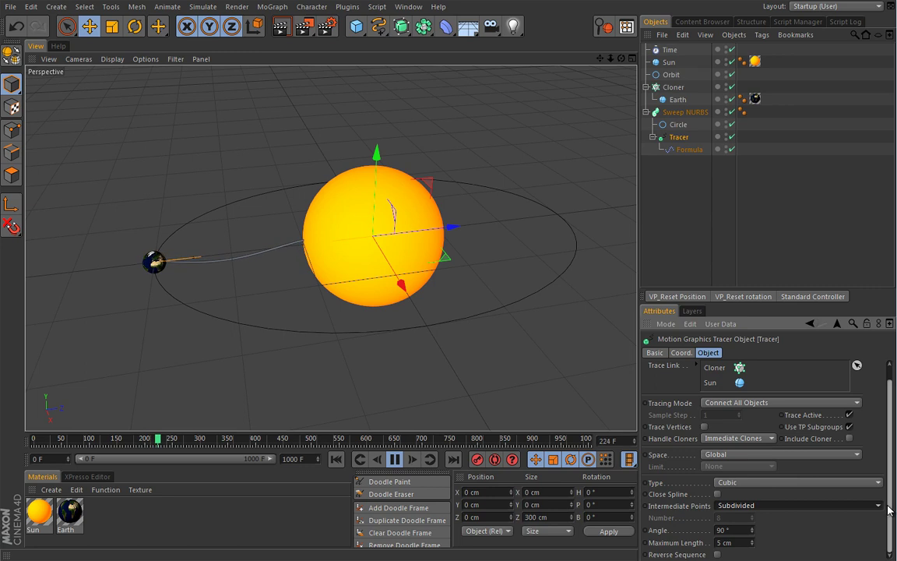
# Try Adaptive and Uniform intermediate points on the Tracer, and return the setting to Subdivided.
pyautogui.click(768, 507)
pyautogui.click(760, 556)
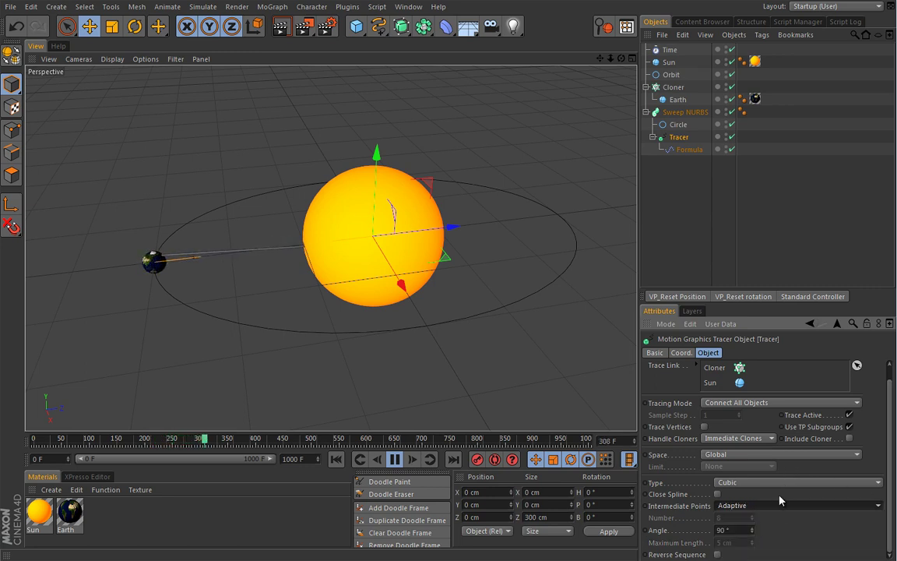
pyautogui.click(775, 507)
pyautogui.click(768, 543)
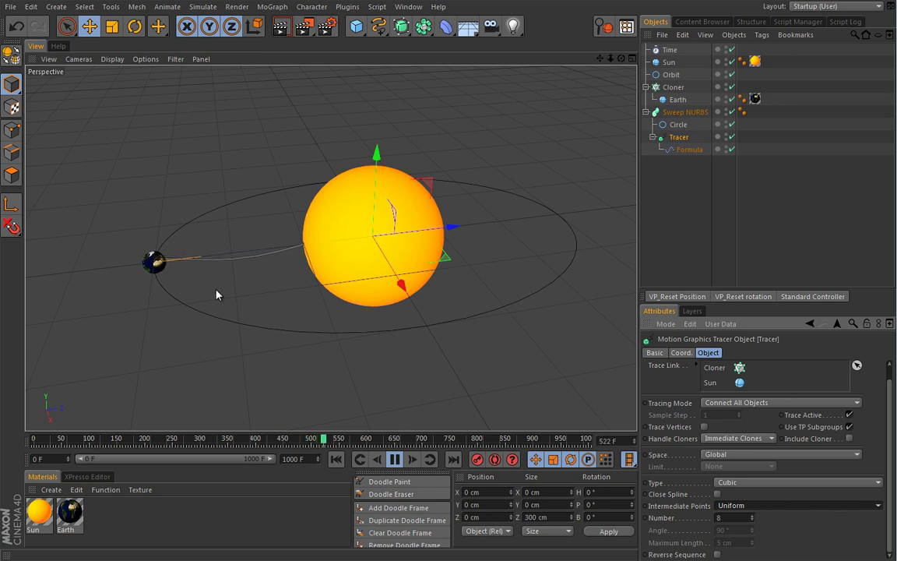
pyautogui.click(852, 505)
pyautogui.click(827, 541)
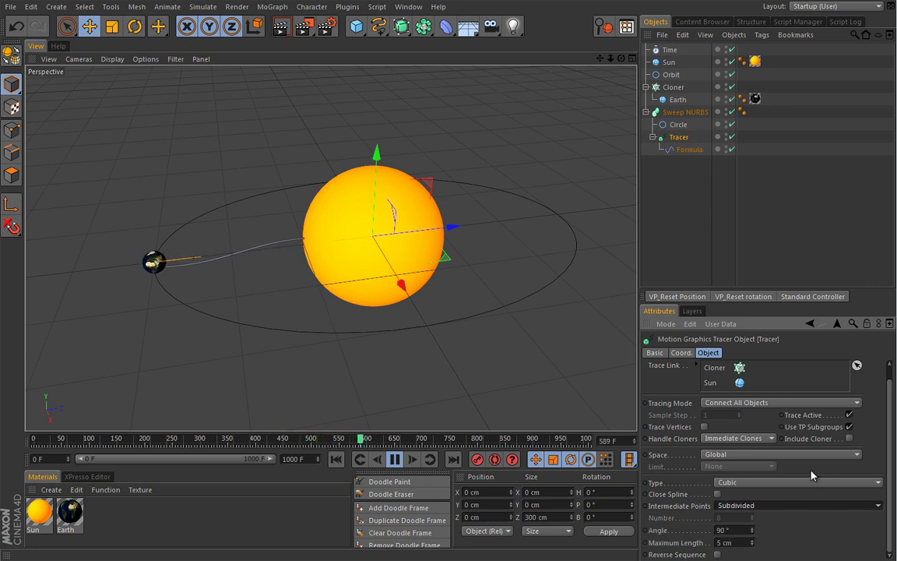
# Change the Formula effector's multiplier to 720 so the formula reads sin(((id/count)+t)*720.0).
pyautogui.click(691, 149)
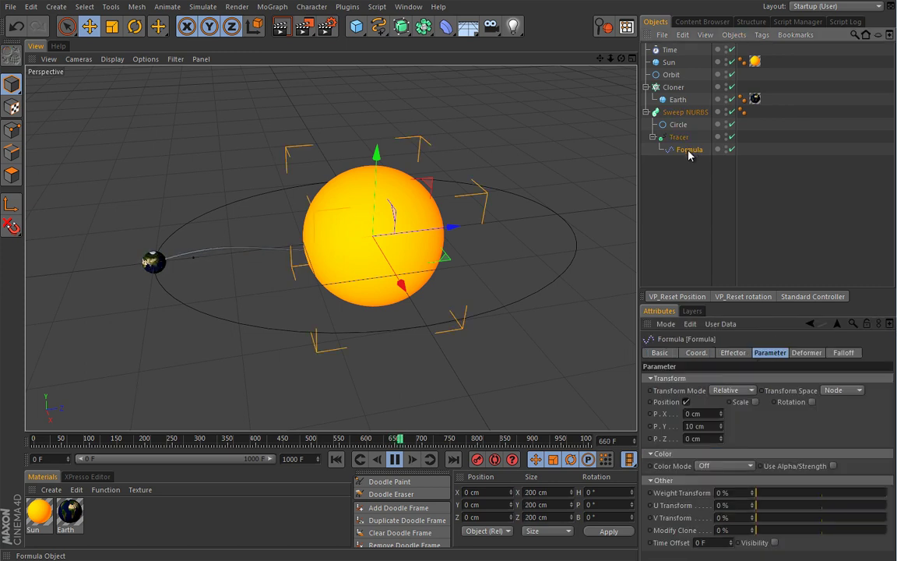
pyautogui.click(735, 353)
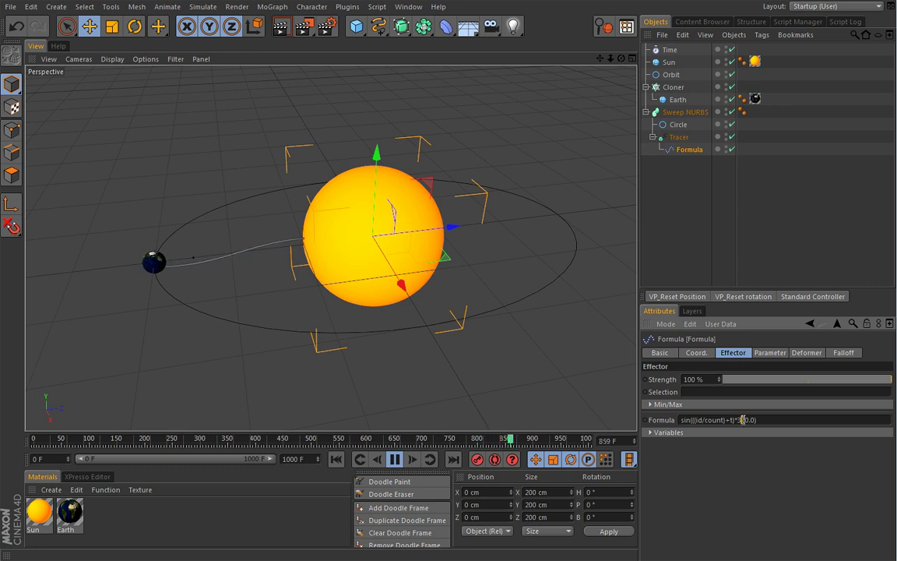
pyautogui.doubleClick(740, 420)
pyautogui.write('720')
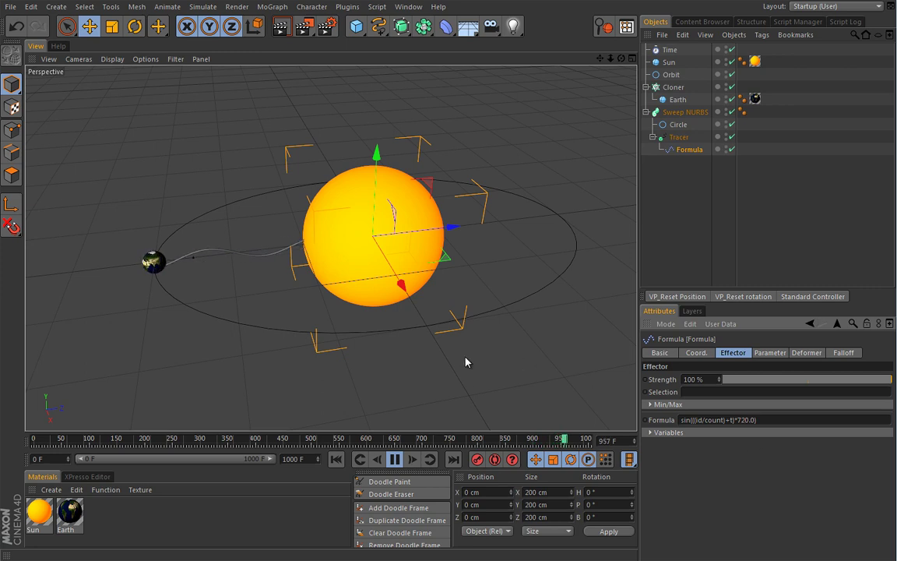
# Reduce the Formula effector's t - Project Time variable to 0.79, and rewind the animation to the first frame.
pyautogui.click(650, 432)
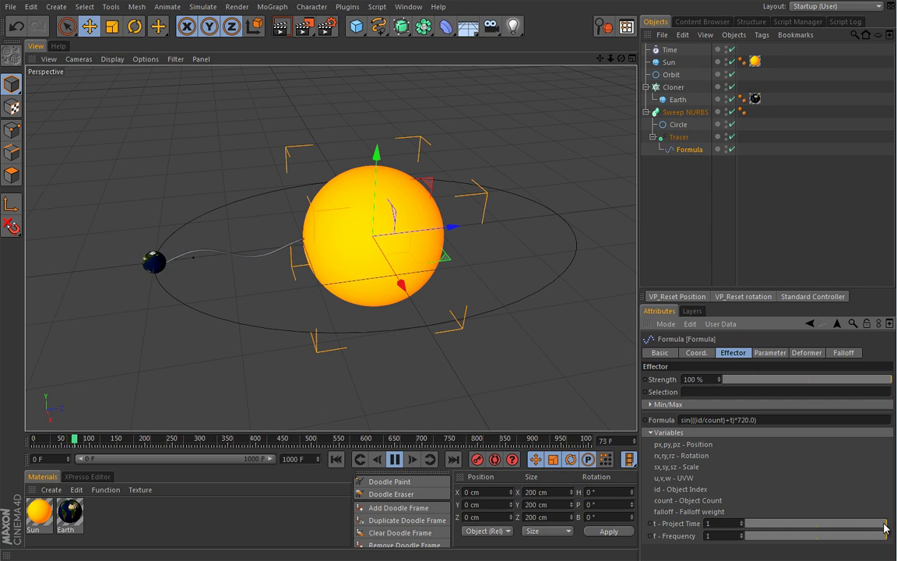
pyautogui.moveTo(885, 528); pyautogui.dragTo(853, 526)
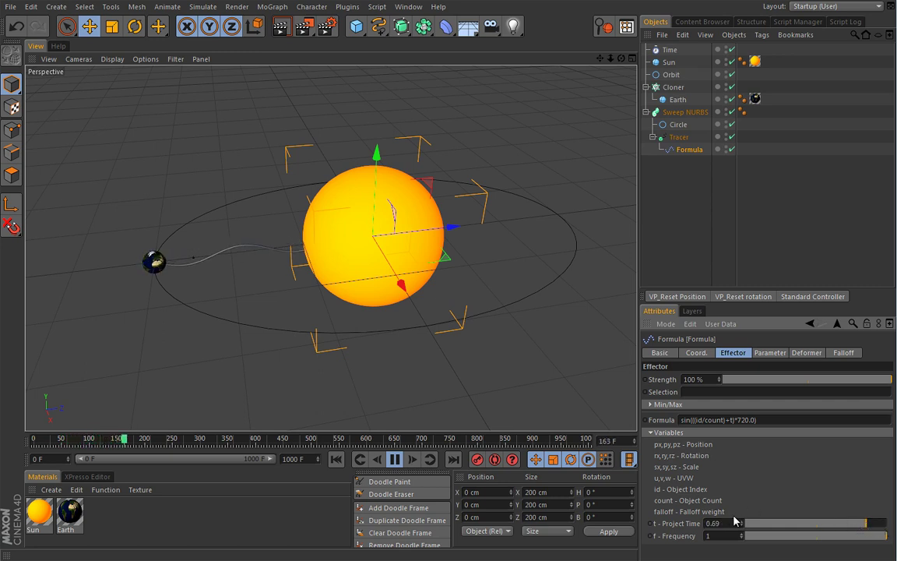
pyautogui.moveTo(740, 522); pyautogui.dragTo(747, 477)
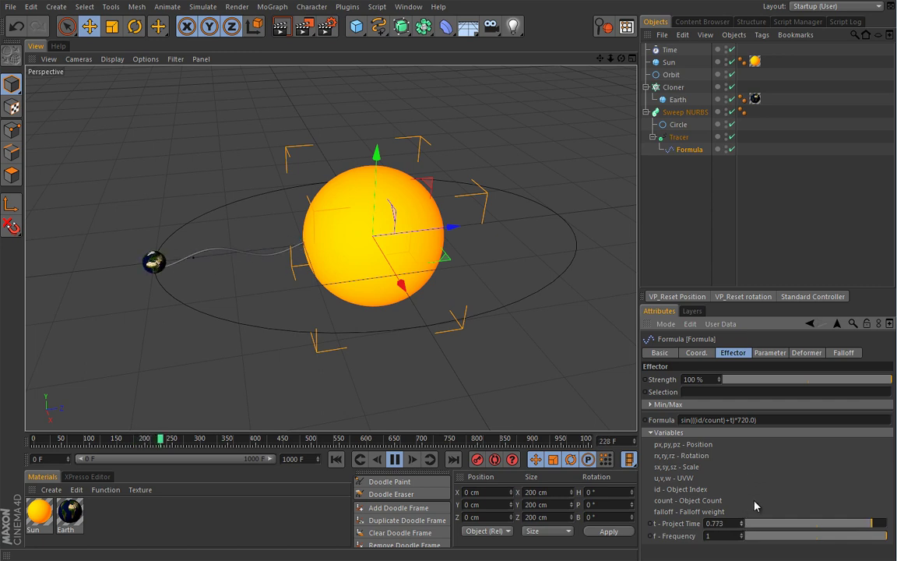
pyautogui.moveTo(753, 512); pyautogui.dragTo(744, 518)
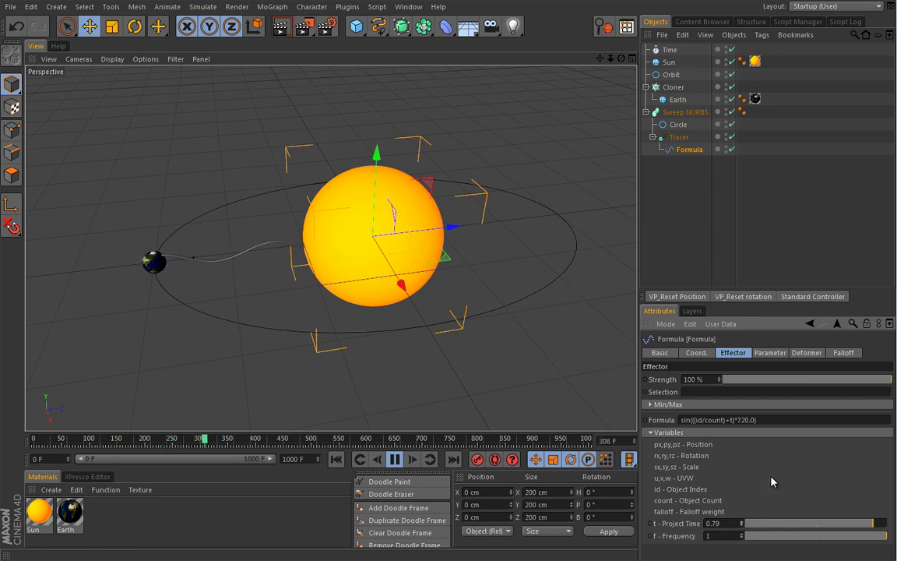
pyautogui.click(395, 459)
pyautogui.click(336, 459)
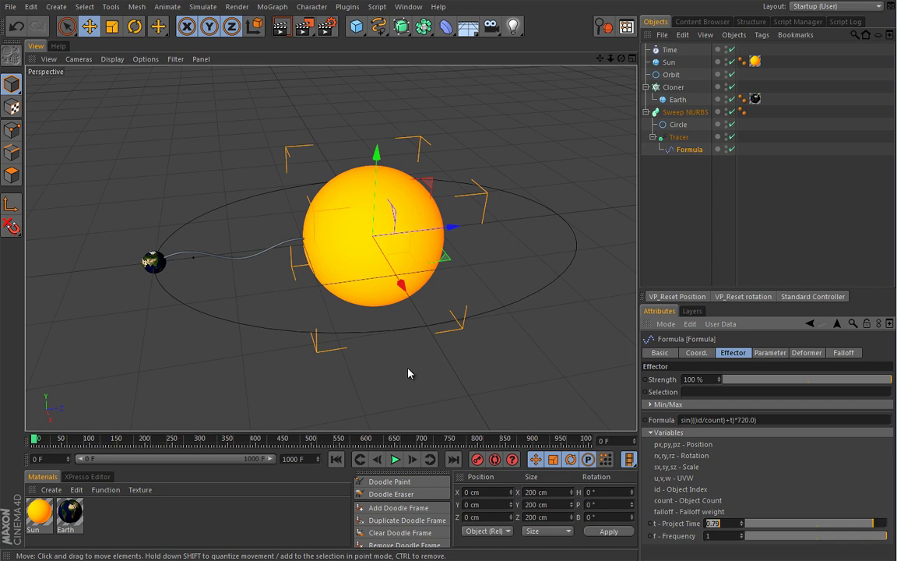
# Set the Cloner's Rate to 5 % and play the animation to check the wavy line from several angles.
pyautogui.click(673, 87)
pyautogui.scroll(-2, 754, 506)
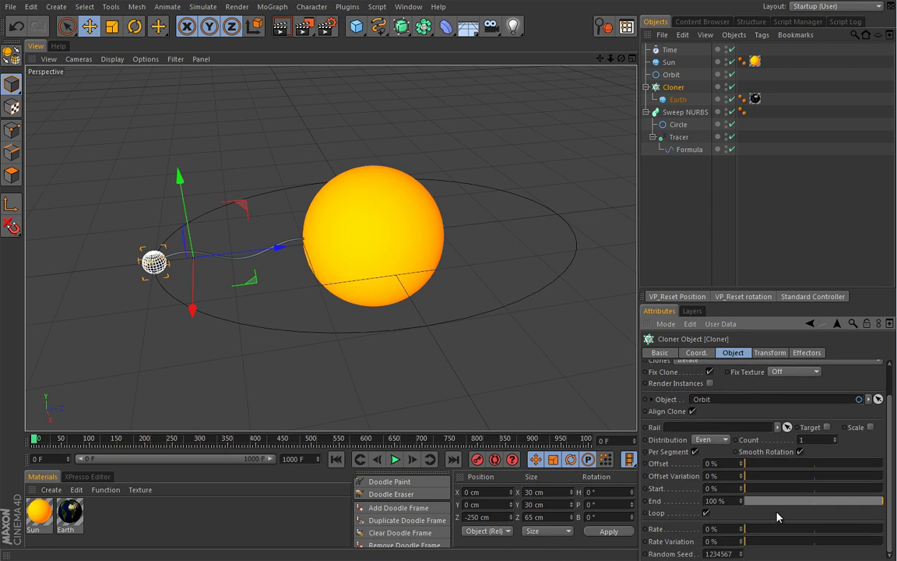
pyautogui.click(729, 530)
pyautogui.click(395, 460)
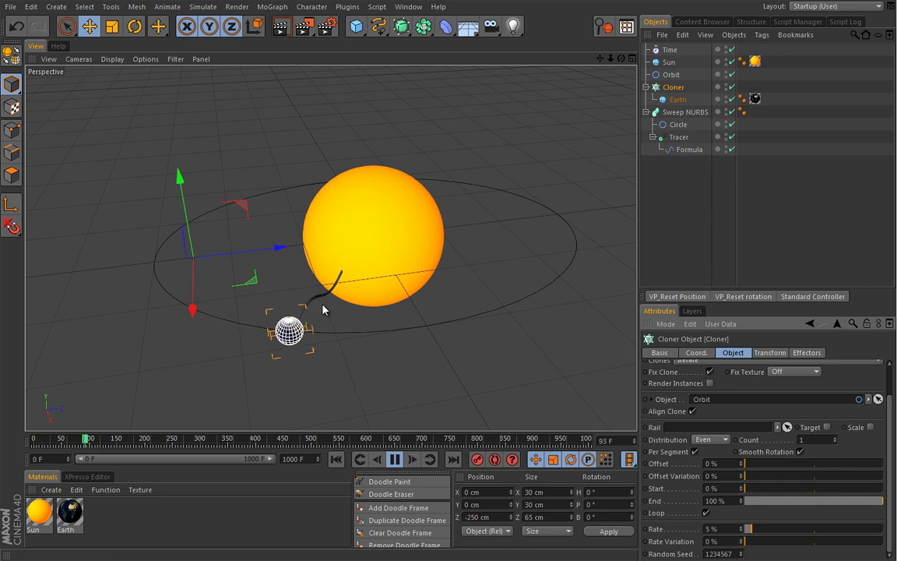
pyautogui.keyDown('alt'); pyautogui.moveTo(327, 296); pyautogui.dragTo(493, 255); pyautogui.keyUp('alt')
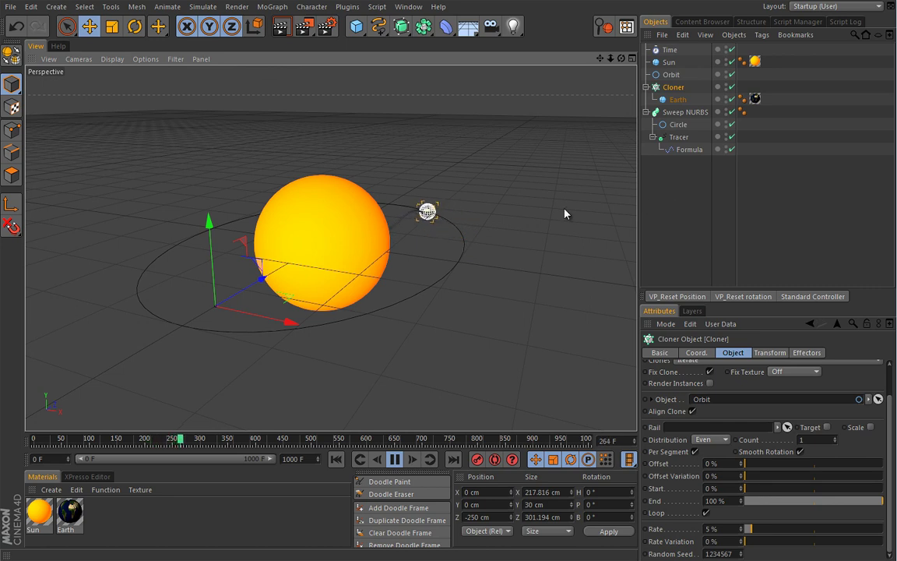
pyautogui.keyDown('alt'); pyautogui.moveTo(493, 238); pyautogui.dragTo(405, 273); pyautogui.keyUp('alt')
# Create a new material named Doppler, and stop and rewind the animation to the first frame.
pyautogui.doubleClick(44, 532)
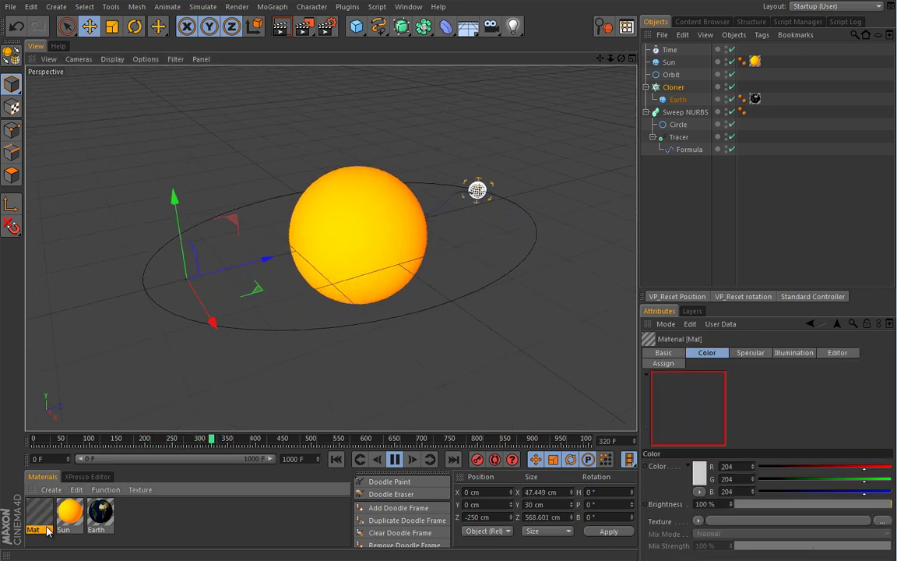
pyautogui.click(395, 458)
pyautogui.click(336, 459)
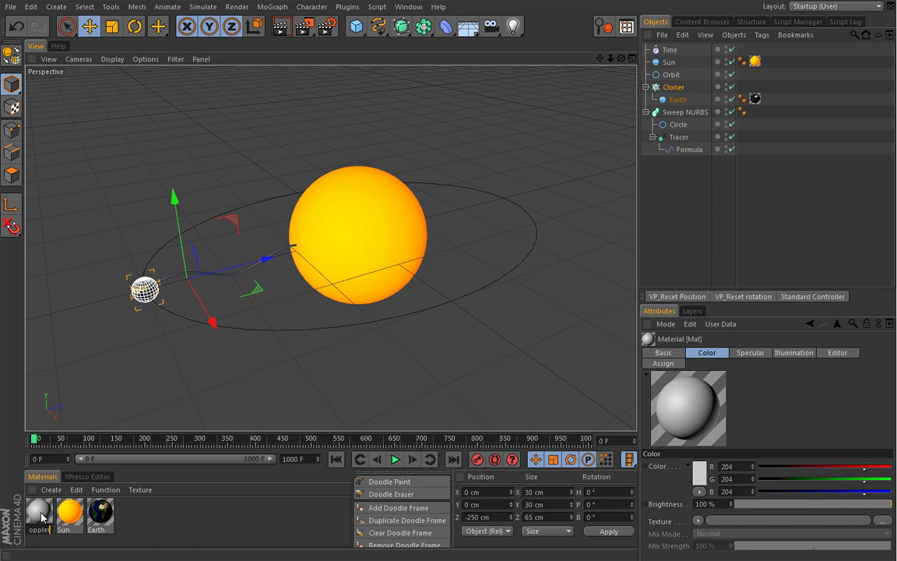
# Turn off the Doppler material's Color and Specular channels and enable Luminance at the default white.
pyautogui.doubleClick(40, 512)
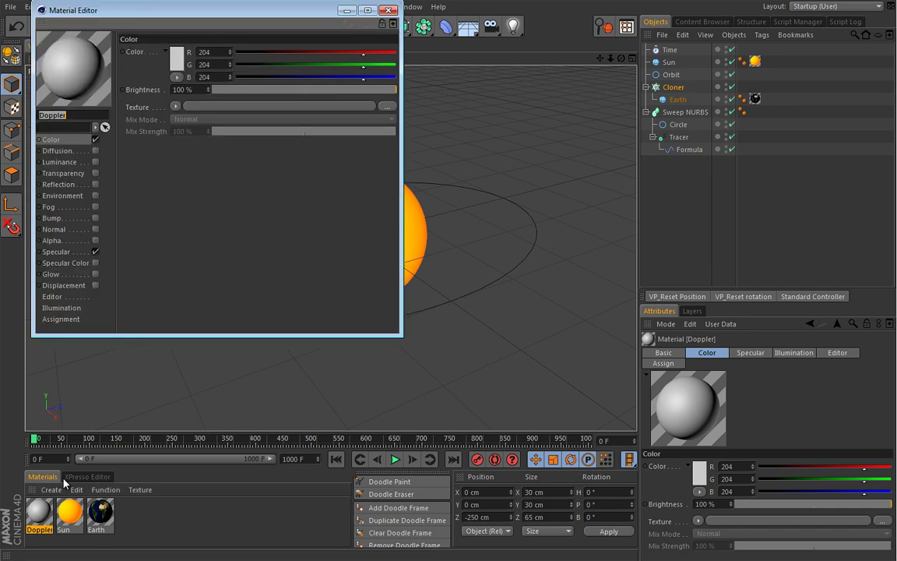
pyautogui.click(95, 252)
pyautogui.click(95, 138)
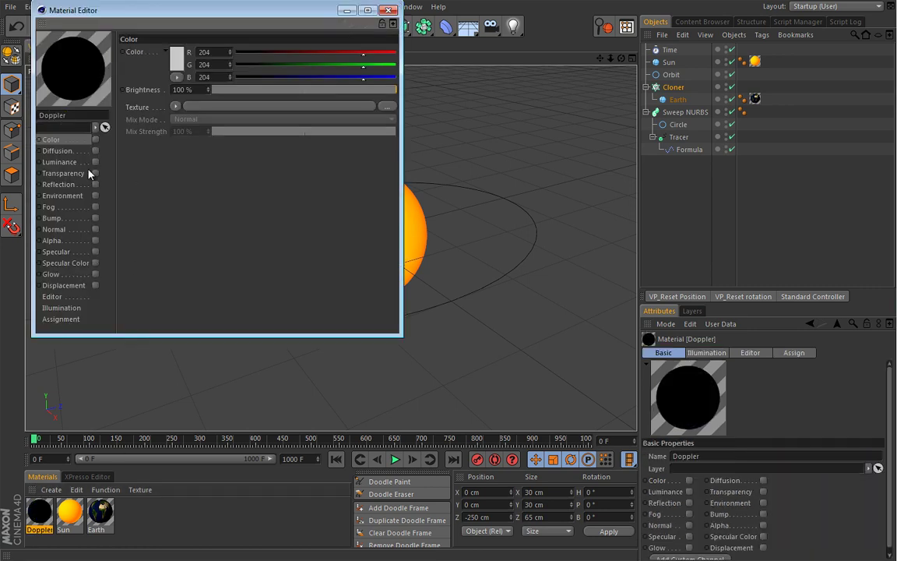
pyautogui.click(95, 162)
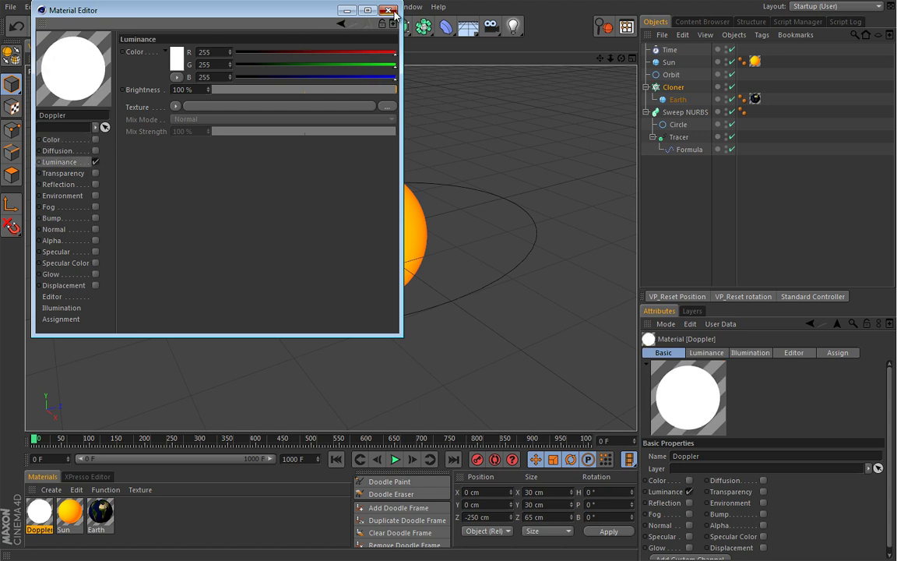
pyautogui.click(347, 10)
# Apply the Doppler material to the Sweep NURBS and deselect everything.
pyautogui.moveTo(39, 511); pyautogui.dragTo(679, 114)
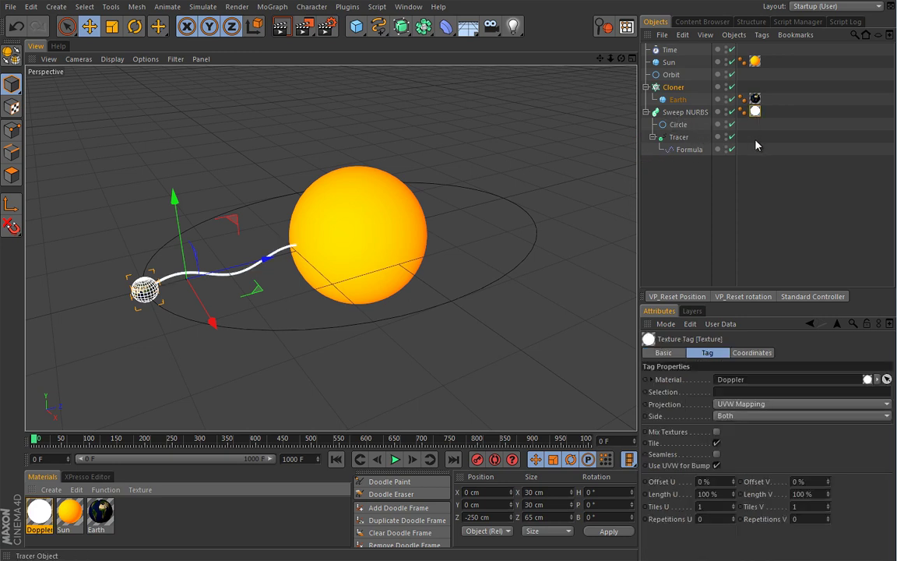
pyautogui.click(608, 111)
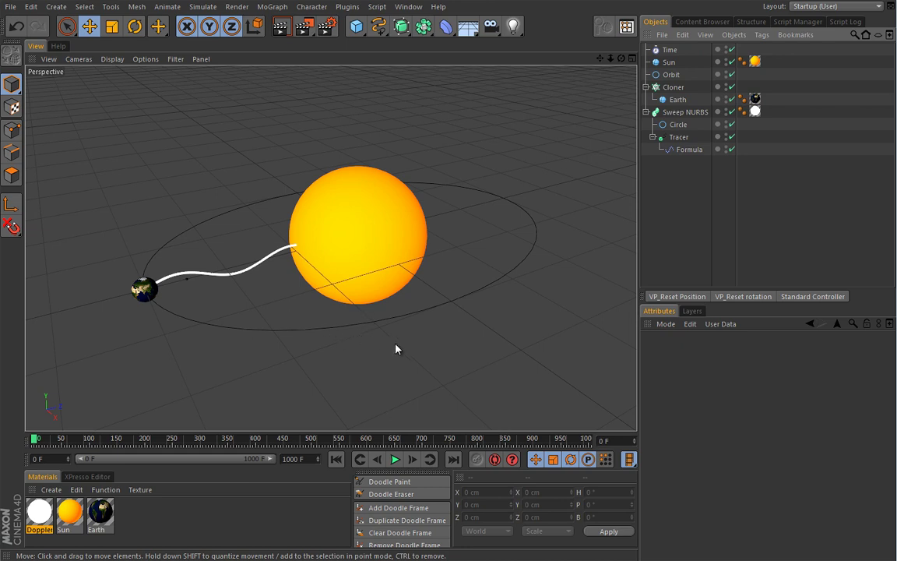
# Group all scene objects under a null and rename the null Doppler.
pyautogui.keyDown('alt'); pyautogui.moveTo(391, 350); pyautogui.dragTo(361, 317); pyautogui.keyUp('alt')
pyautogui.scroll(-2, 361, 318)
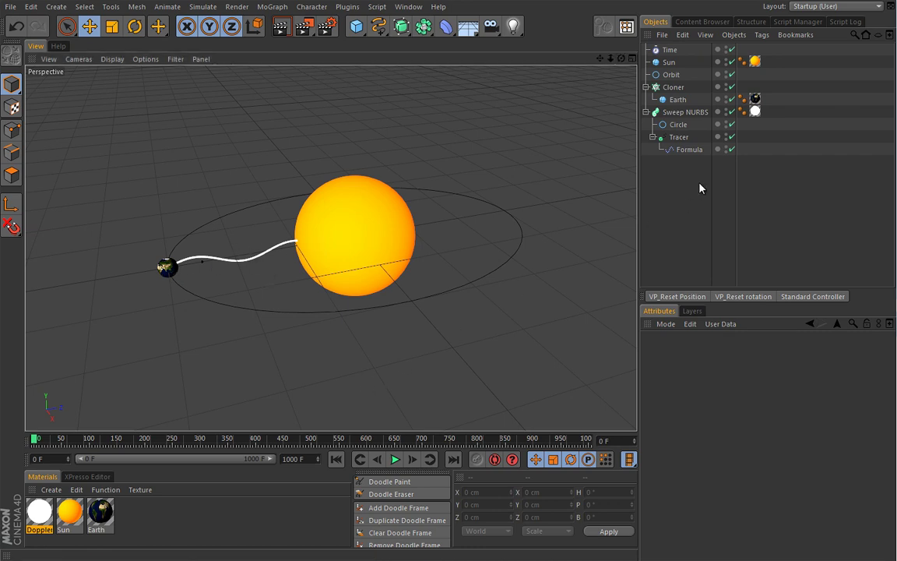
pyautogui.moveTo(697, 184); pyautogui.dragTo(652, 43)
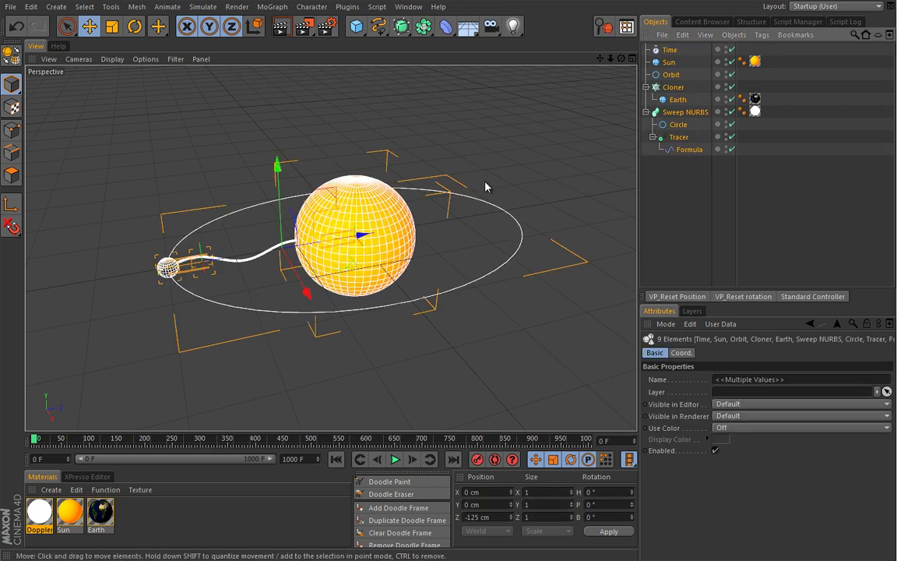
pyautogui.hotkey('alt', 'g')
pyautogui.click(648, 50)
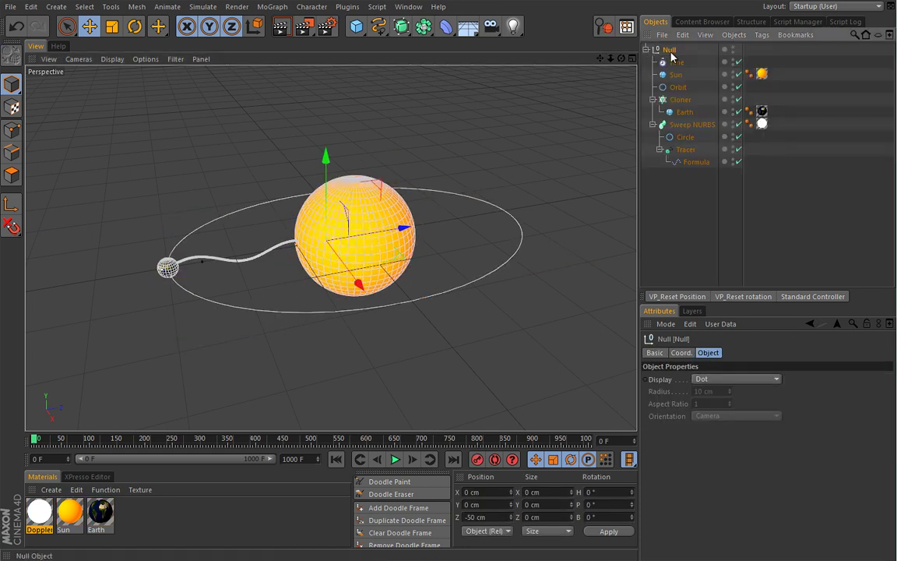
pyautogui.doubleClick(671, 49)
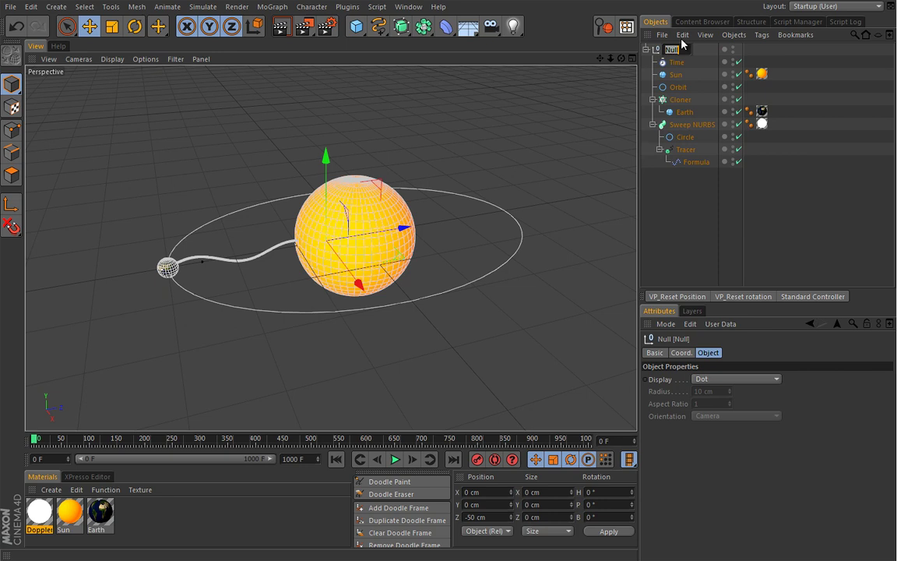
pyautogui.write('Doppler')
pyautogui.press('Return')
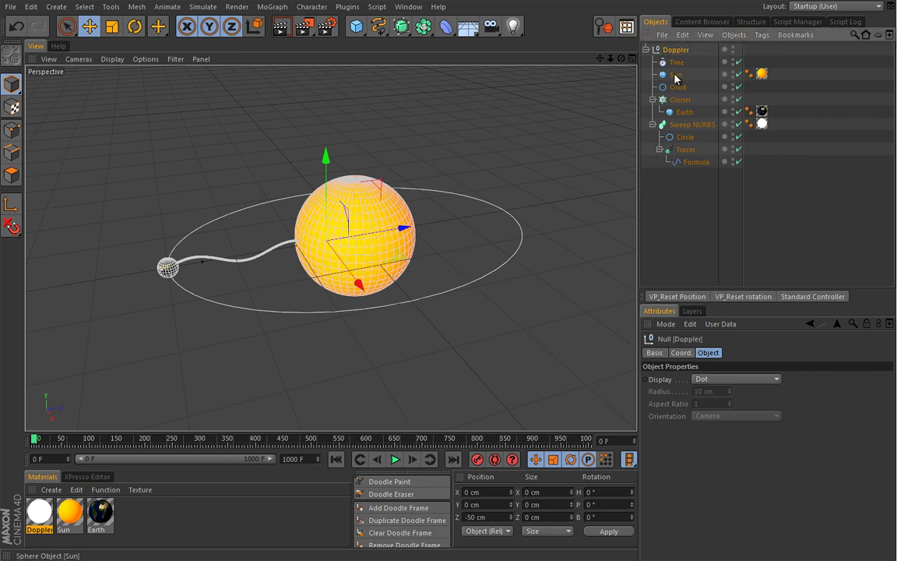
# Add an XPresso tag to the Doppler null, enlarge the XPresso Editor's work area and deselect everything.
pyautogui.click(761, 35)
pyautogui.moveTo(863, 53)
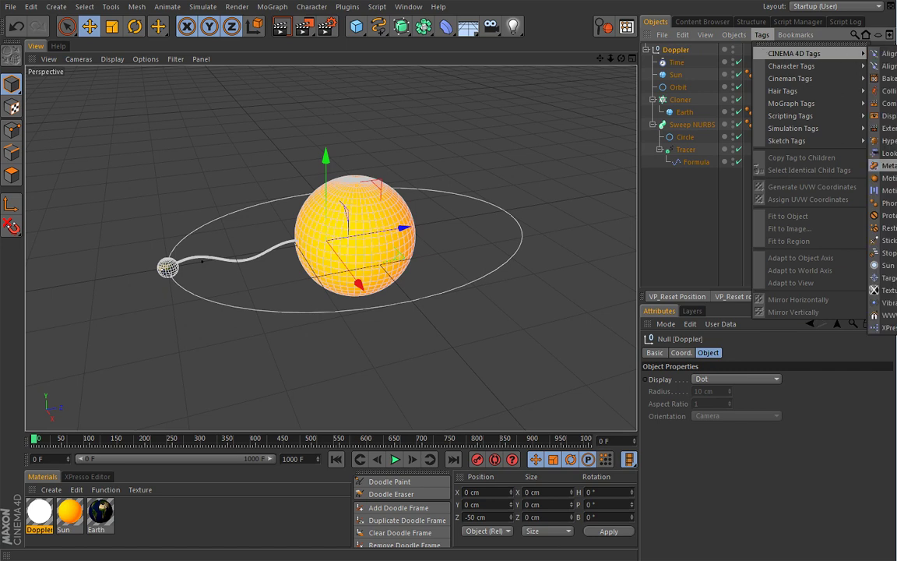
pyautogui.click(886, 329)
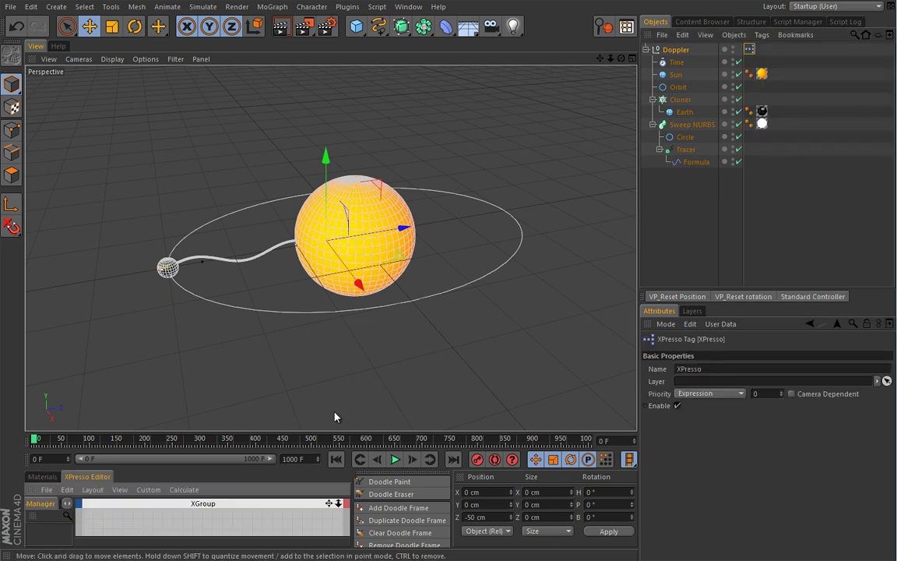
pyautogui.moveTo(334, 422); pyautogui.dragTo(335, 295)
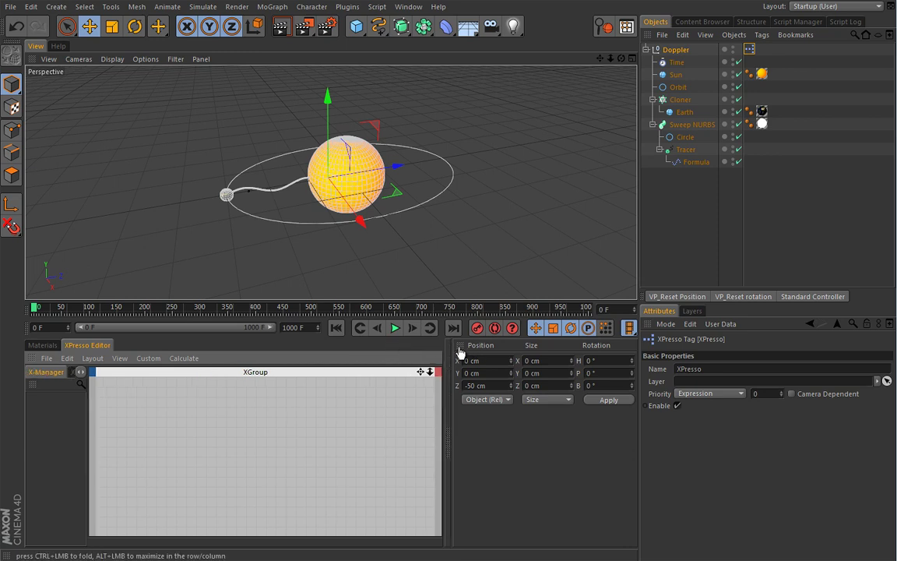
pyautogui.moveTo(429, 301); pyautogui.dragTo(430, 293)
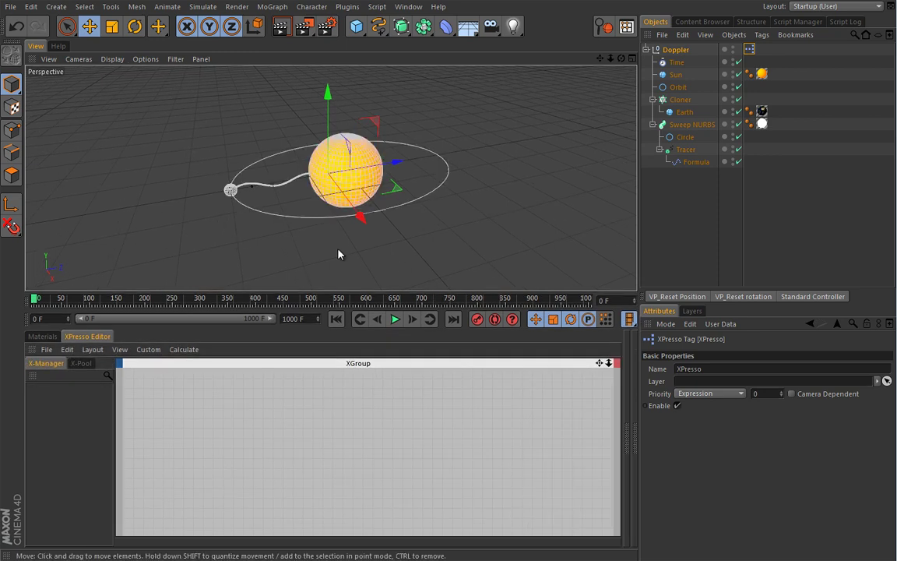
pyautogui.scroll(3, 338, 248)
pyautogui.scroll(-2, 340, 241)
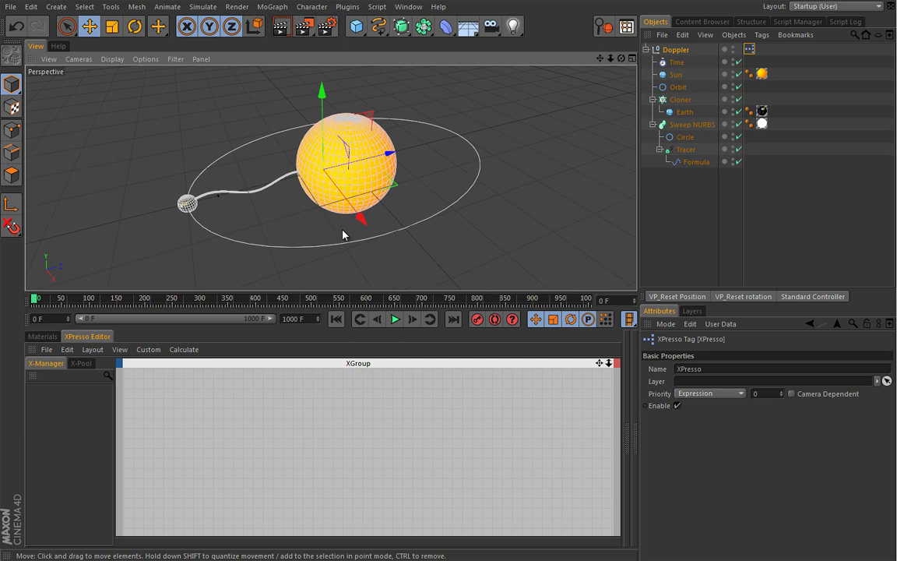
pyautogui.click(656, 200)
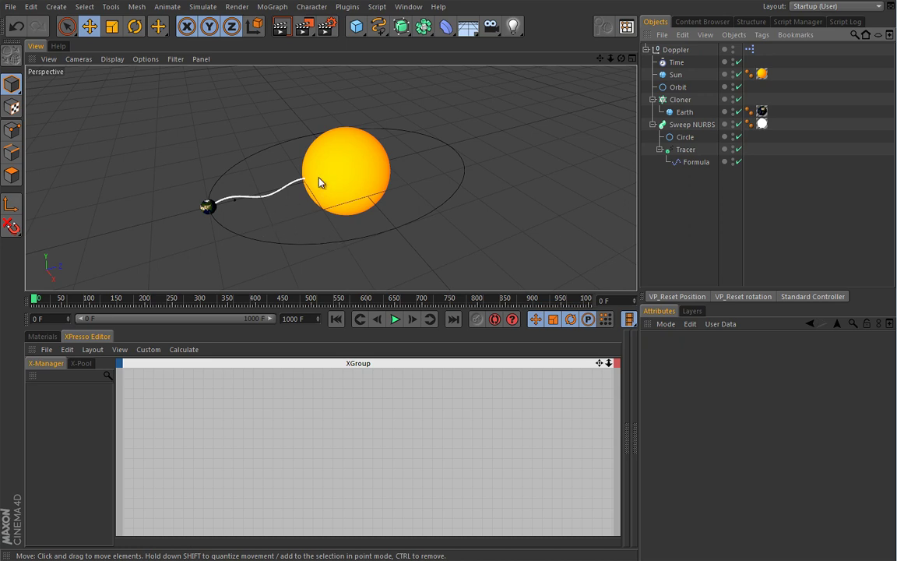
# Circle the Earth and the Sun with Doodle Paint and write the notes COLORS, = BLUE and = RED near the orbit.
pyautogui.click(627, 374)
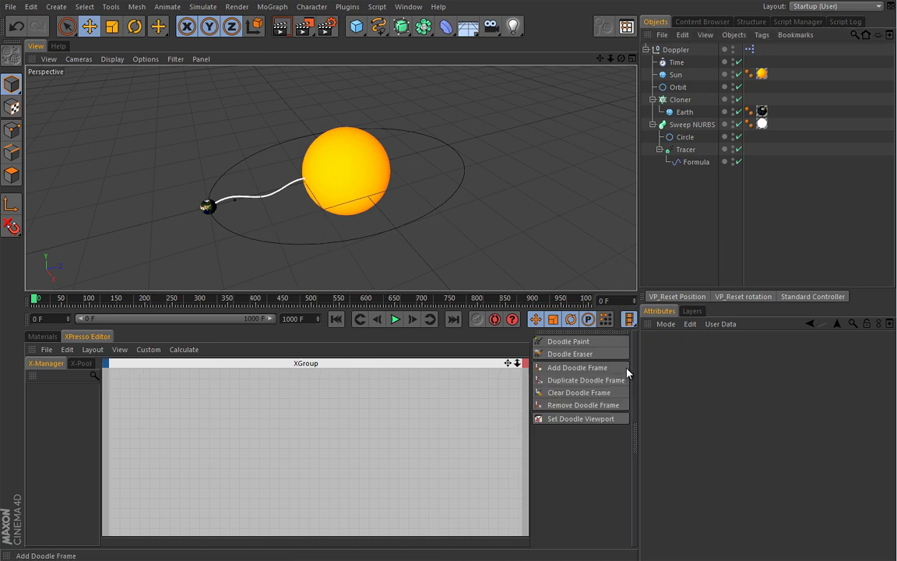
pyautogui.click(568, 342)
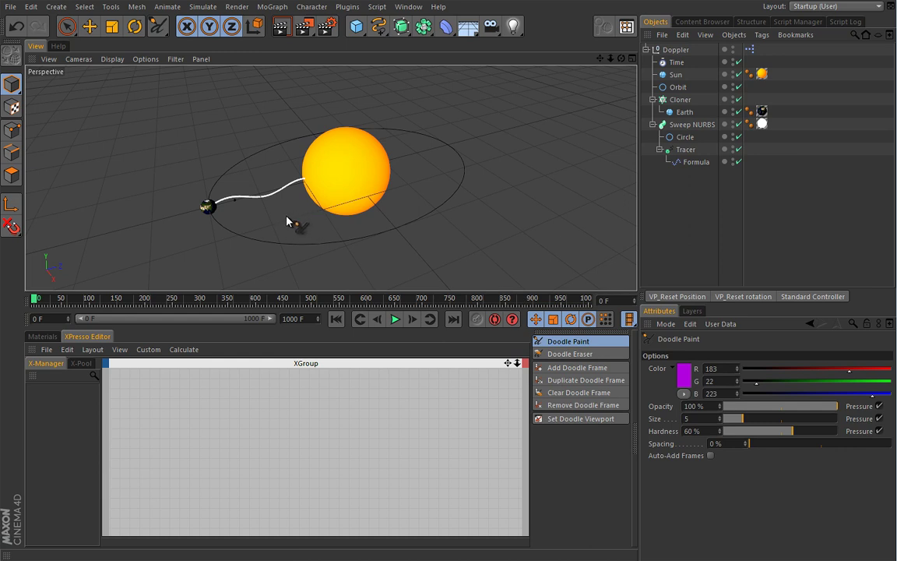
pyautogui.moveTo(221, 205)
pyautogui.mouseDown()
pyautogui.moveTo(204, 195)
pyautogui.moveTo(211, 198)
pyautogui.mouseUp()
pyautogui.moveTo(315, 178)
pyautogui.mouseDown()
pyautogui.moveTo(318, 167)
pyautogui.moveTo(374, 193)
pyautogui.moveTo(302, 200)
pyautogui.mouseUp()
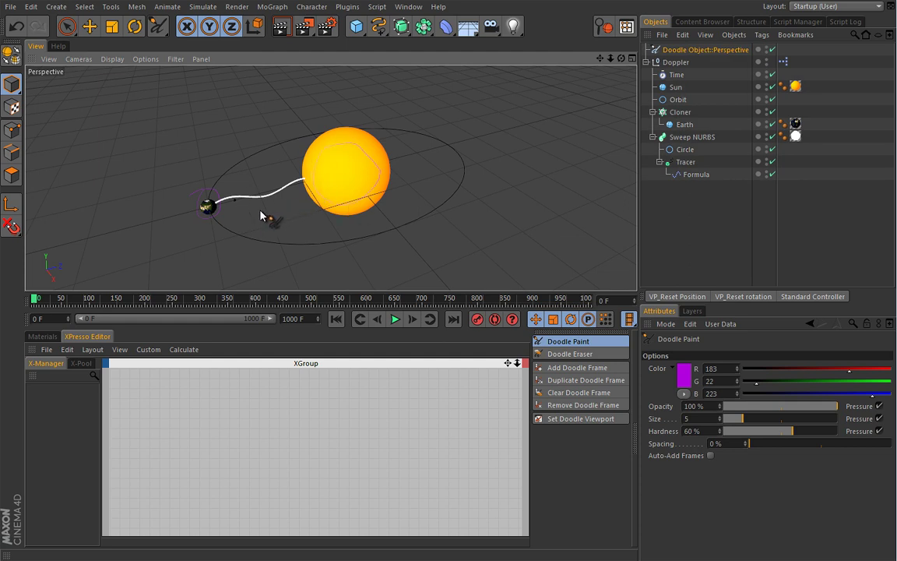
pyautogui.moveTo(263, 226)
pyautogui.mouseDown()
pyautogui.moveTo(379, 241)
pyautogui.moveTo(341, 238)
pyautogui.moveTo(393, 242)
pyautogui.mouseUp()
pyautogui.moveTo(407, 246); pyautogui.dragTo(452, 241)
pyautogui.moveTo(385, 257); pyautogui.dragTo(449, 256)
# Delete the doodle object from the scene and return to the Move tool.
pyautogui.click(692, 50)
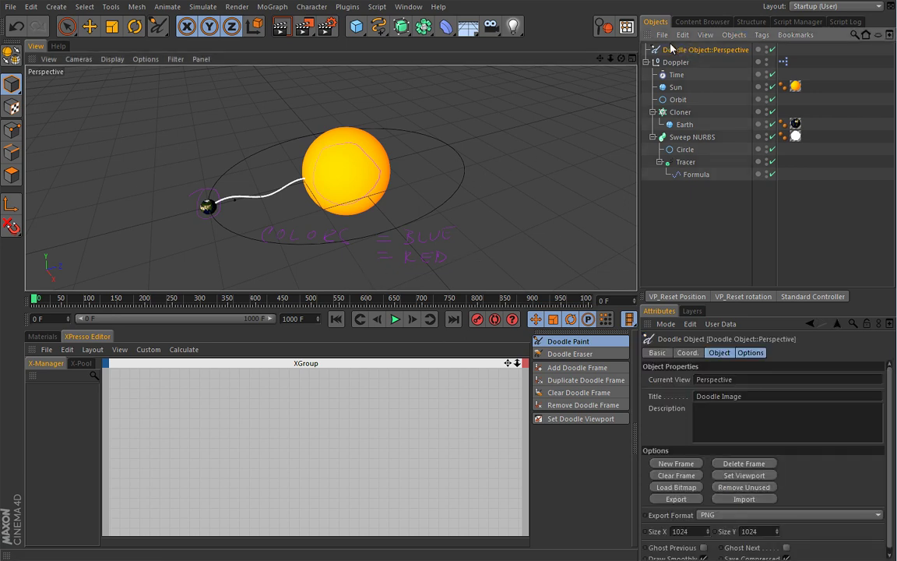
pyautogui.press('Delete')
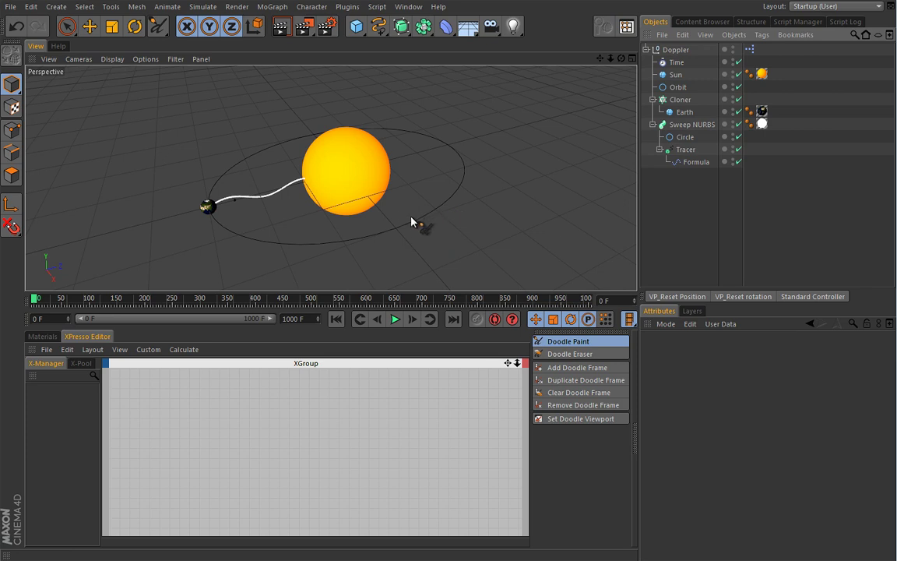
pyautogui.press('e')
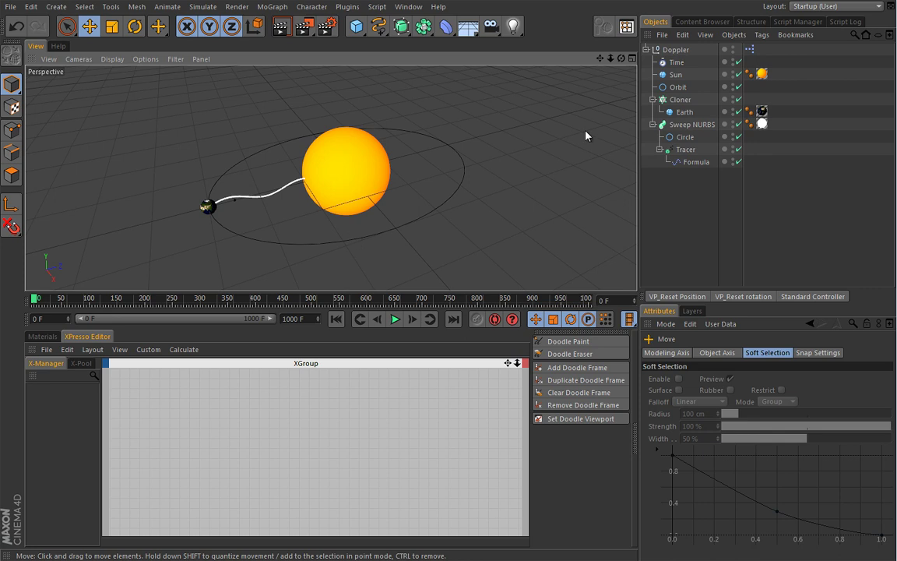
# Add Sun and Cloner nodes to the XPresso graph, give the Cloner node an Object output and space the nodes apart.
pyautogui.click(675, 75)
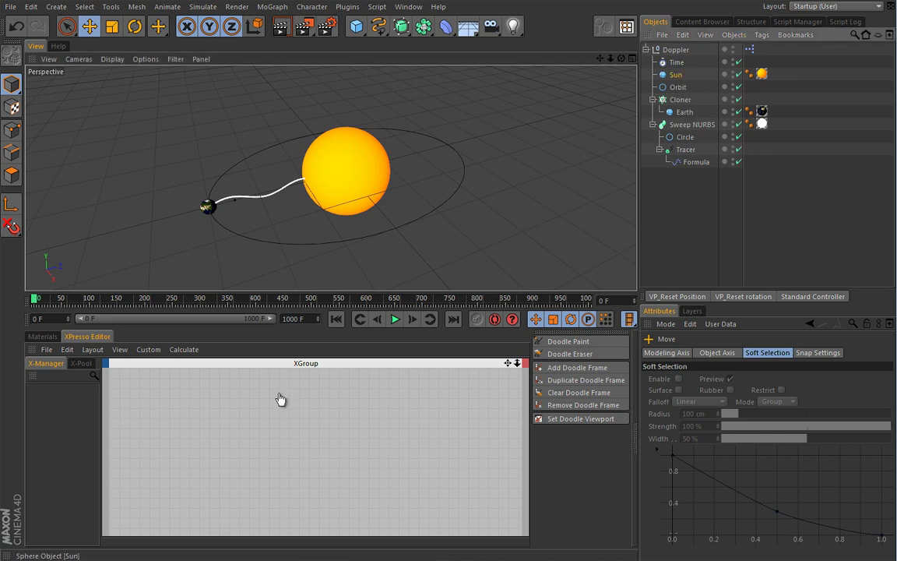
pyautogui.moveTo(280, 399); pyautogui.dragTo(279, 394)
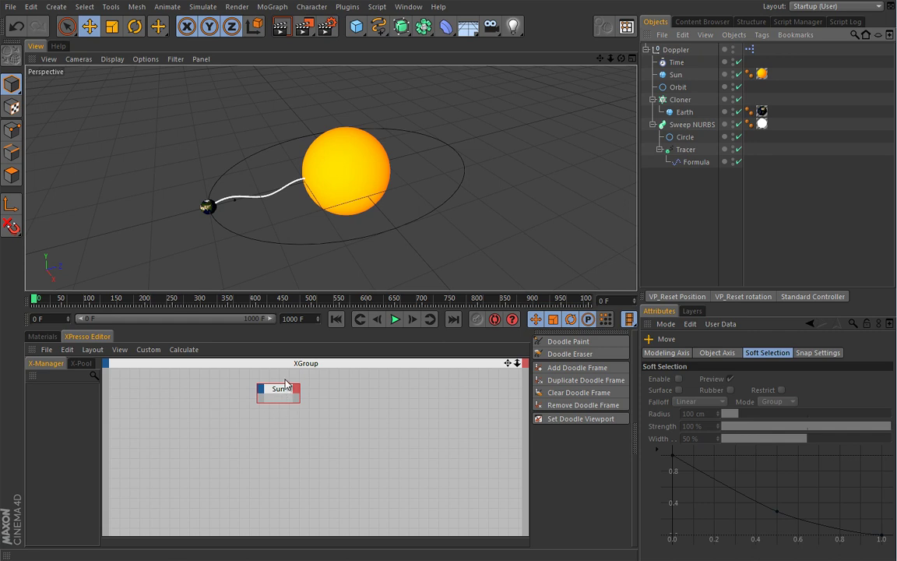
pyautogui.moveTo(670, 100); pyautogui.dragTo(176, 393)
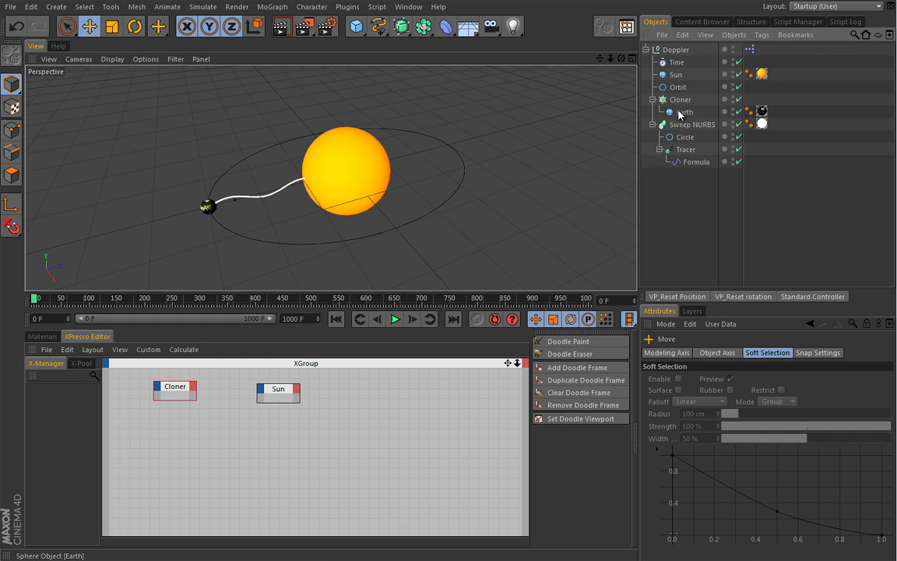
pyautogui.click(194, 390)
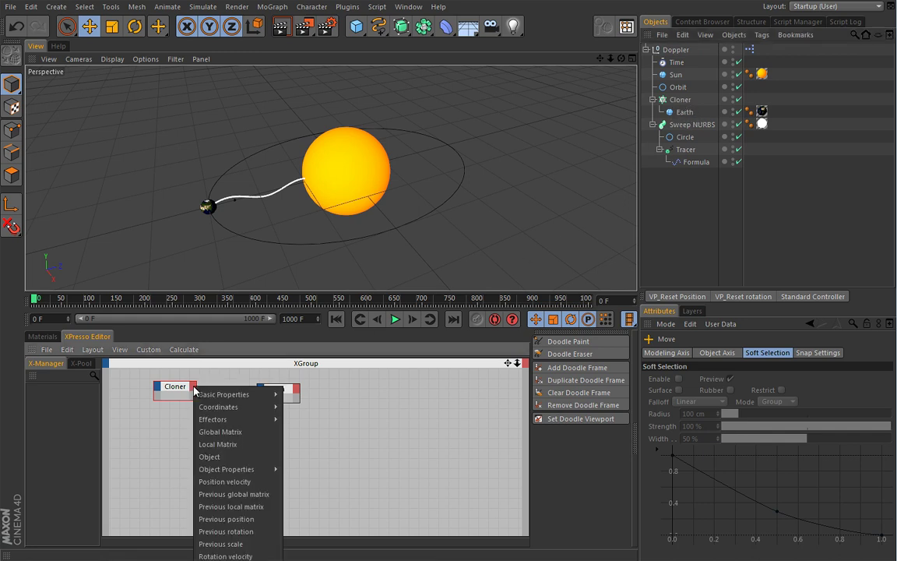
pyautogui.click(208, 456)
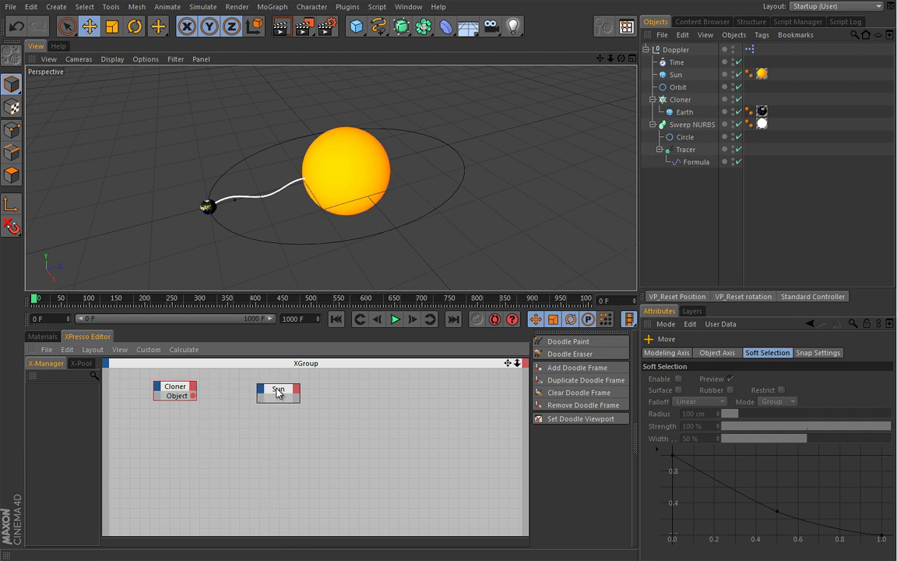
pyautogui.moveTo(268, 388); pyautogui.dragTo(319, 386)
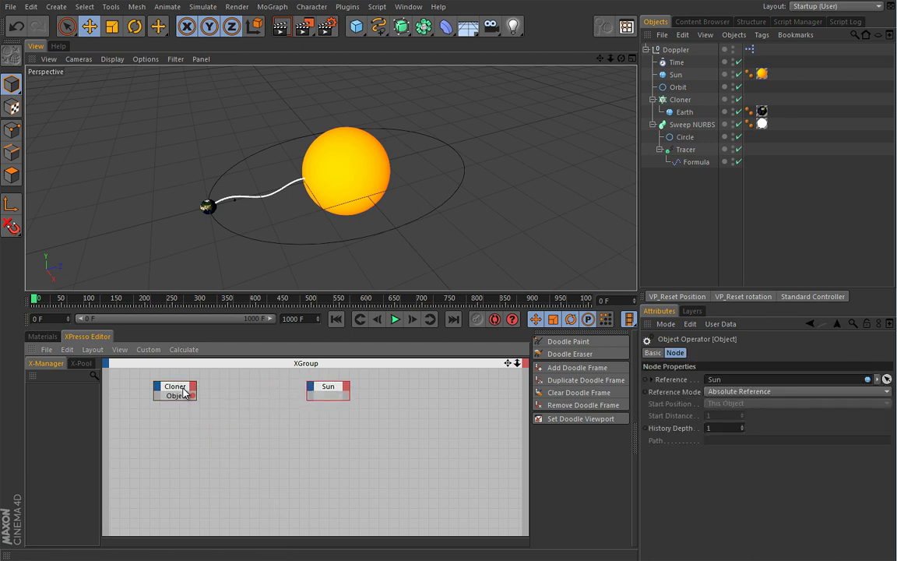
# Add a Motion Graphics Data node between the Cloner and Sun nodes and connect the Cloner's Object output to its Object input.
pyautogui.rightClick(226, 406)
pyautogui.moveTo(292, 411)
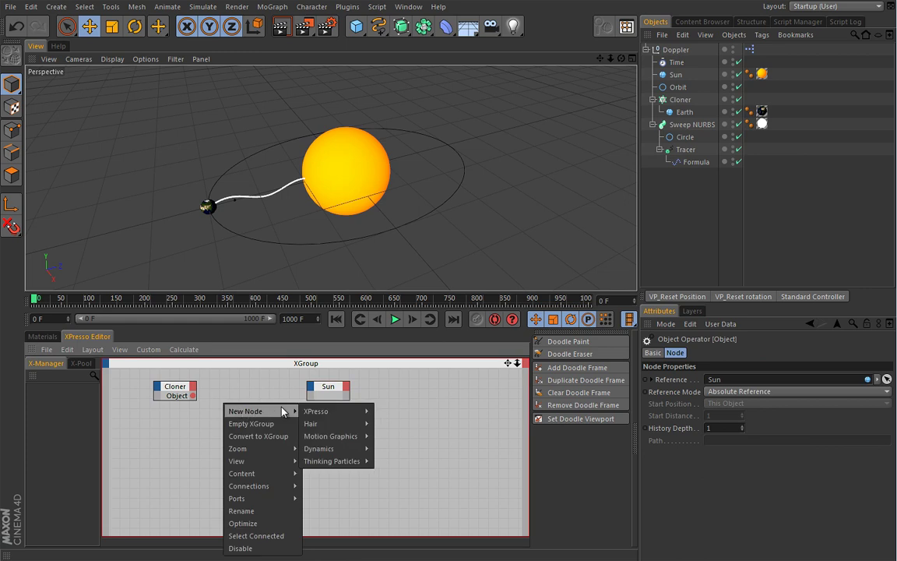
pyautogui.moveTo(343, 435)
pyautogui.click(392, 436)
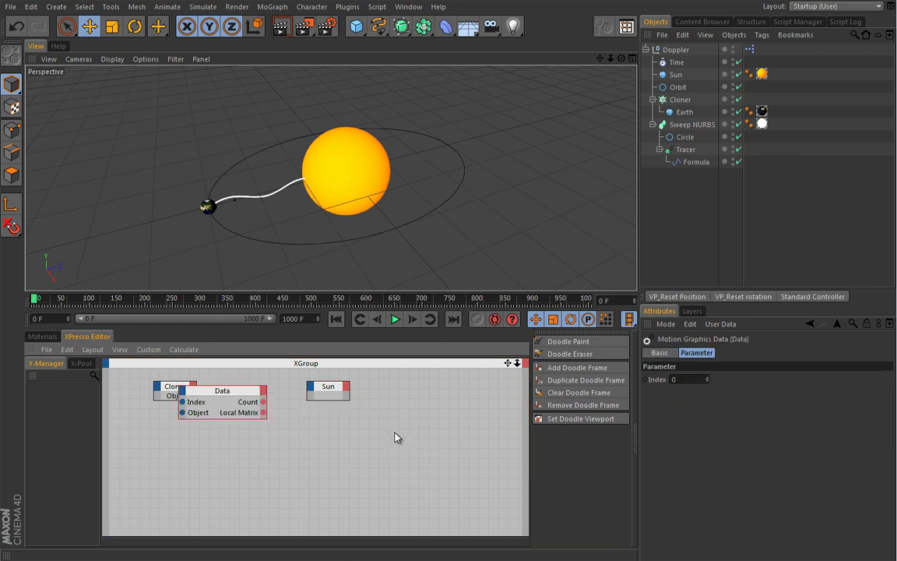
pyautogui.moveTo(236, 400); pyautogui.dragTo(272, 391)
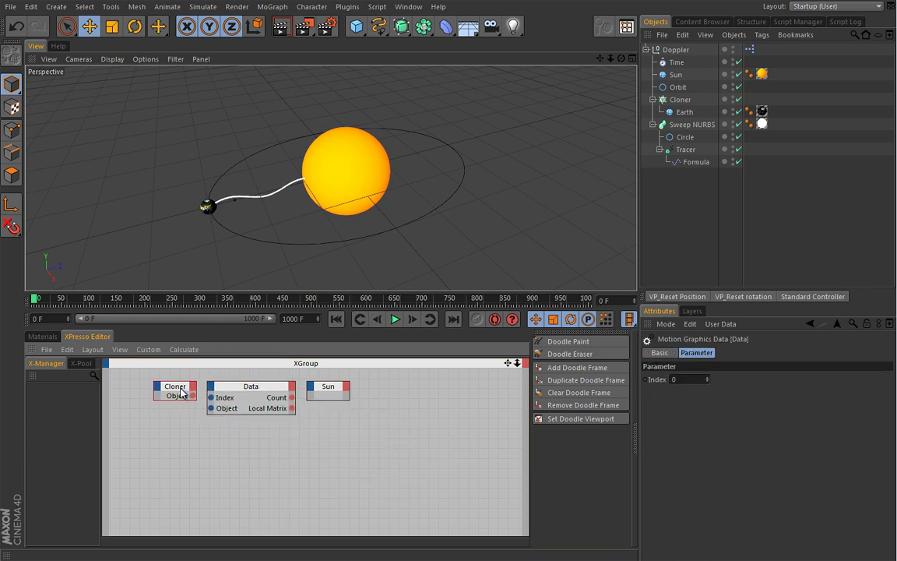
pyautogui.moveTo(177, 394); pyautogui.dragTo(155, 391)
pyautogui.moveTo(238, 390); pyautogui.dragTo(221, 389)
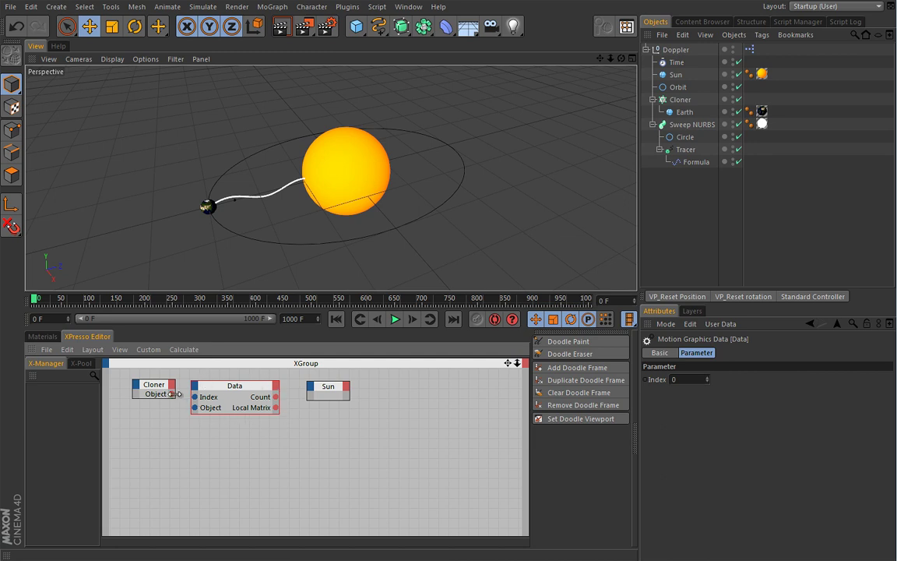
pyautogui.moveTo(173, 394); pyautogui.dragTo(194, 408)
# Add a Position output to the Data node and a Global Position output to the Sun node, placing the Sun node beneath the Data node.
pyautogui.click(276, 386)
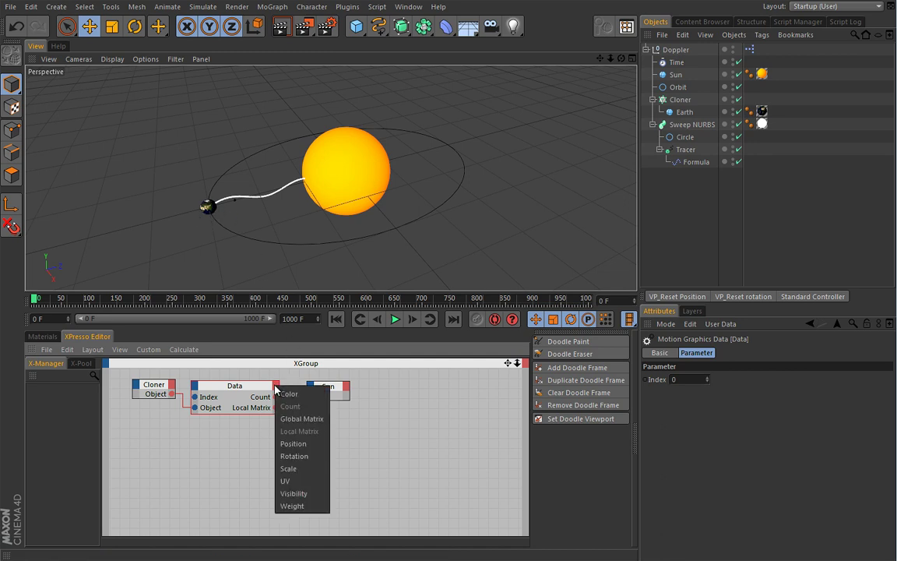
pyautogui.click(293, 443)
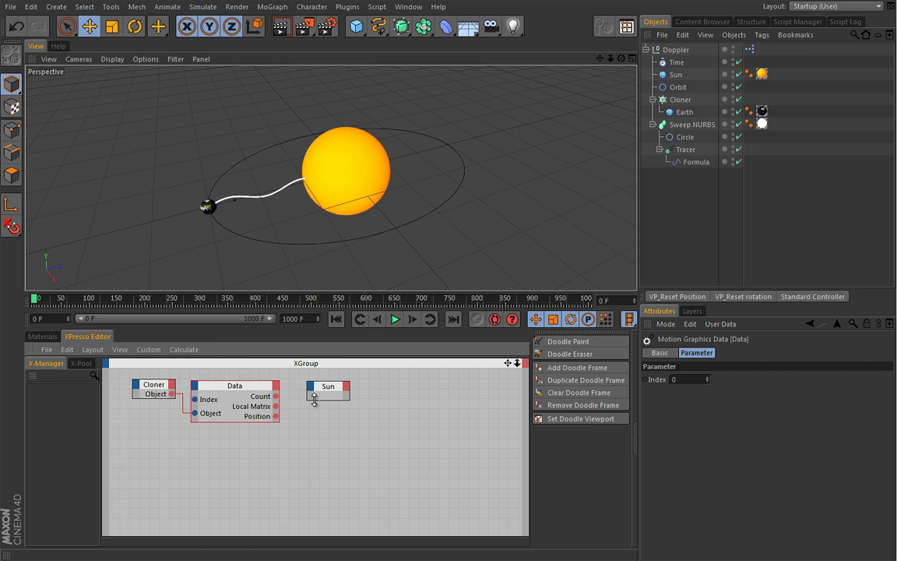
pyautogui.moveTo(337, 388); pyautogui.dragTo(271, 434)
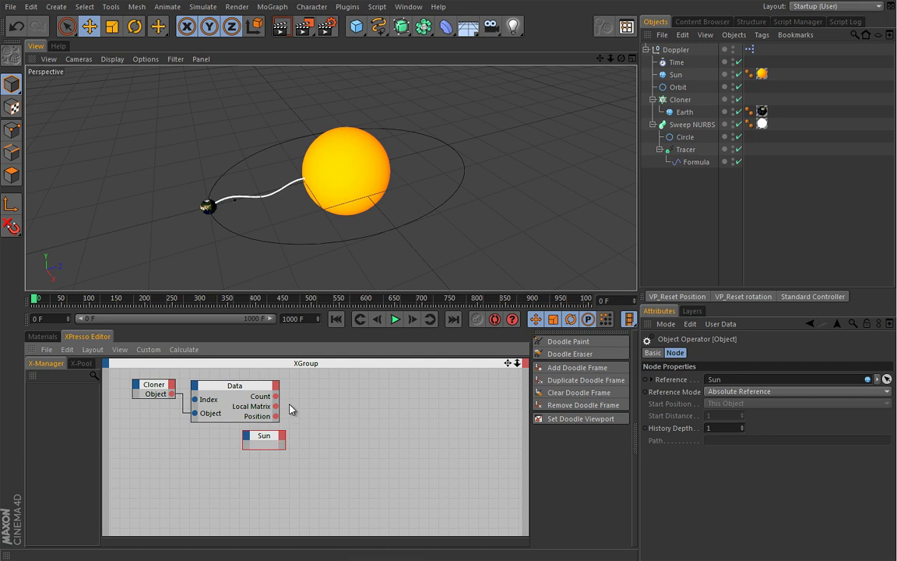
pyautogui.click(282, 438)
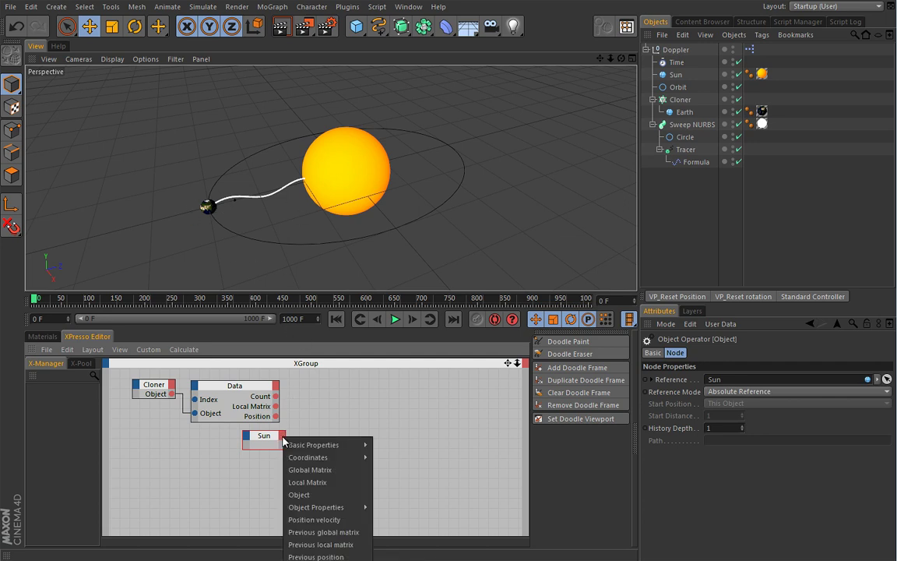
pyautogui.moveTo(290, 449)
pyautogui.moveTo(335, 458)
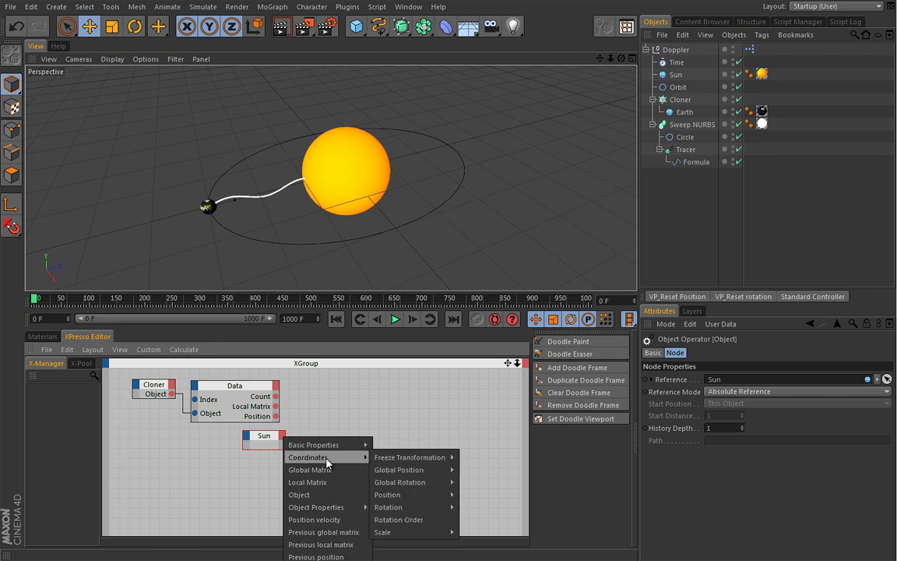
pyautogui.moveTo(397, 471)
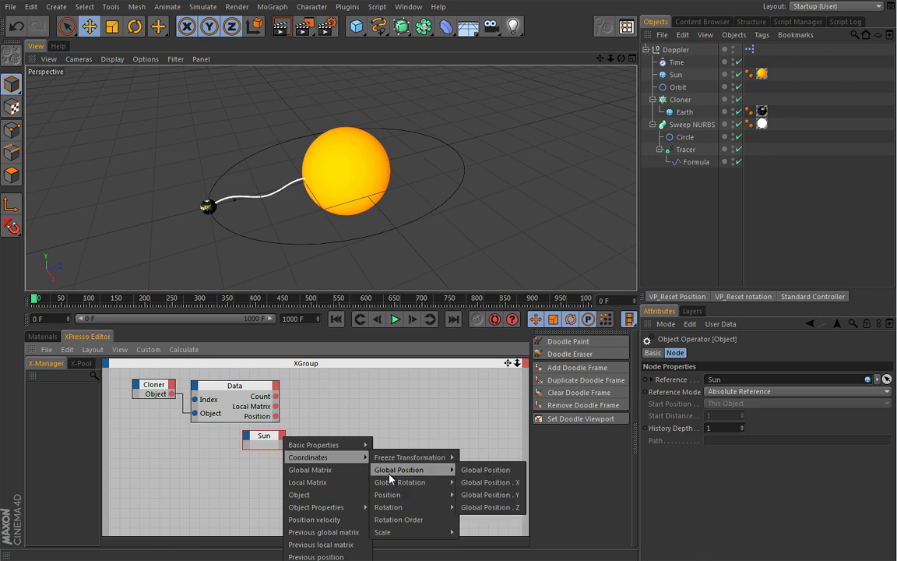
pyautogui.click(467, 471)
pyautogui.moveTo(269, 443); pyautogui.dragTo(194, 439)
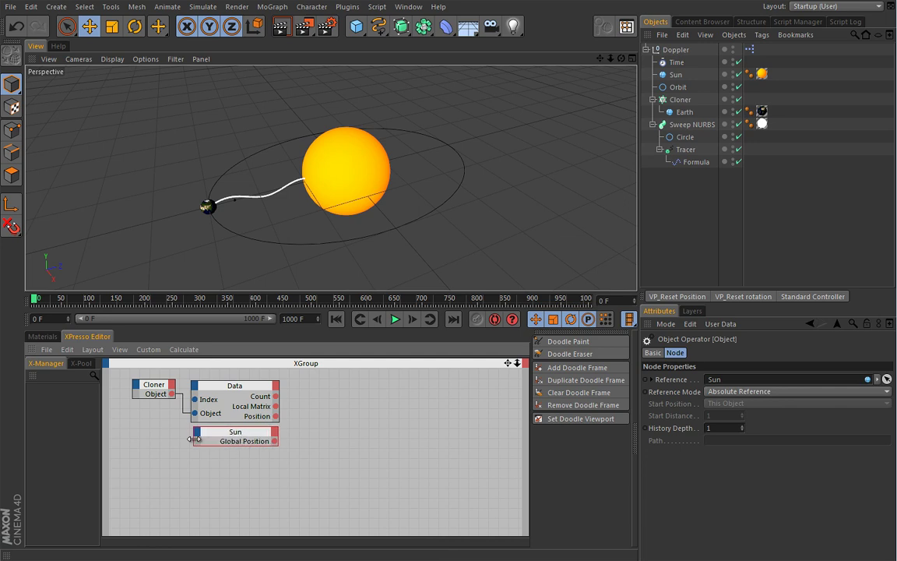
# Add a Distance node beside the Data node, connecting the Data Position to Input 1 and the Sun's Global Position to Input 2.
pyautogui.rightClick(324, 412)
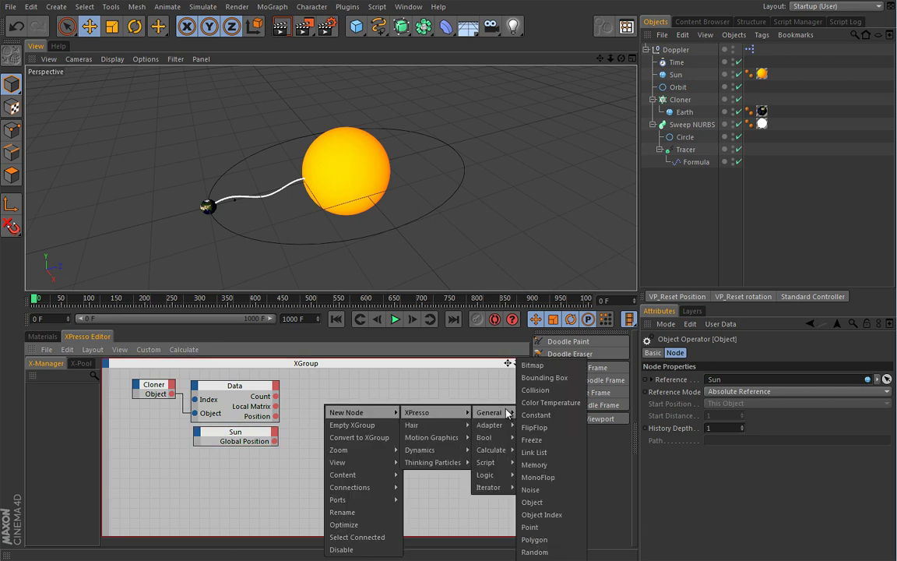
pyautogui.click(495, 407)
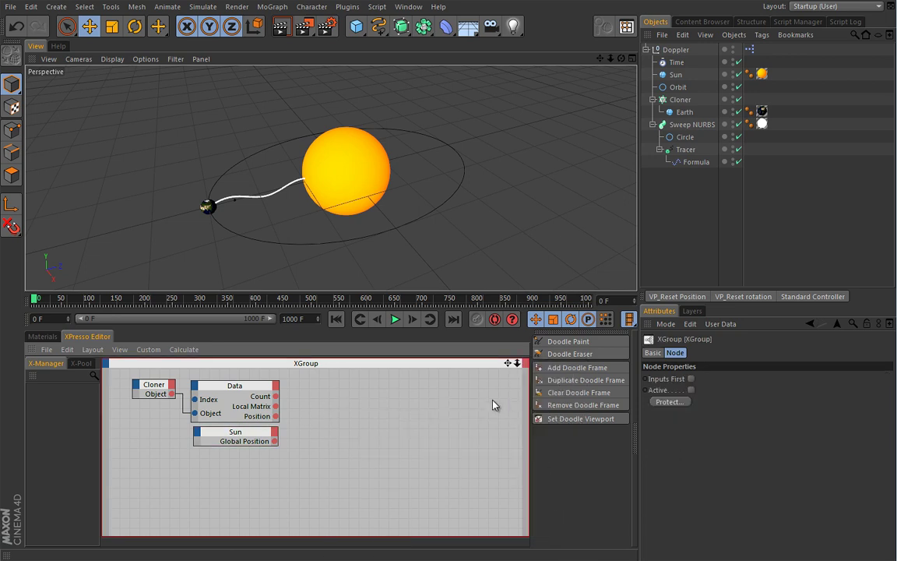
pyautogui.rightClick(303, 375)
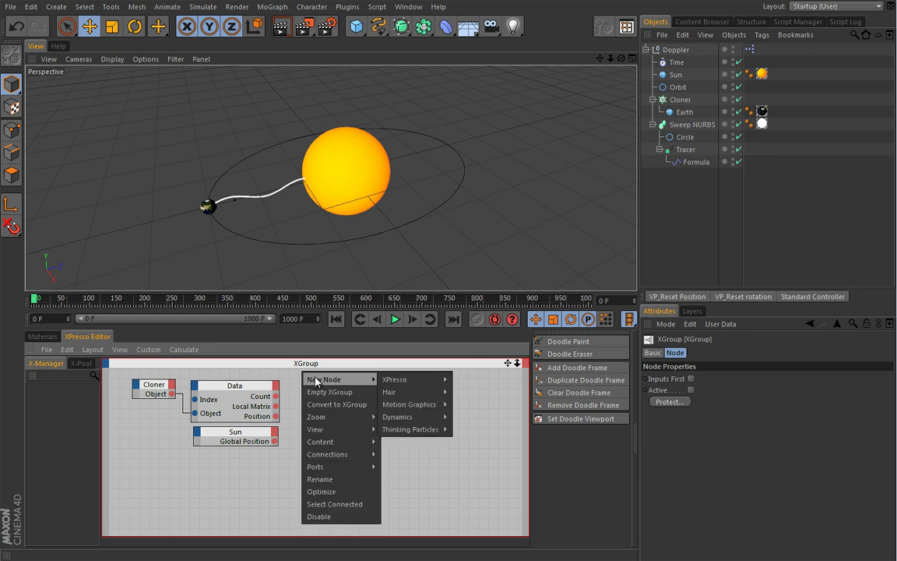
pyautogui.moveTo(466, 382)
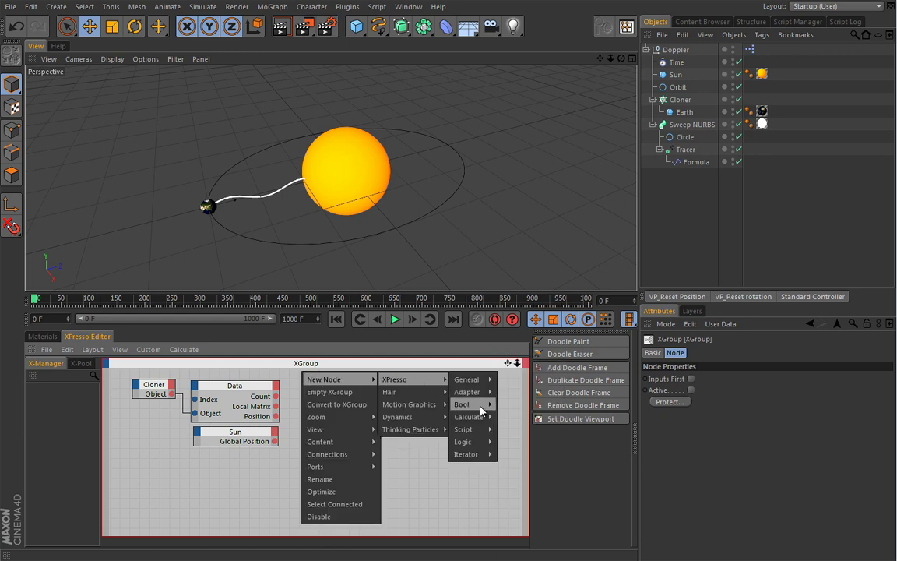
pyautogui.moveTo(470, 416)
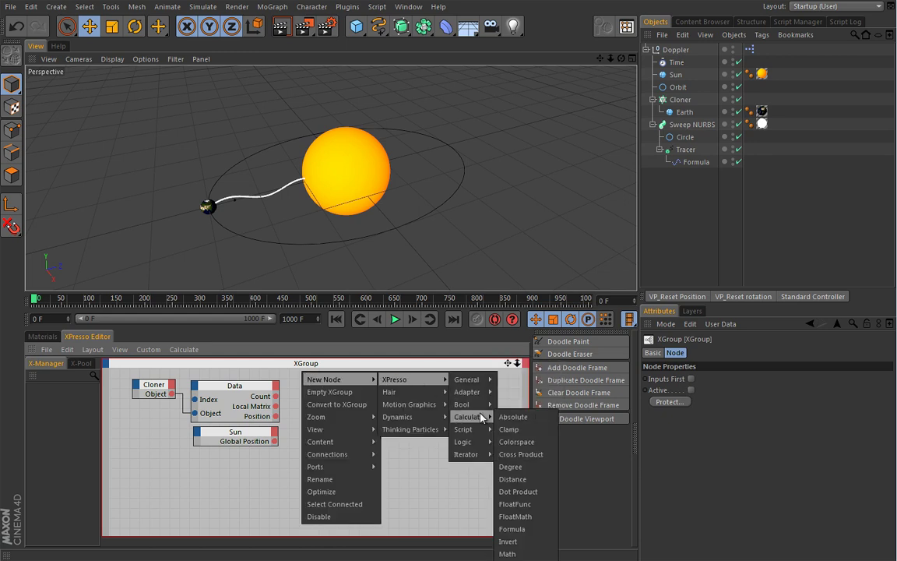
pyautogui.click(516, 481)
pyautogui.scroll(1, 351, 407)
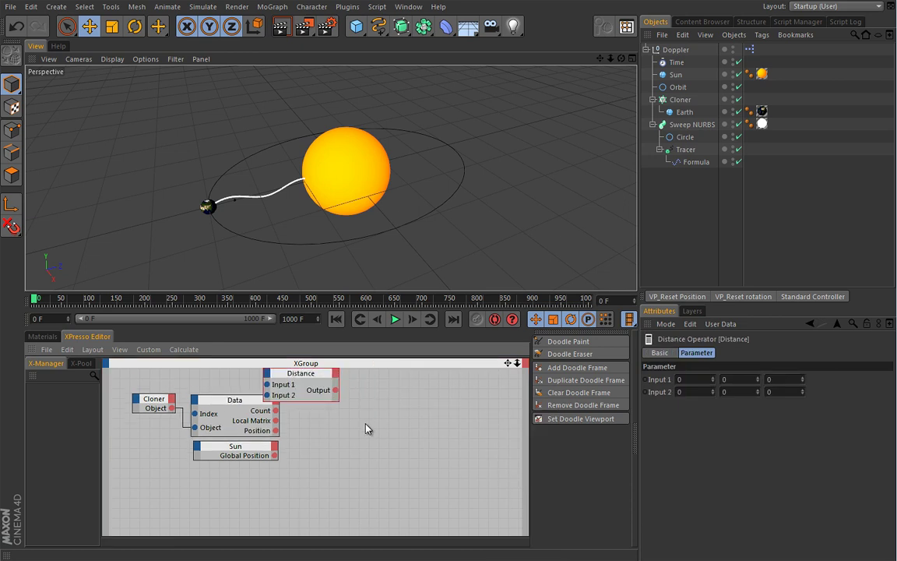
pyautogui.moveTo(315, 395); pyautogui.dragTo(339, 428)
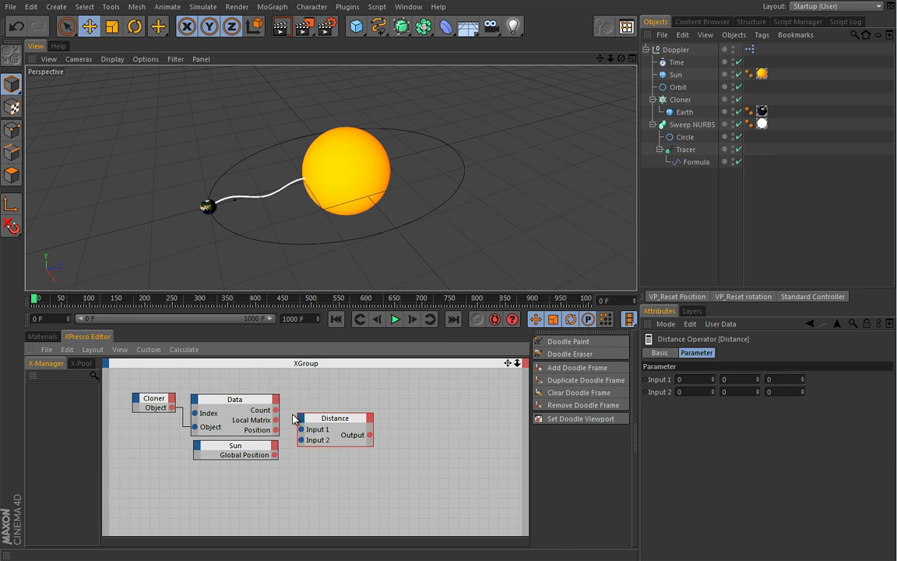
pyautogui.moveTo(275, 430); pyautogui.dragTo(302, 430)
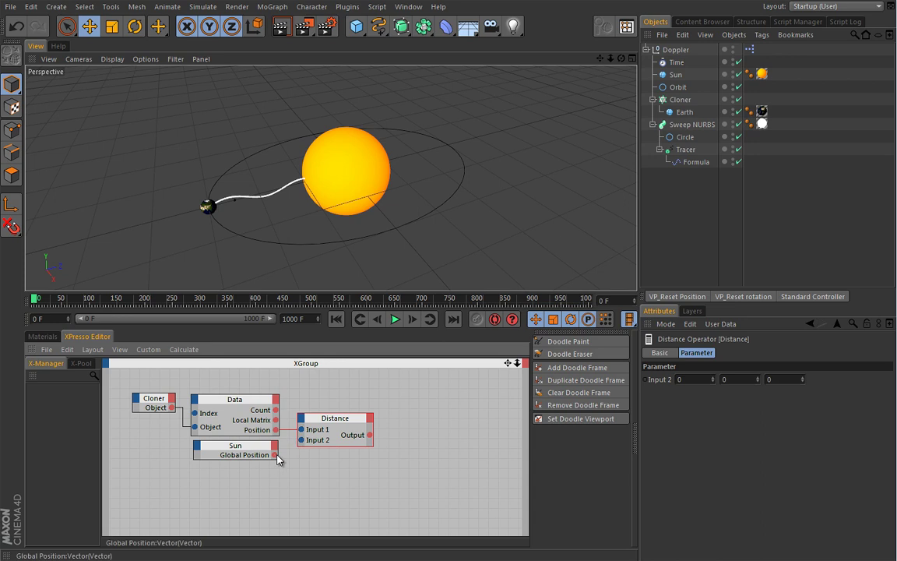
pyautogui.moveTo(303, 444); pyautogui.dragTo(301, 440)
# Add a Result node to the XPresso graph on the output side of the Distance node.
pyautogui.rightClick(421, 421)
pyautogui.moveTo(460, 426)
pyautogui.moveTo(519, 429)
pyautogui.moveTo(569, 428)
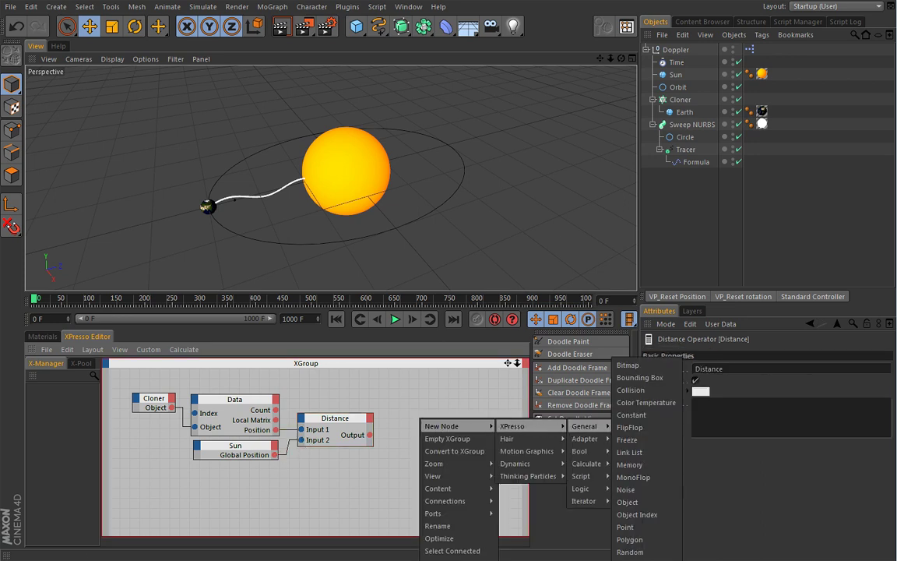
pyautogui.click(633, 544)
pyautogui.moveTo(422, 419); pyautogui.dragTo(421, 423)
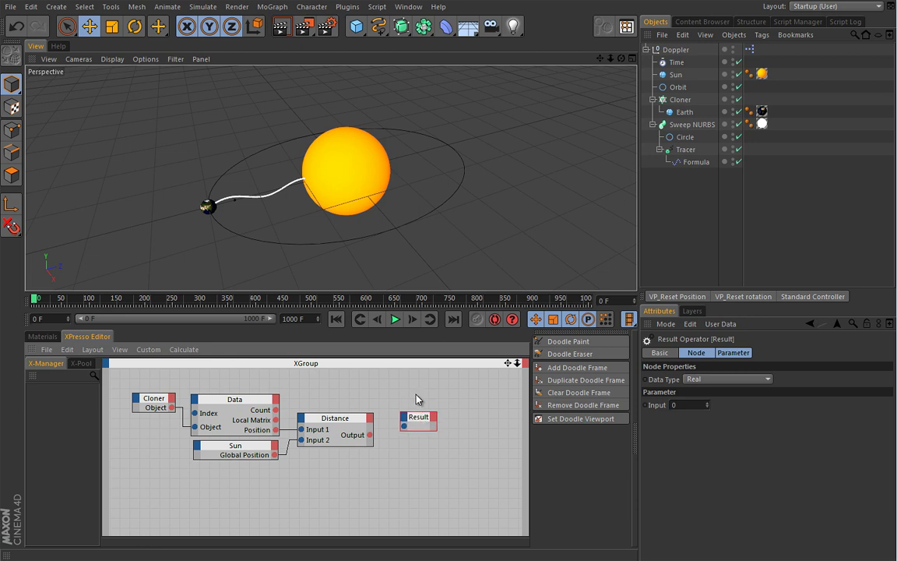
pyautogui.click(81, 364)
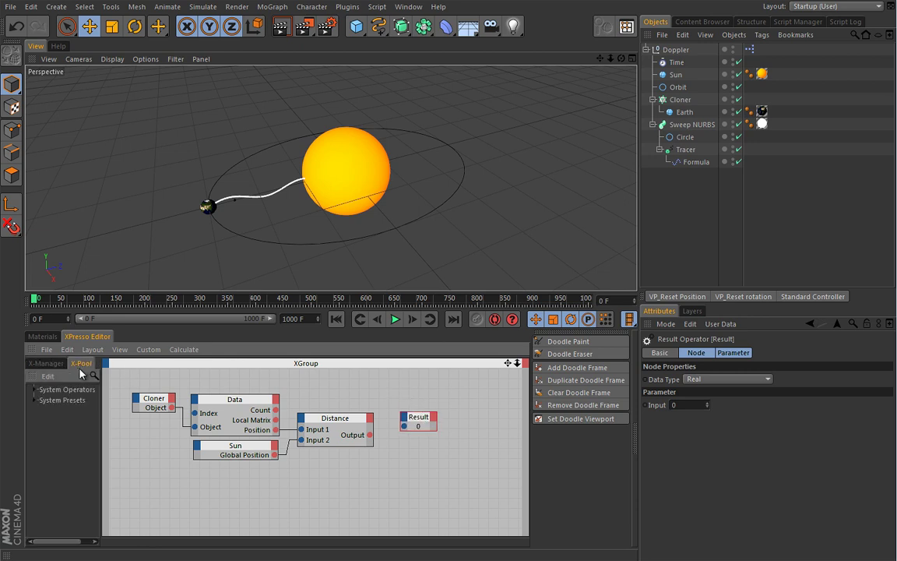
pyautogui.click(35, 400)
pyautogui.click(36, 394)
pyautogui.click(35, 453)
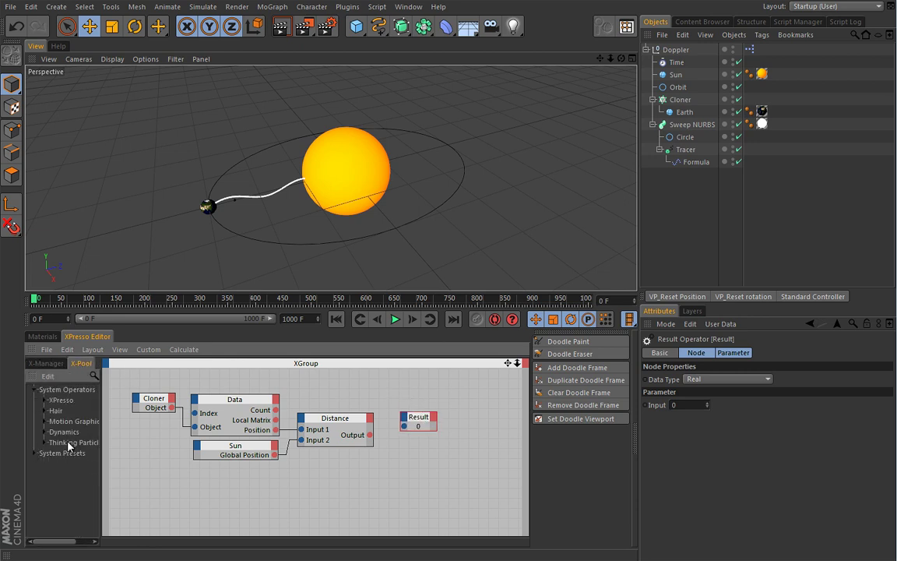
pyautogui.click(55, 366)
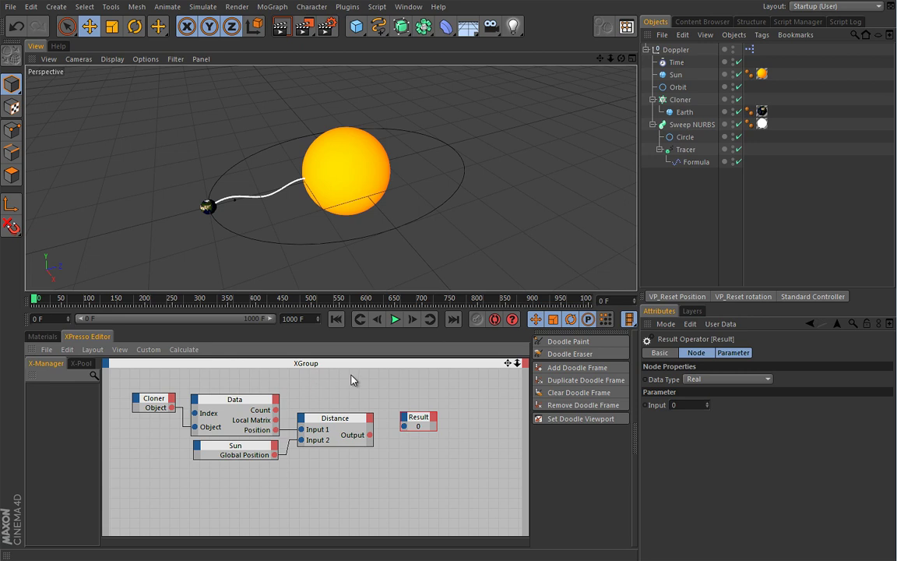
# Connect the Distance node's Output to the Result node and play the animation to check the distance, returning to frame 0.
pyautogui.moveTo(404, 430); pyautogui.dragTo(404, 426)
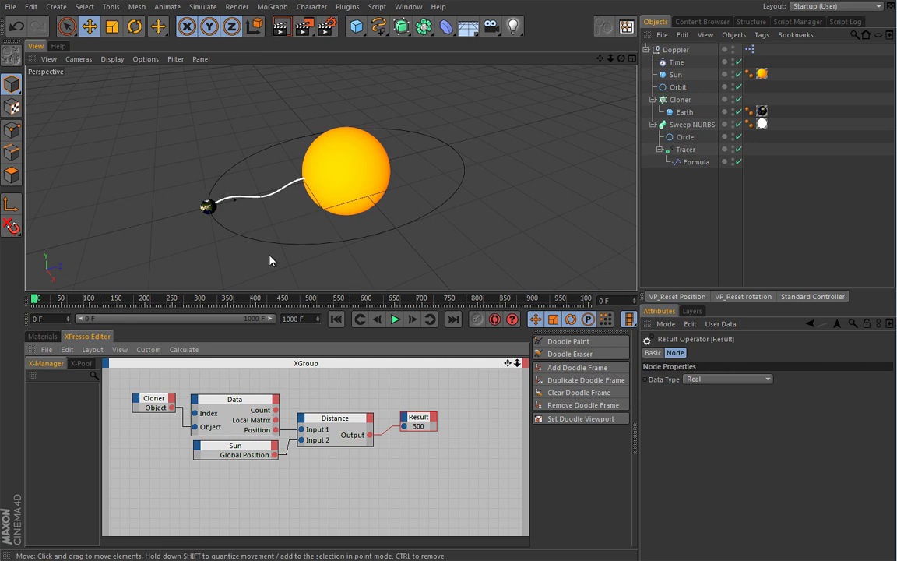
pyautogui.click(184, 349)
pyautogui.click(199, 379)
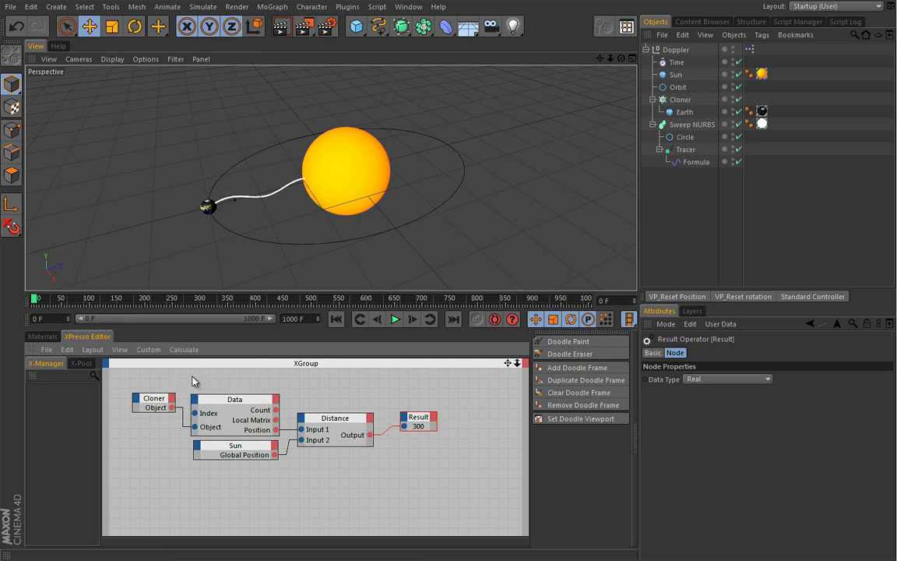
pyautogui.click(395, 318)
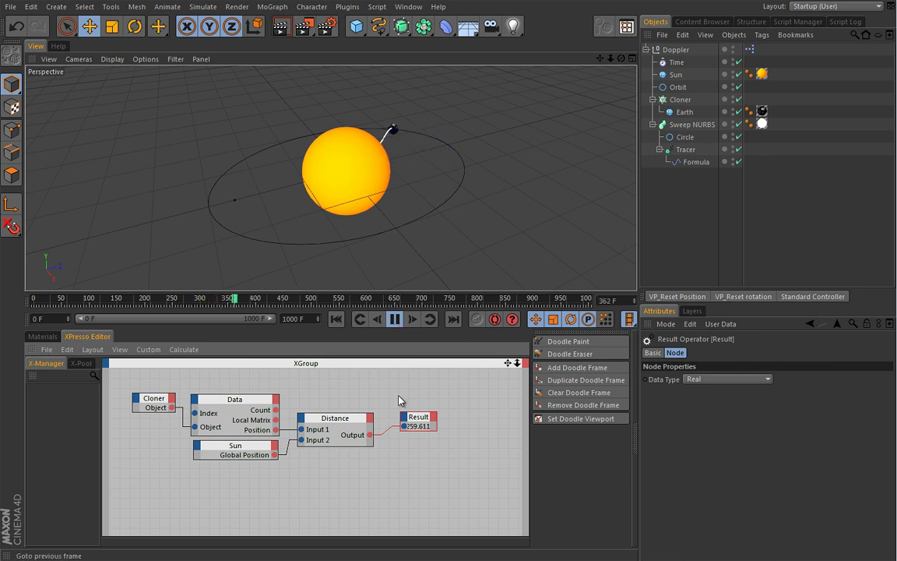
pyautogui.click(341, 321)
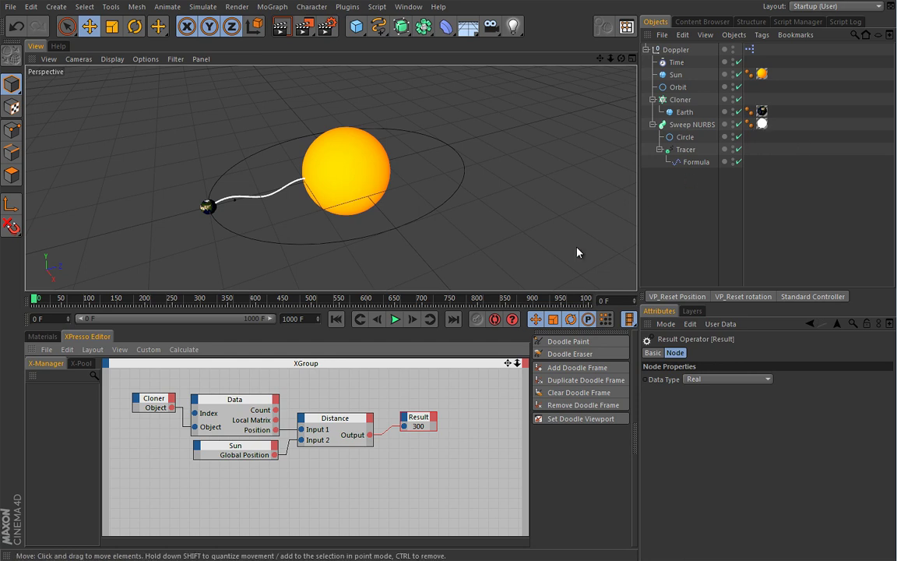
# Add the Doppler material to the XPresso graph as a node beneath the Result node.
pyautogui.click(48, 336)
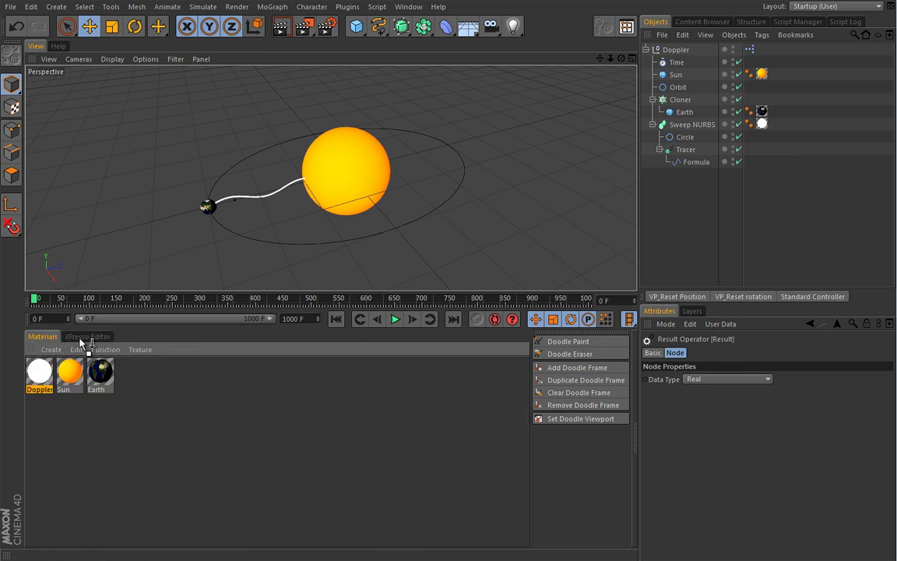
pyautogui.click(86, 337)
pyautogui.moveTo(88, 340); pyautogui.dragTo(436, 461)
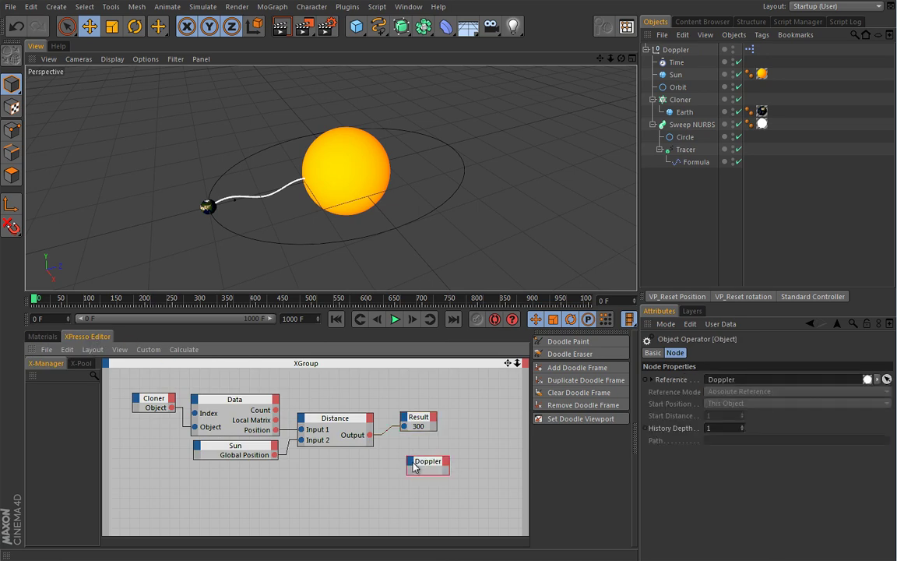
# Inspect the Doppler material's Luminance channel and return to the XPresso graph.
pyautogui.click(42, 336)
pyautogui.click(40, 374)
pyautogui.doubleClick(45, 384)
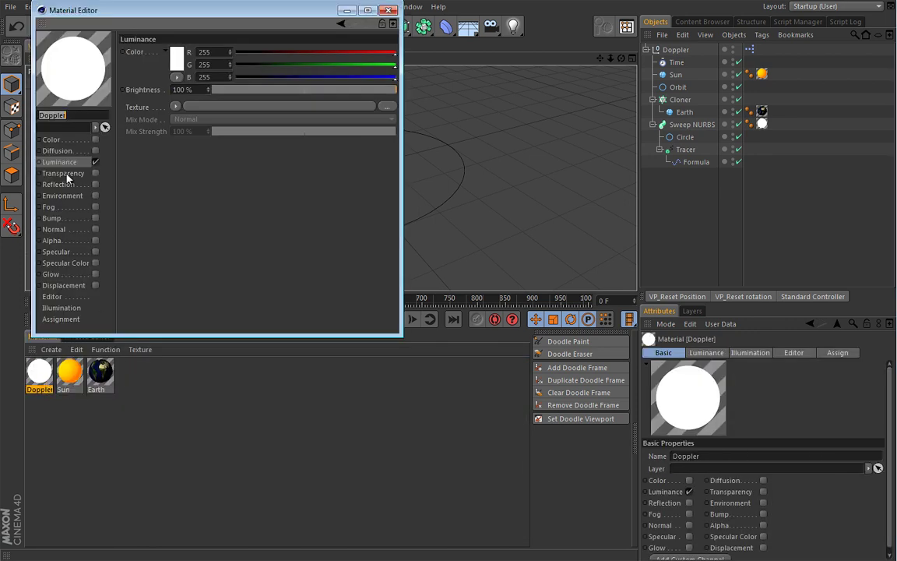
pyautogui.click(388, 10)
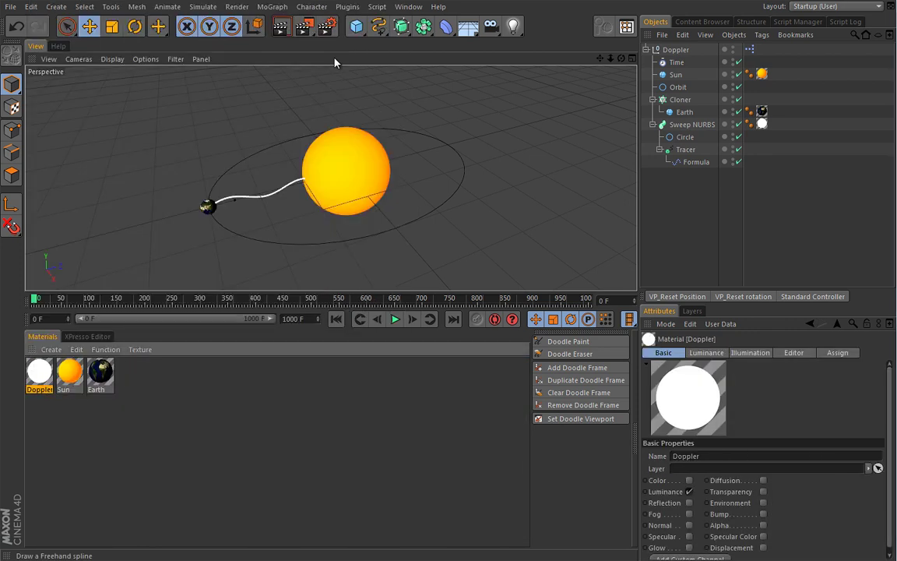
pyautogui.click(87, 337)
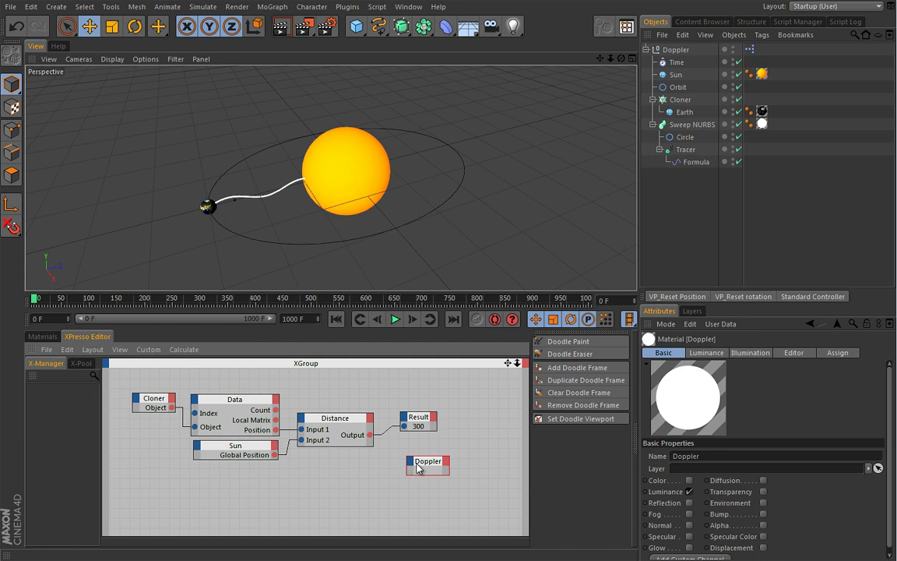
# Add a Luminance Color input to the Doppler material node and place the node well below the Result node.
pyautogui.moveTo(413, 470); pyautogui.dragTo(391, 384)
pyautogui.click(390, 379)
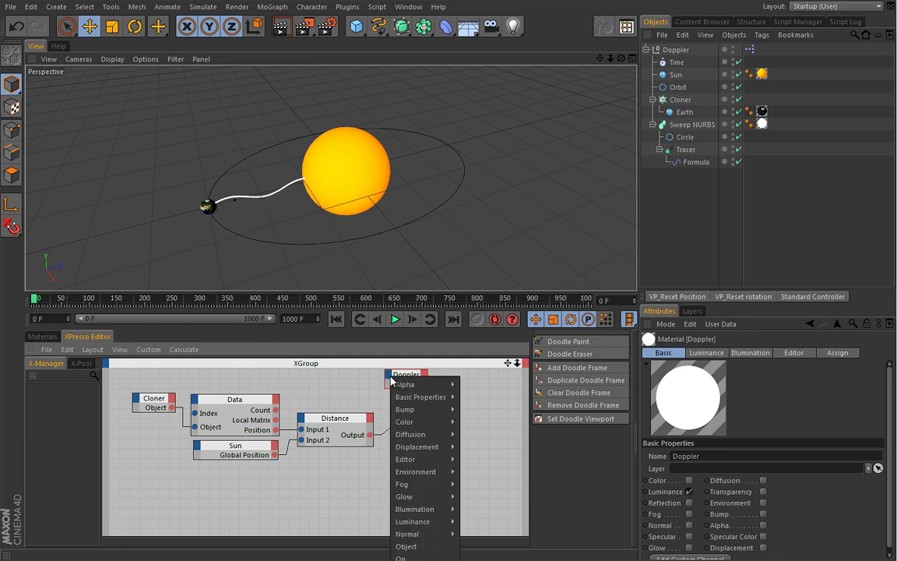
pyautogui.moveTo(423, 528)
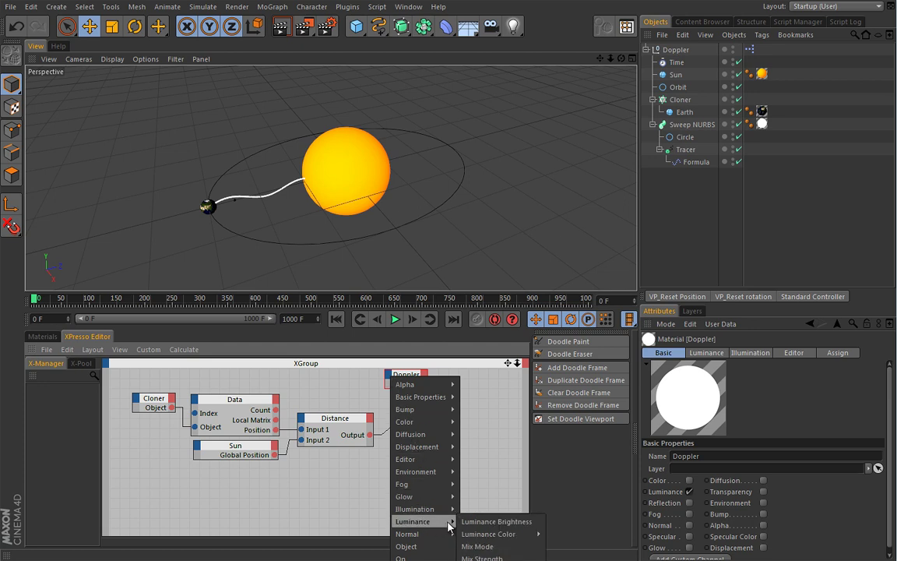
pyautogui.moveTo(488, 534)
pyautogui.click(574, 534)
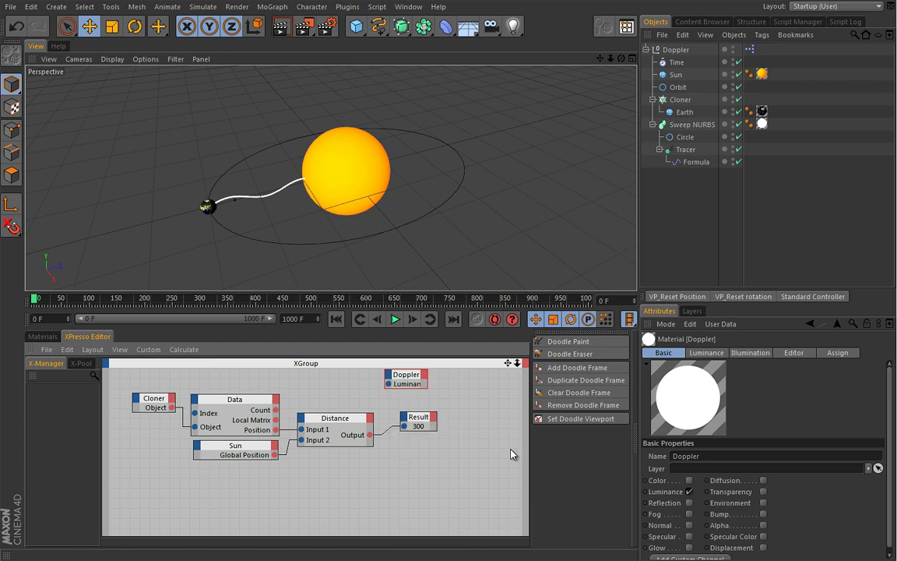
pyautogui.moveTo(408, 380); pyautogui.dragTo(489, 503)
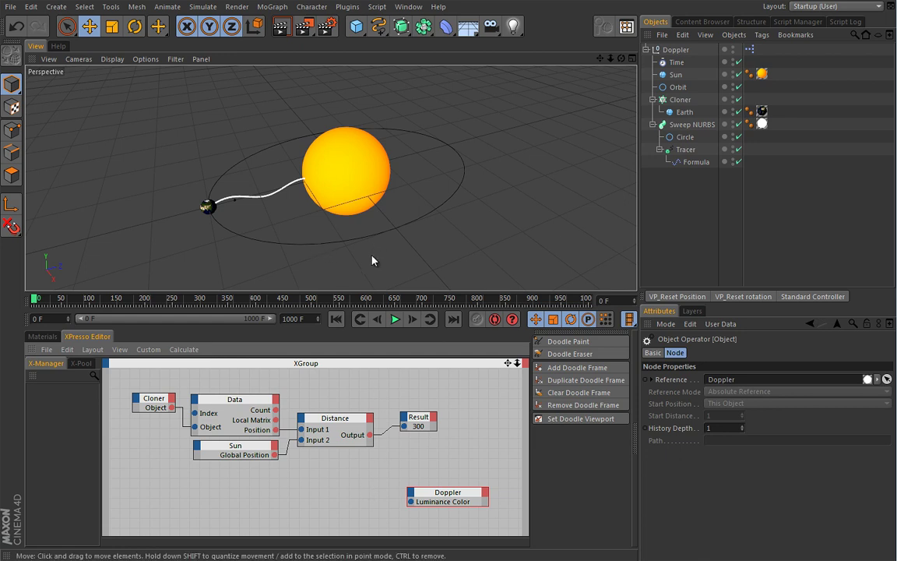
# Add a Constant node to the XPresso graph and place it beneath the Distance node.
pyautogui.rightClick(321, 467)
pyautogui.moveTo(343, 474)
pyautogui.moveTo(413, 474)
pyautogui.moveTo(484, 474)
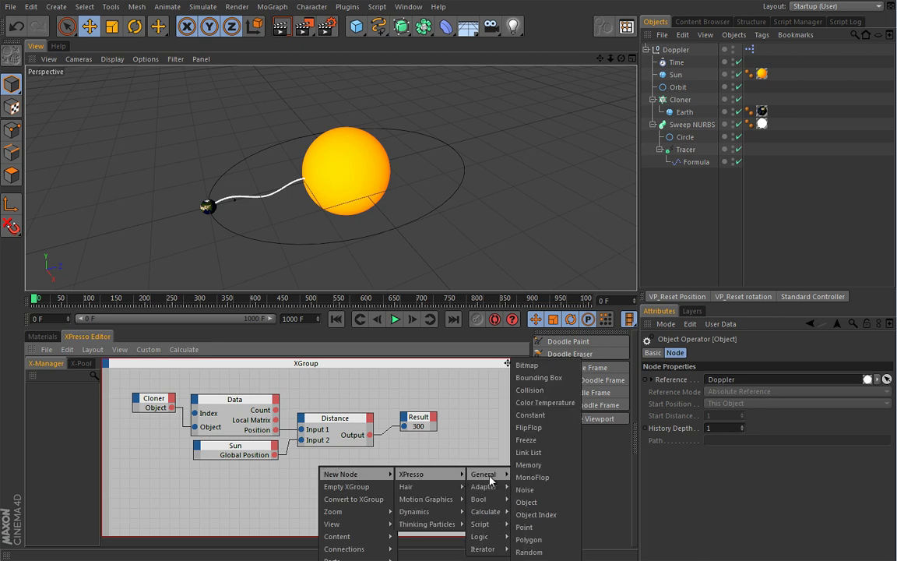
pyautogui.click(531, 414)
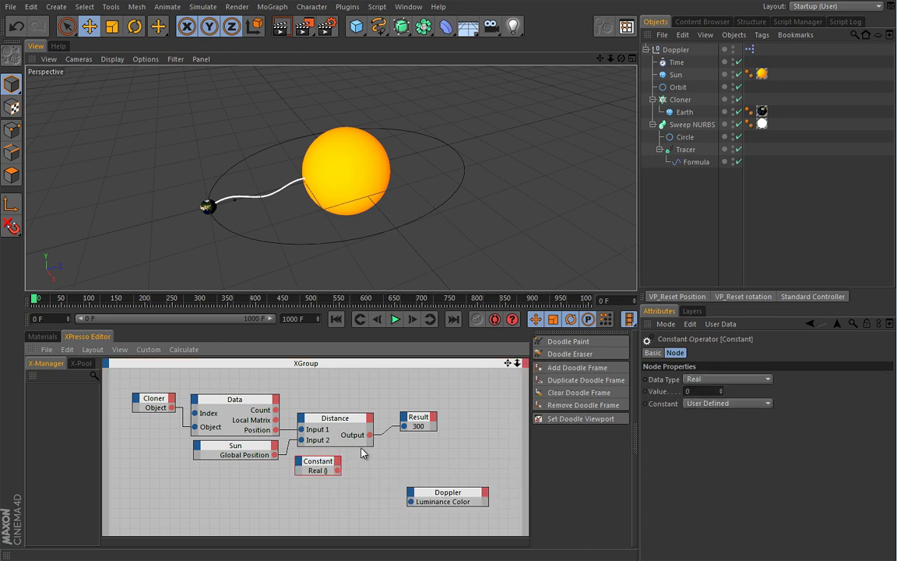
pyautogui.moveTo(331, 462); pyautogui.dragTo(356, 467)
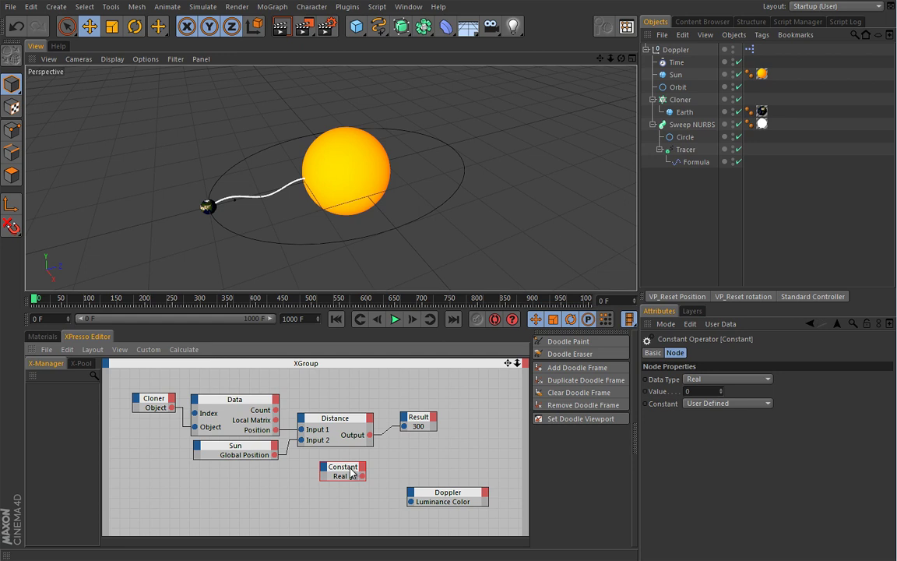
# Set the Constant node's data type to Color and its value to red (RGB 255, 0, 46).
pyautogui.click(727, 379)
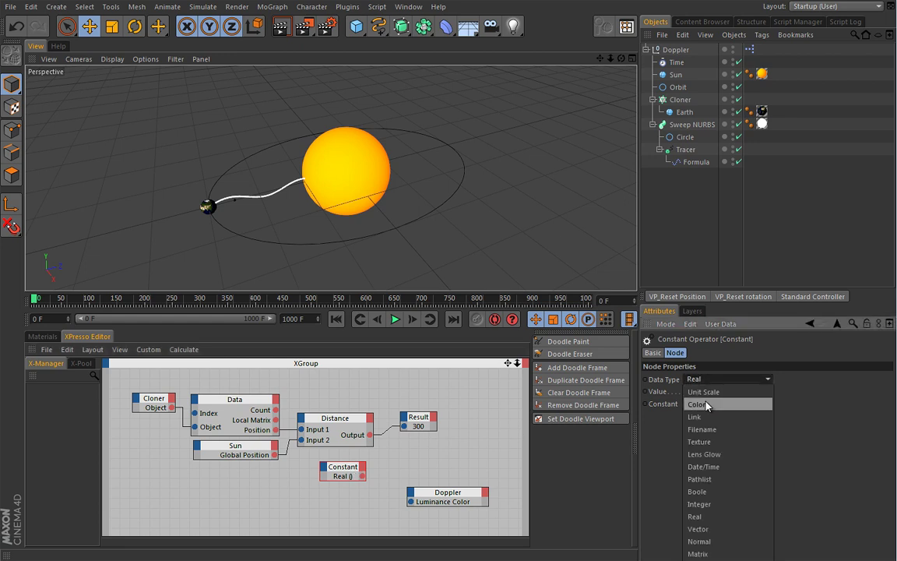
pyautogui.click(706, 406)
pyautogui.click(693, 391)
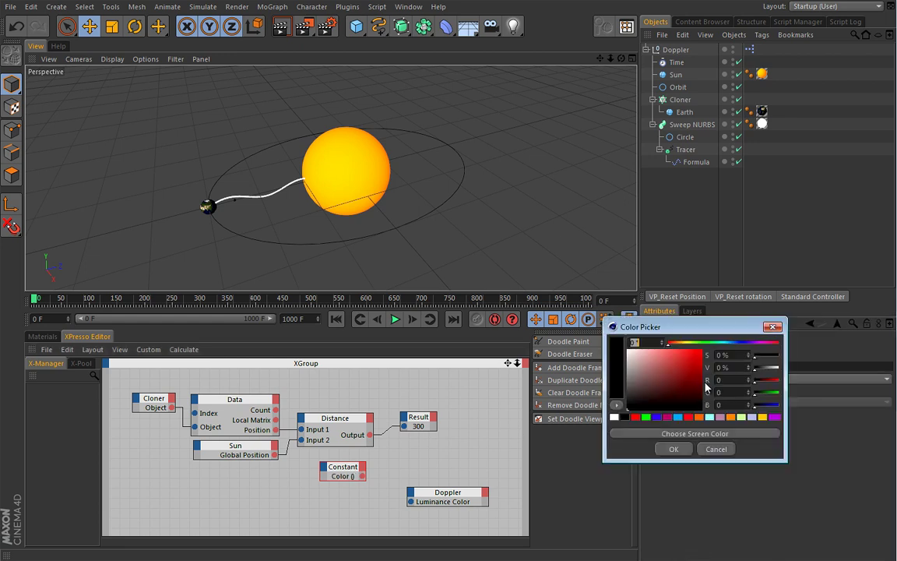
pyautogui.click(674, 450)
# Duplicate the red Constant node beneath the original with a light blue value, and move both nodes farther from the Doppler node.
pyautogui.keyDown('ctrl'); pyautogui.moveTo(347, 468); pyautogui.dragTo(351, 494); pyautogui.keyUp('ctrl')
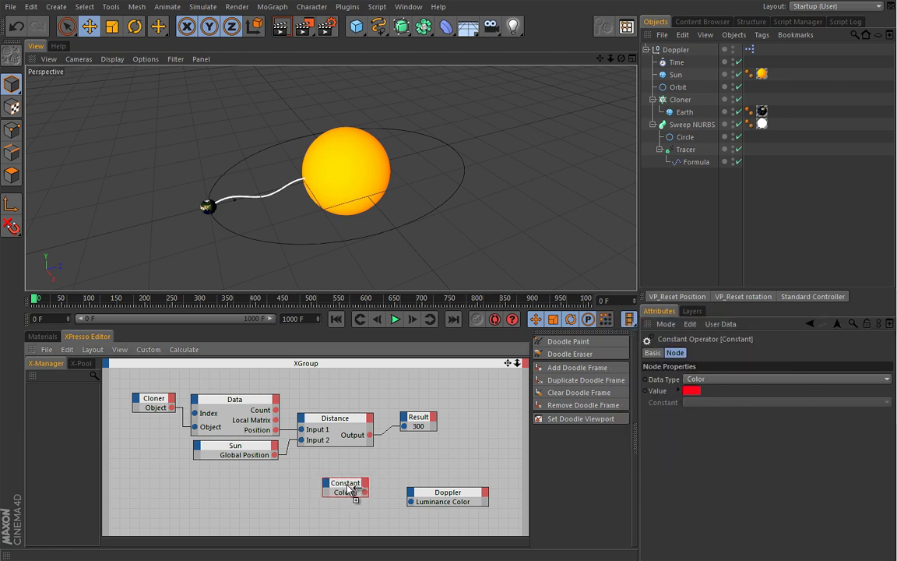
pyautogui.click(693, 390)
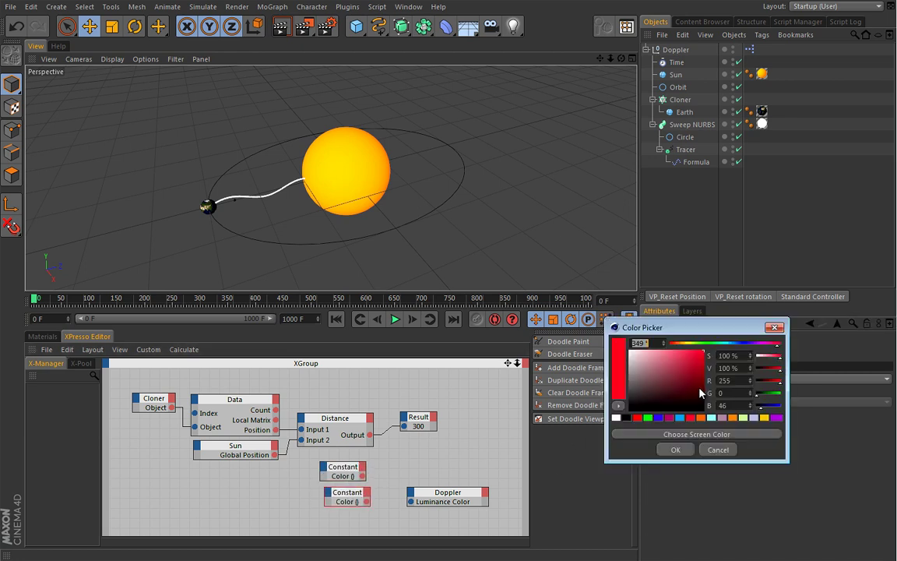
pyautogui.click(680, 418)
pyautogui.click(674, 449)
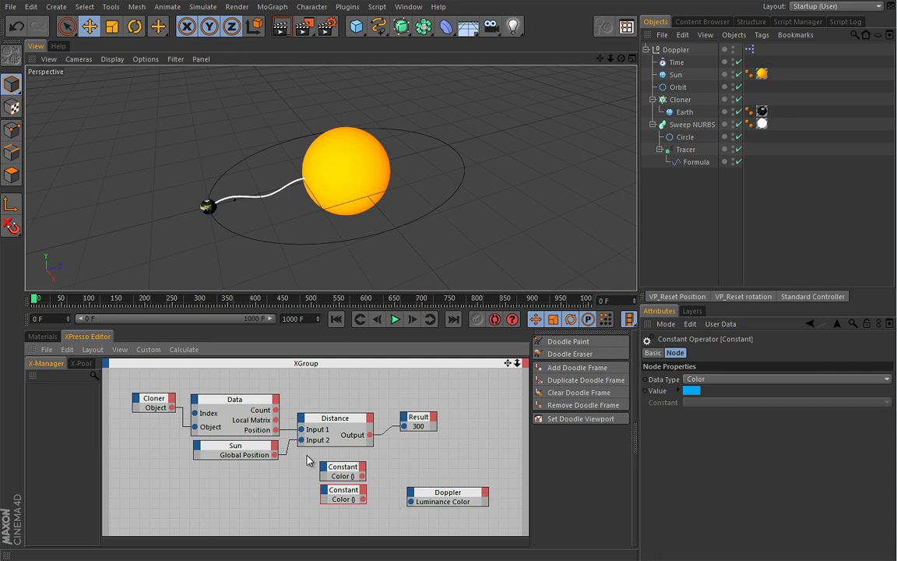
pyautogui.moveTo(315, 463); pyautogui.dragTo(372, 522)
pyautogui.moveTo(355, 477); pyautogui.dragTo(317, 481)
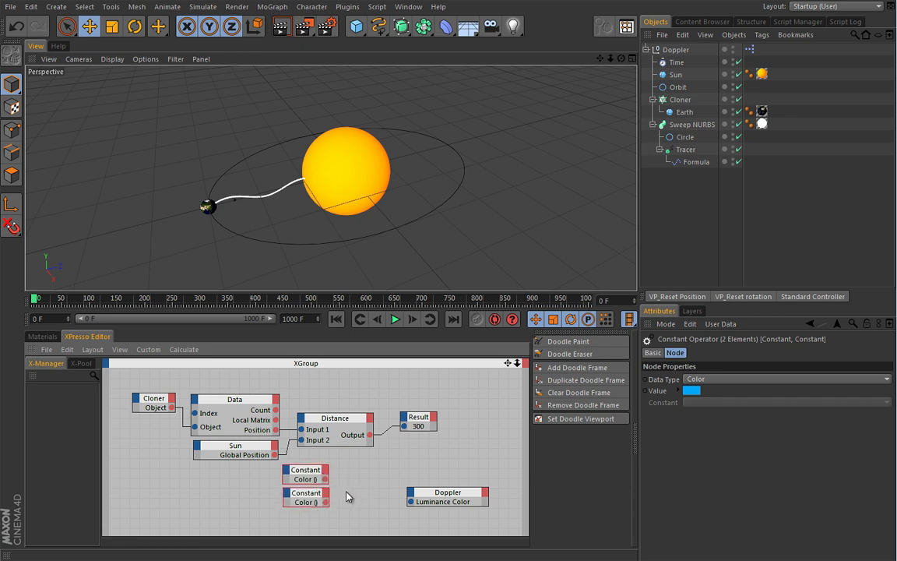
# Add a Mix node to the XPresso graph and place it between the two Constant nodes and the Doppler node.
pyautogui.click(110, 379)
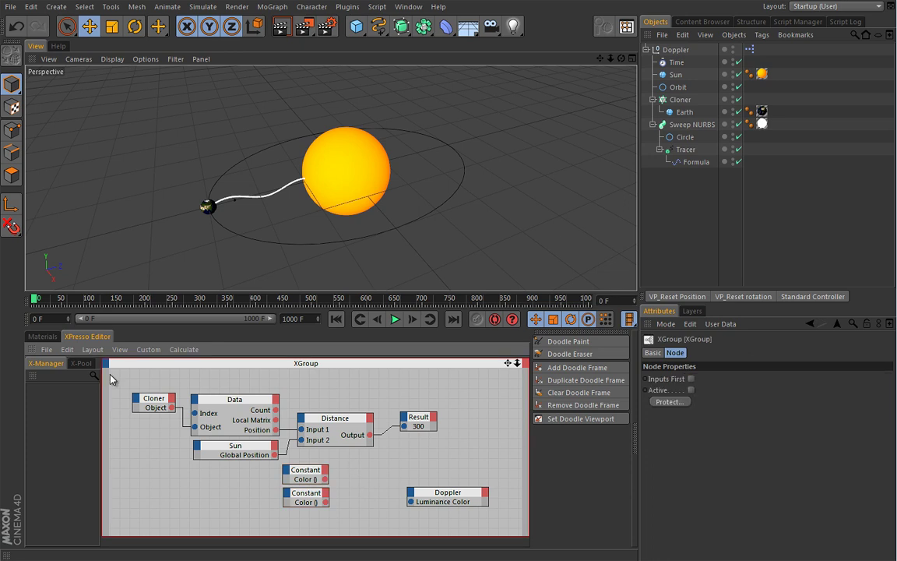
pyautogui.rightClick(111, 376)
pyautogui.moveTo(136, 378)
pyautogui.moveTo(208, 378)
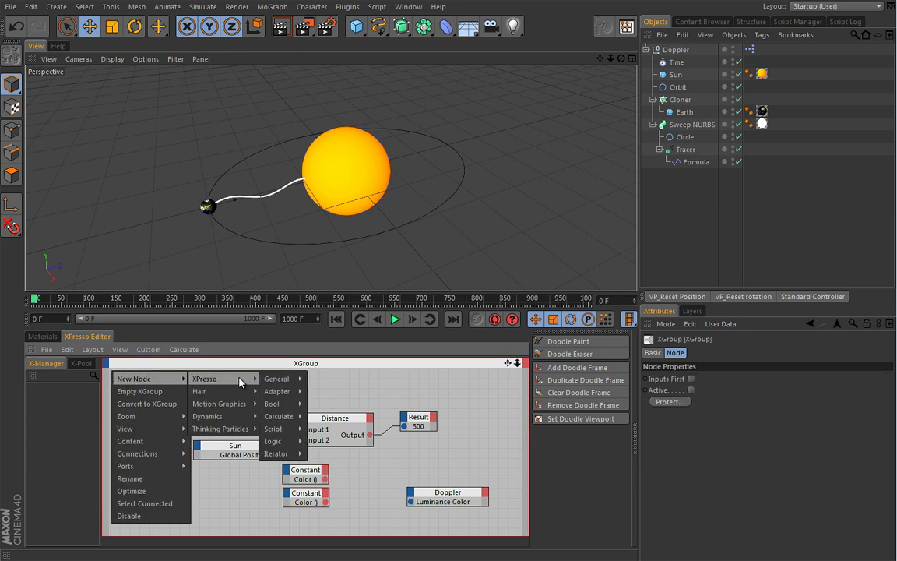
pyautogui.moveTo(279, 417)
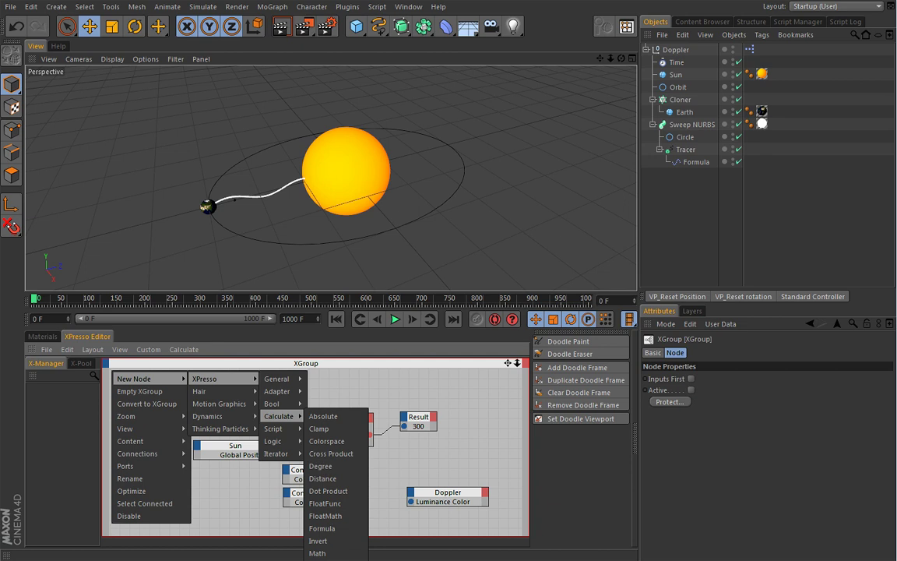
pyautogui.click(319, 559)
pyautogui.moveTo(137, 367); pyautogui.dragTo(163, 376, button='middle')
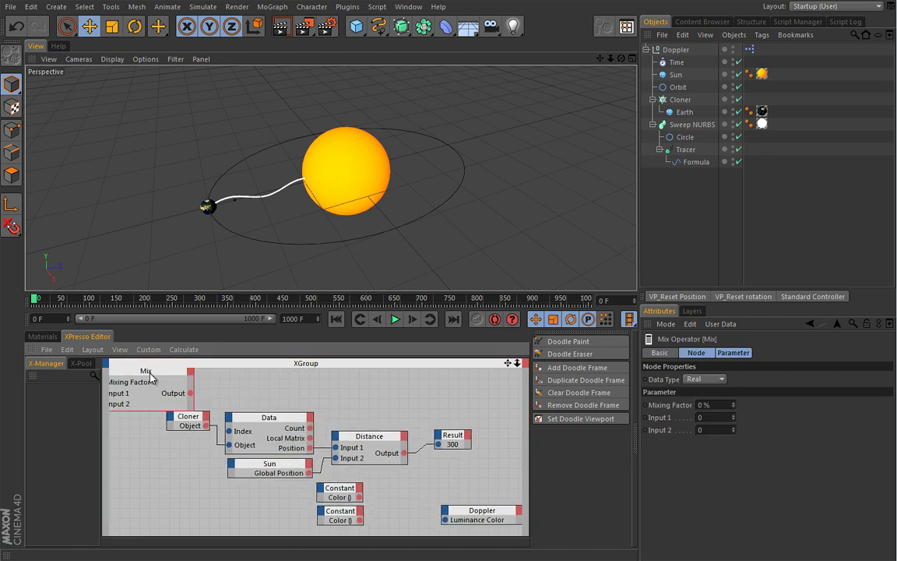
pyautogui.moveTo(148, 374); pyautogui.dragTo(446, 384)
pyautogui.moveTo(292, 367); pyautogui.dragTo(241, 349, button='middle')
pyautogui.moveTo(404, 373); pyautogui.dragTo(388, 458)
pyautogui.moveTo(441, 503); pyautogui.dragTo(486, 497)
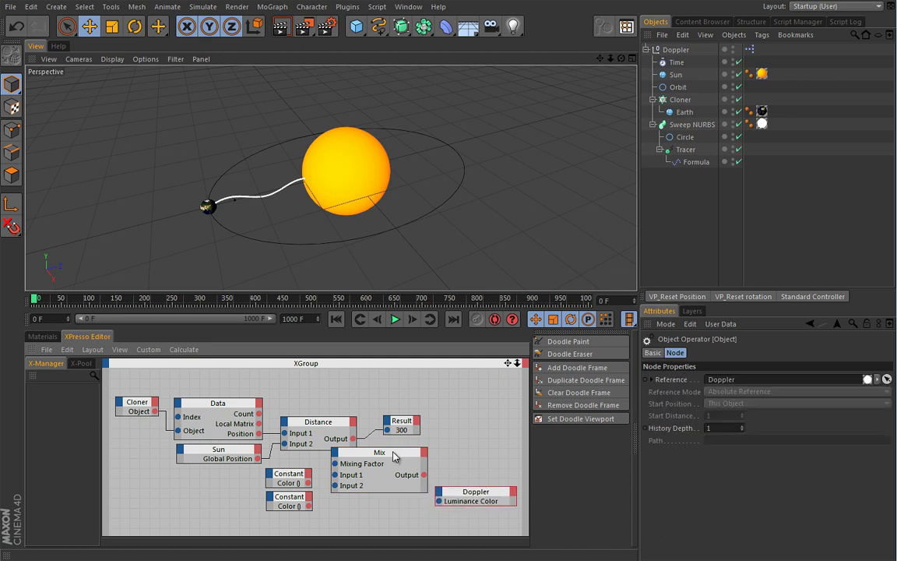
pyautogui.moveTo(394, 455); pyautogui.dragTo(391, 481)
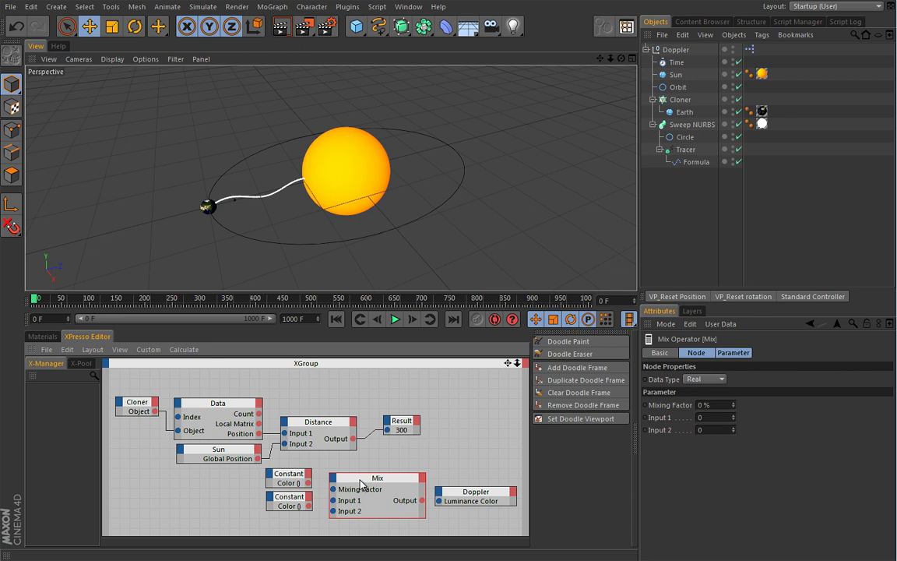
# Set the Mix node's data type to Color, and wire the red and blue Constants through its two inputs into Doppler's Luminance Color.
pyautogui.click(699, 380)
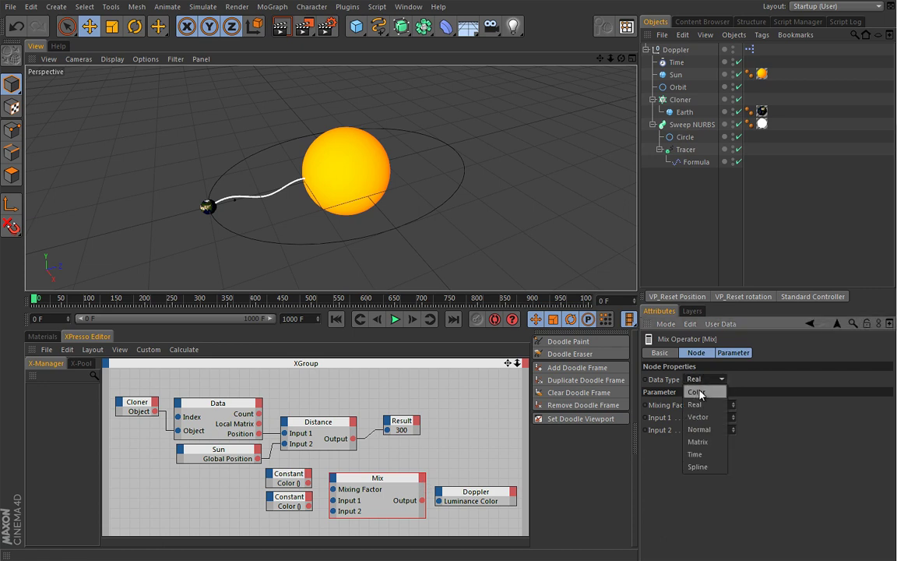
pyautogui.click(698, 392)
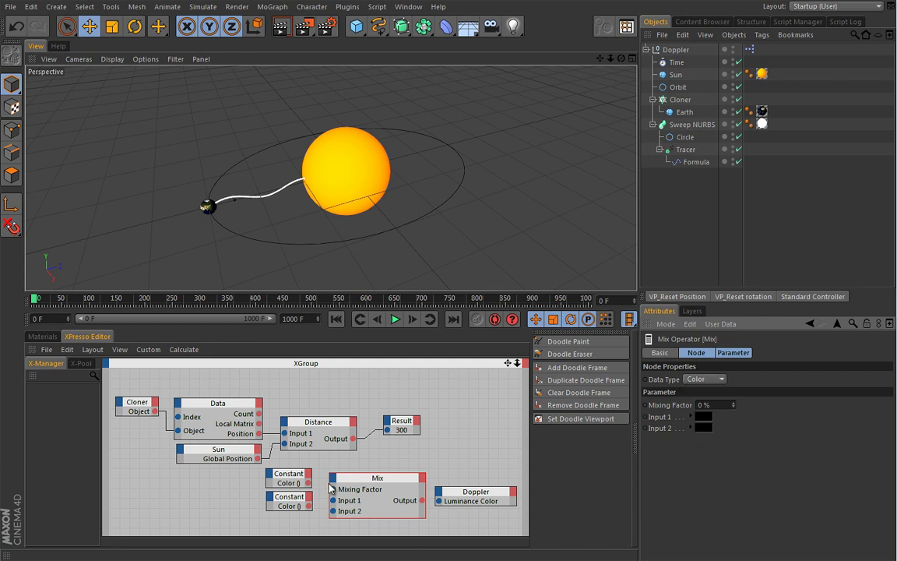
pyautogui.moveTo(331, 516); pyautogui.dragTo(309, 483)
pyautogui.moveTo(375, 480); pyautogui.dragTo(373, 476)
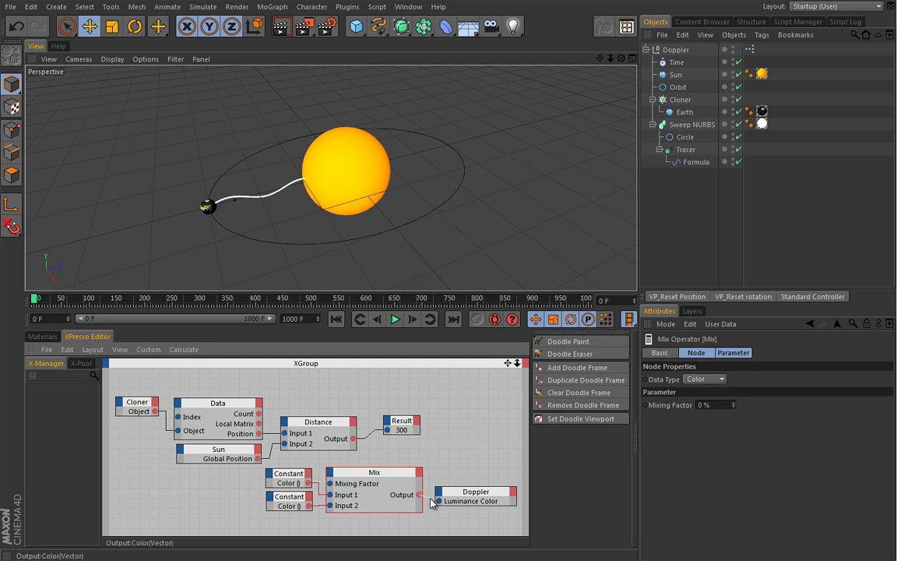
pyautogui.moveTo(437, 504); pyautogui.dragTo(438, 501)
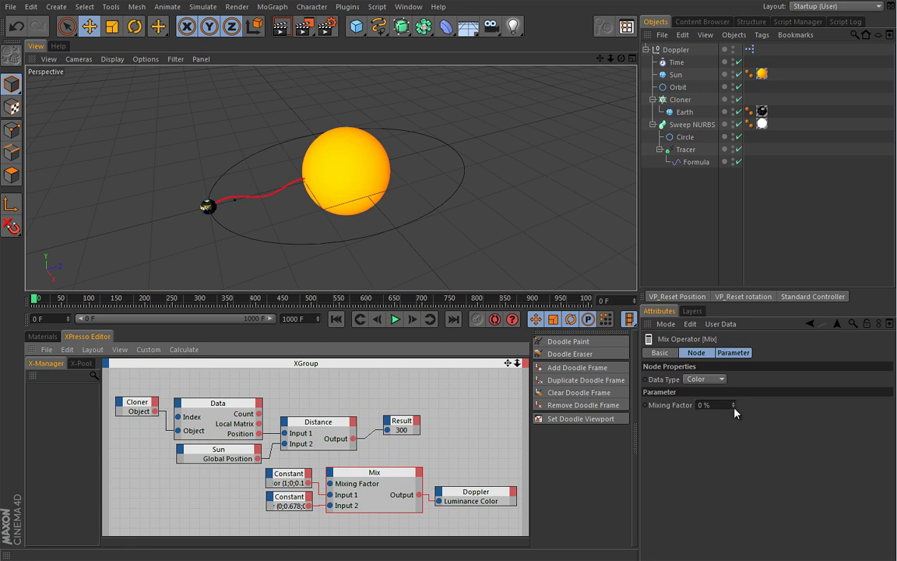
# Raise the Mix node's Mixing Factor to 100 % to test the blue end of the blend.
pyautogui.moveTo(733, 408); pyautogui.dragTo(737, 344)
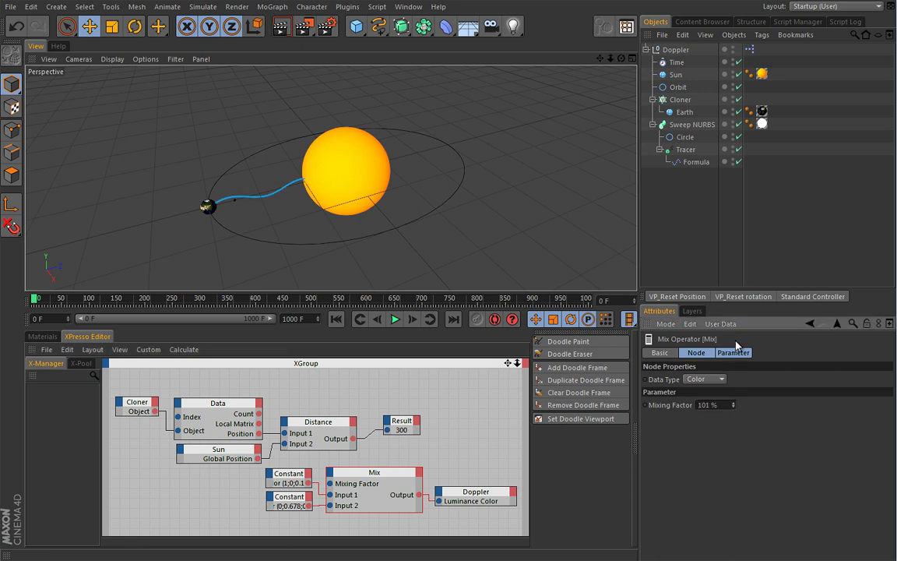
pyautogui.click(734, 407)
# Shift the Data, Sun, Distance and Result nodes upward to make room above the Mix node.
pyautogui.moveTo(236, 405); pyautogui.dragTo(237, 393)
pyautogui.moveTo(226, 458); pyautogui.dragTo(226, 446)
pyautogui.moveTo(325, 423); pyautogui.dragTo(326, 406)
pyautogui.moveTo(399, 426); pyautogui.dragTo(399, 414)
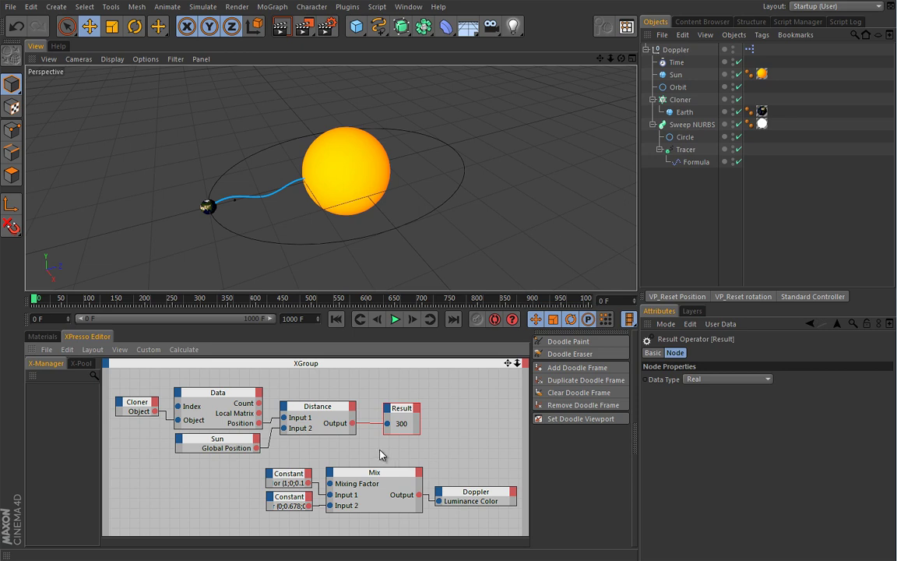
# Lower the Mix node's Mixing Factor to about 0 % to test the red end of the blend.
pyautogui.click(405, 472)
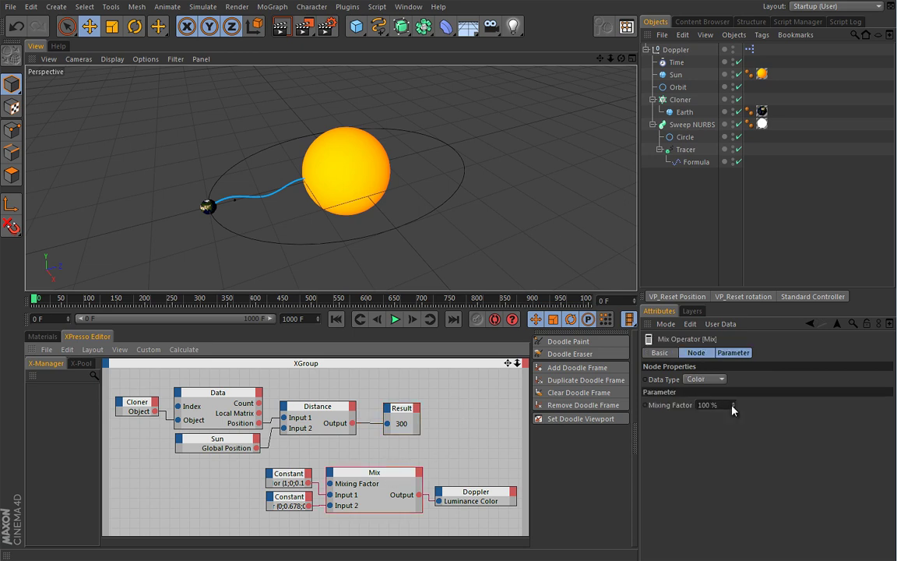
pyautogui.moveTo(734, 405); pyautogui.dragTo(740, 474)
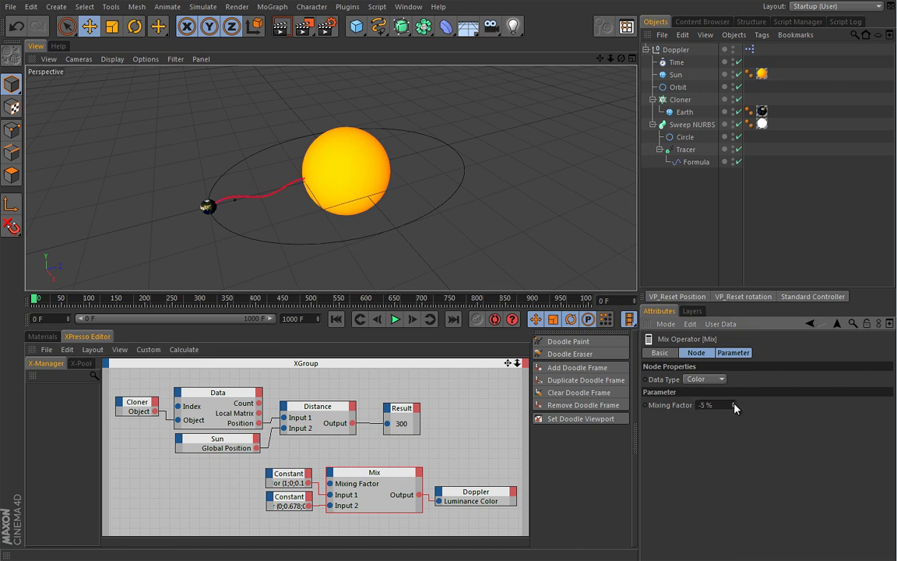
pyautogui.moveTo(734, 405); pyautogui.dragTo(734, 402)
# Delete the Result node from the XPresso graph.
pyautogui.click(343, 411)
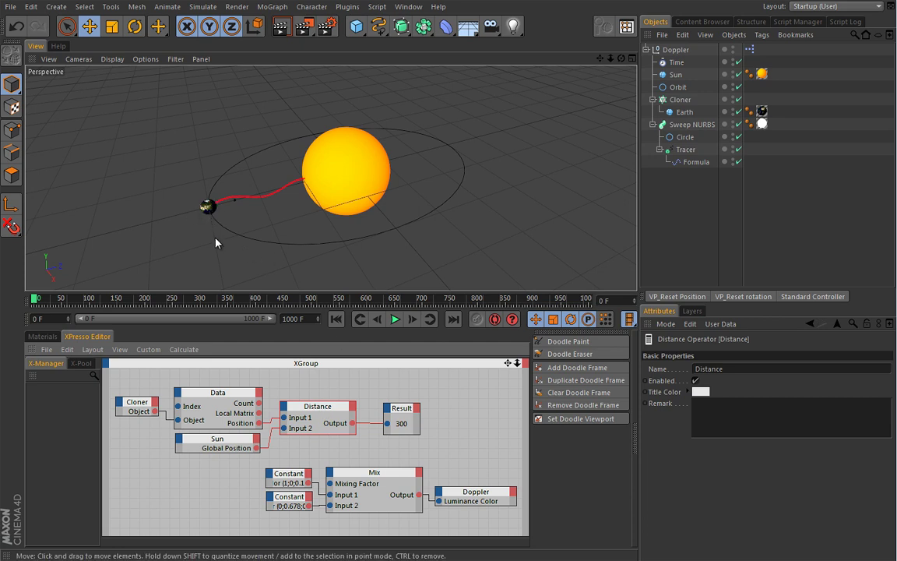
pyautogui.click(403, 415)
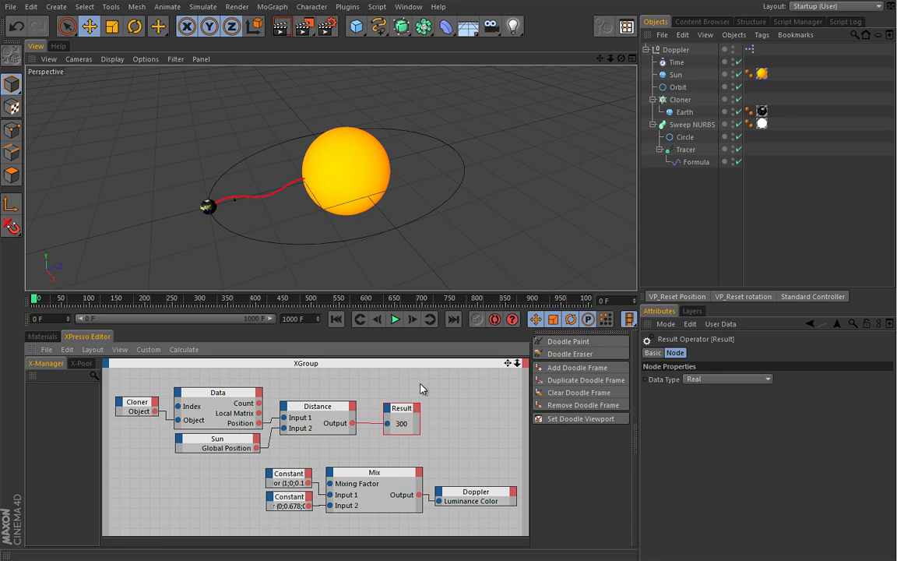
pyautogui.press('Delete')
# Add a Range Mapper node beside the Distance node and connect the Distance output to its input.
pyautogui.rightClick(404, 399)
pyautogui.moveTo(483, 397)
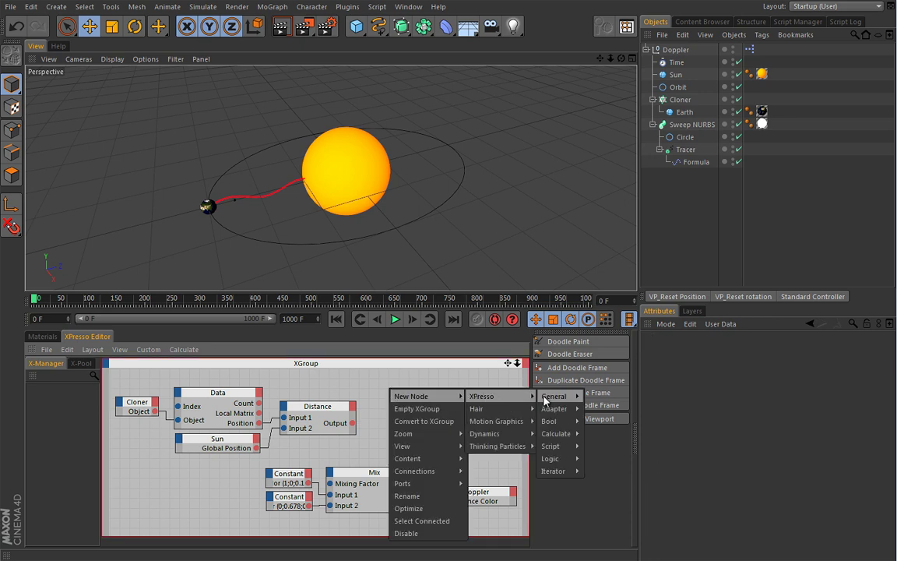
pyautogui.moveTo(566, 441)
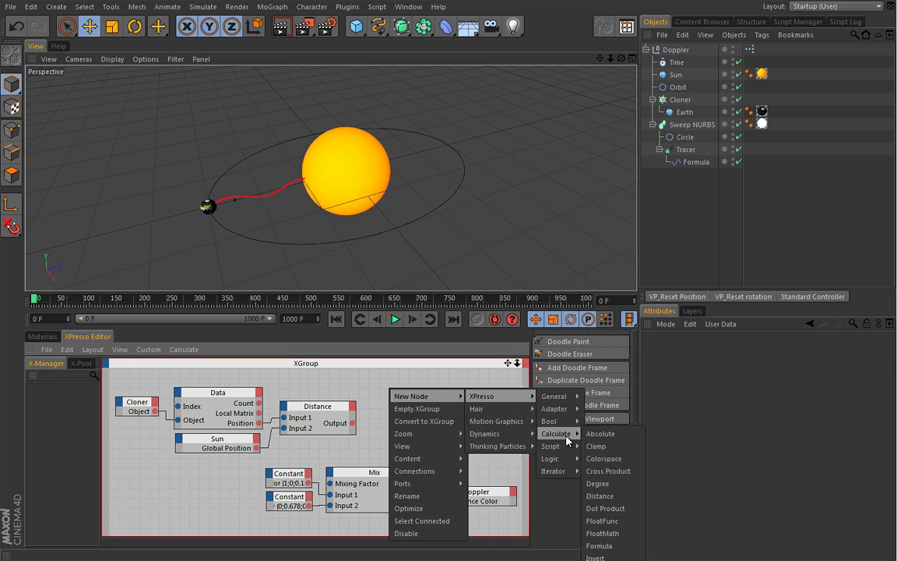
pyautogui.click(608, 545)
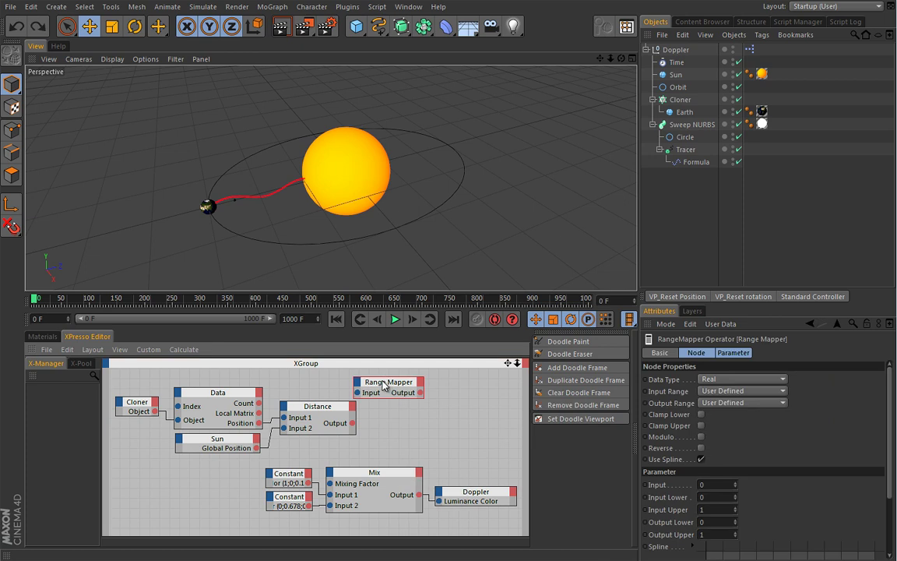
pyautogui.moveTo(384, 387); pyautogui.dragTo(399, 416)
pyautogui.moveTo(318, 411); pyautogui.dragTo(317, 399)
pyautogui.moveTo(402, 411); pyautogui.dragTo(401, 401)
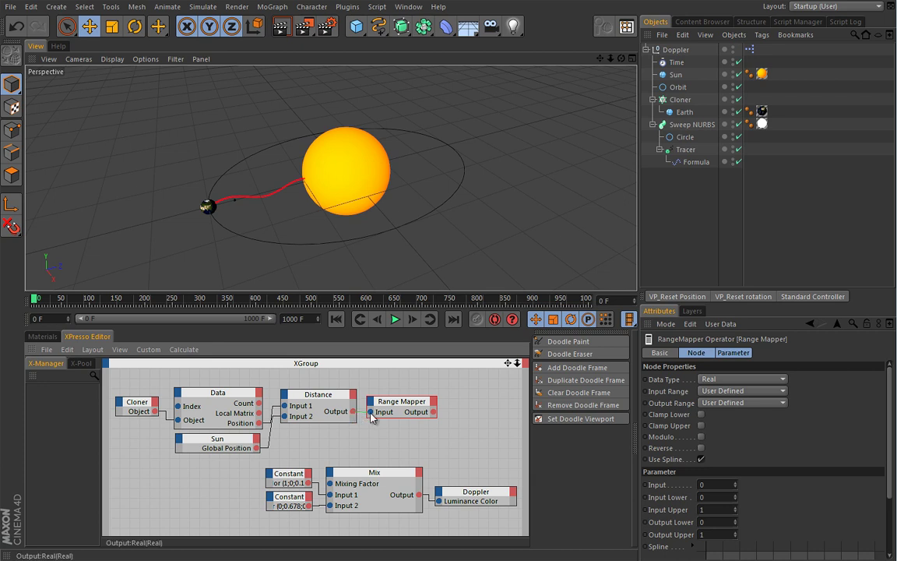
pyautogui.moveTo(372, 417); pyautogui.dragTo(371, 413)
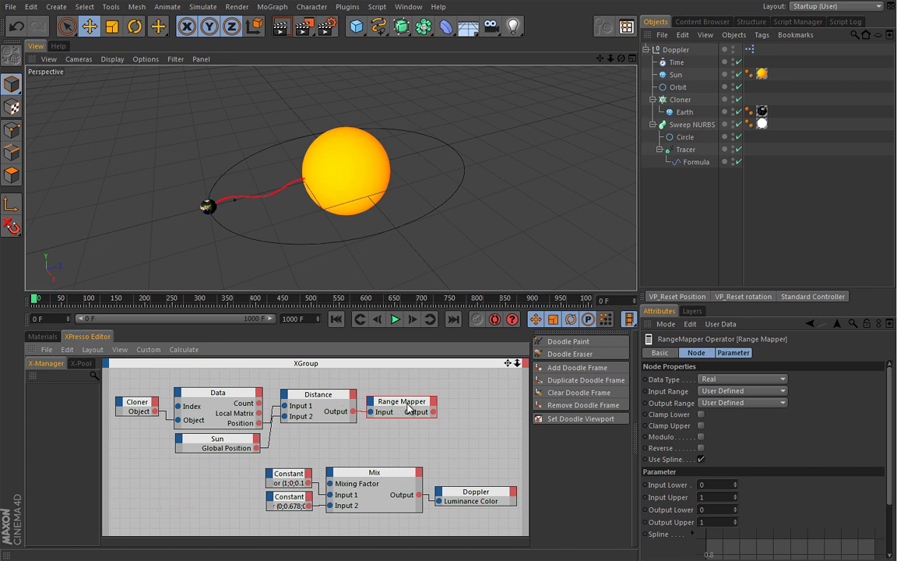
# Set the Range Mapper's Input Lower to 300, Input Upper to 200 and Output Range to Percent, and connect its output to the Mix node's Mixing Factor.
pyautogui.click(718, 485)
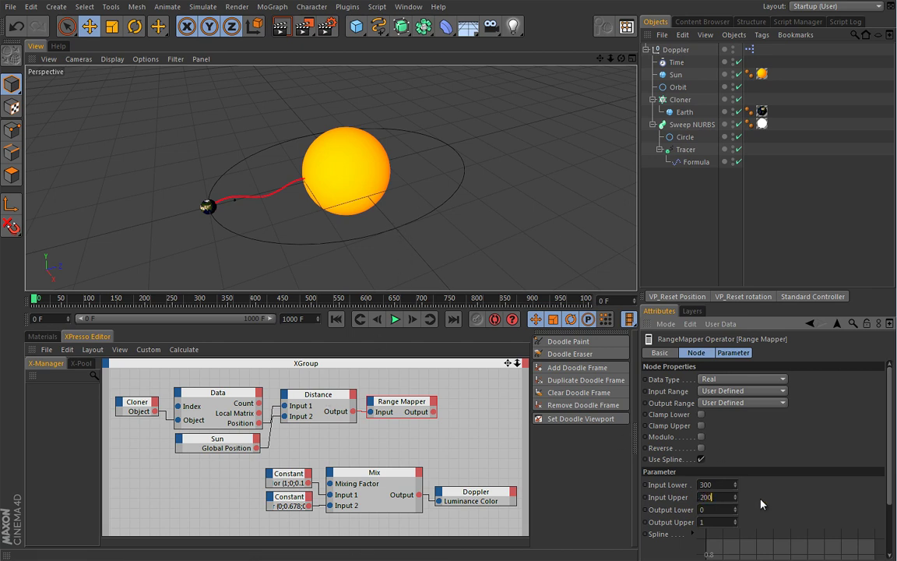
pyautogui.click(723, 402)
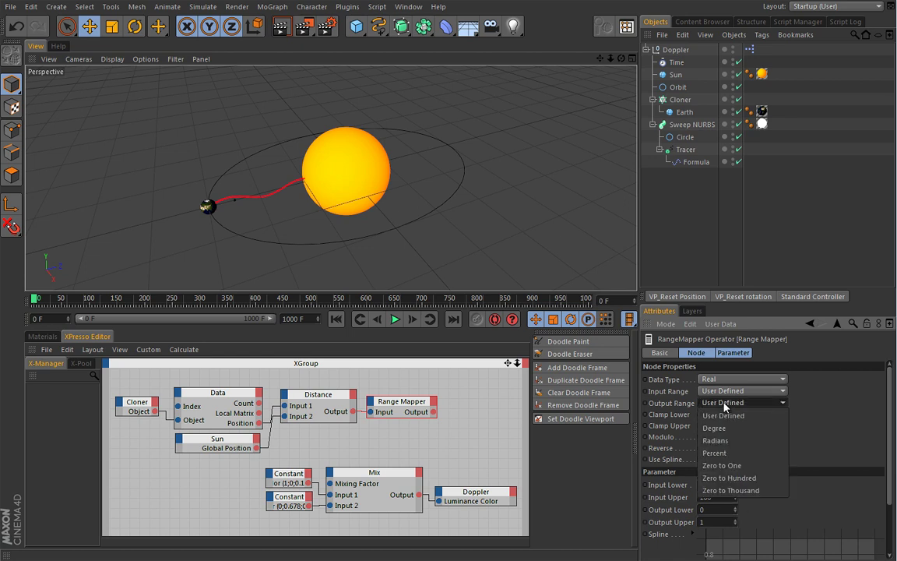
pyautogui.click(733, 453)
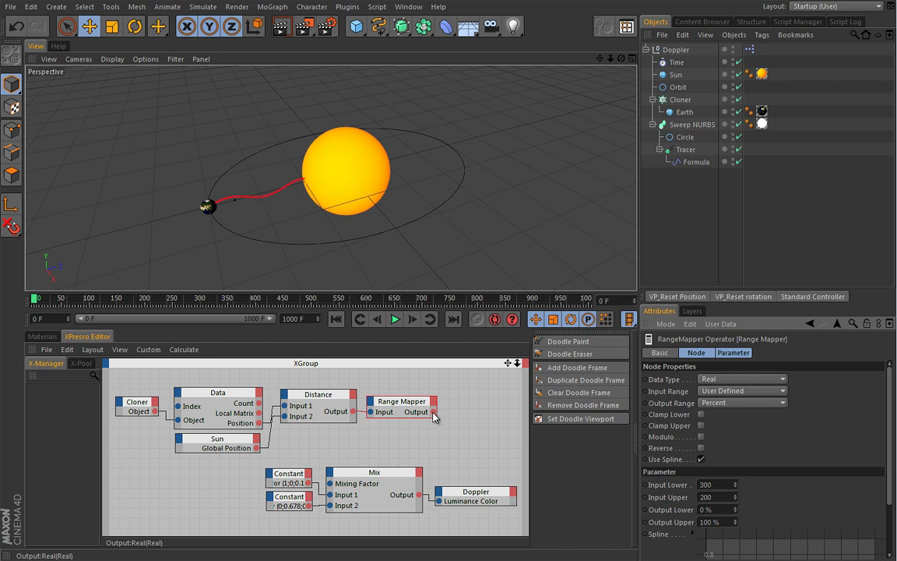
pyautogui.moveTo(433, 413); pyautogui.dragTo(331, 483)
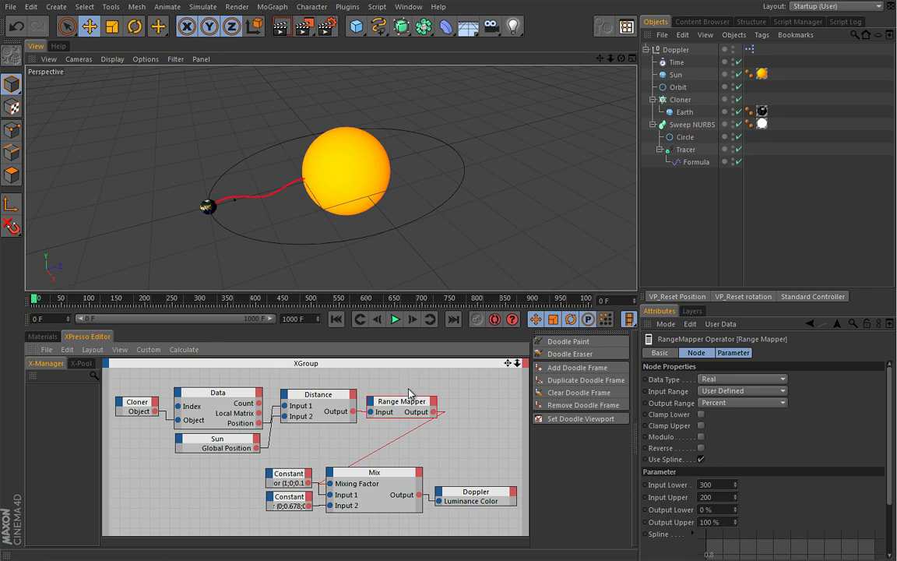
# Play the animation to check the line's colour change, stop it and return to the first frame.
pyautogui.click(395, 320)
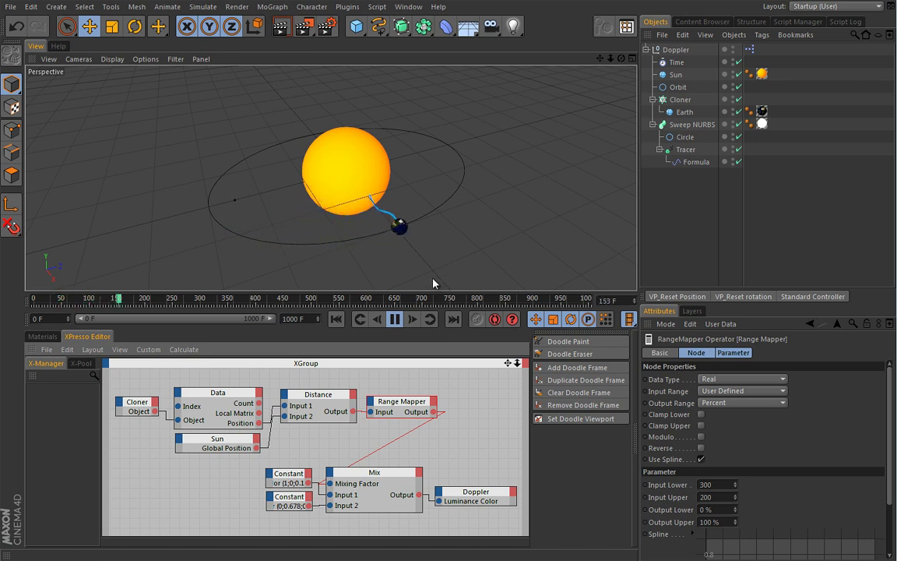
pyautogui.click(395, 319)
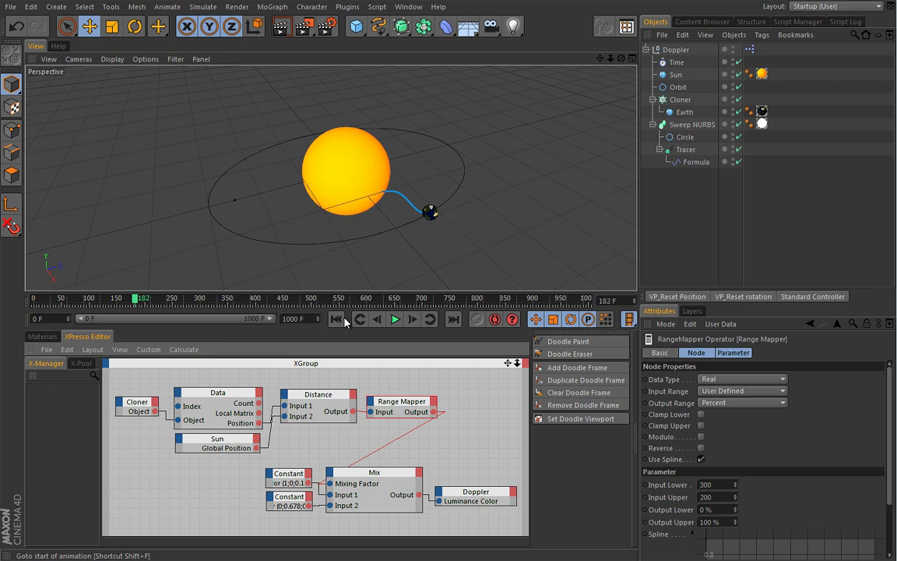
pyautogui.click(336, 319)
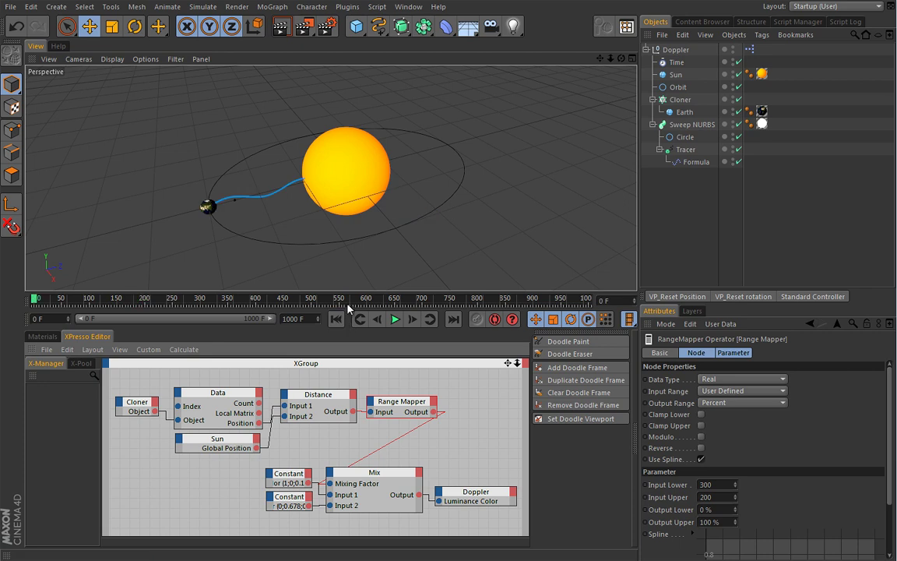
# Restore the Startup (User) interface layout.
pyautogui.click(835, 7)
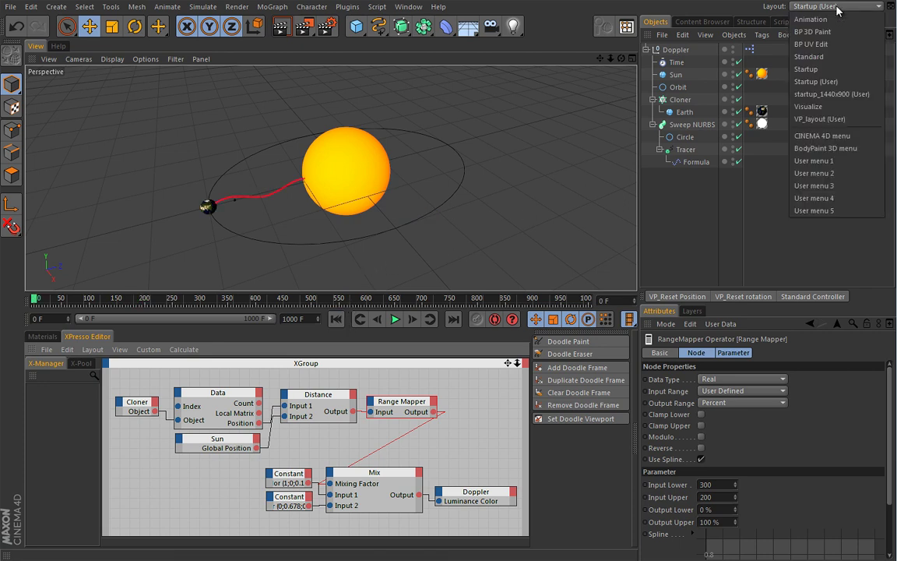
pyautogui.click(817, 81)
# Play back the orbit while examining the line's colour from several angles, and return to frame 0.
pyautogui.keyDown('alt'); pyautogui.moveTo(385, 287); pyautogui.dragTo(336, 313); pyautogui.keyUp('alt')
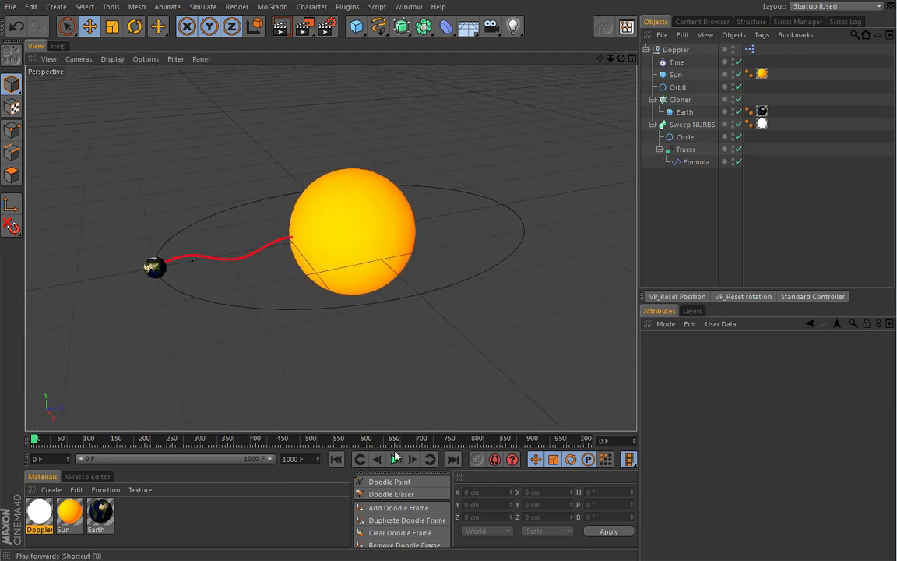
pyautogui.press('F8')
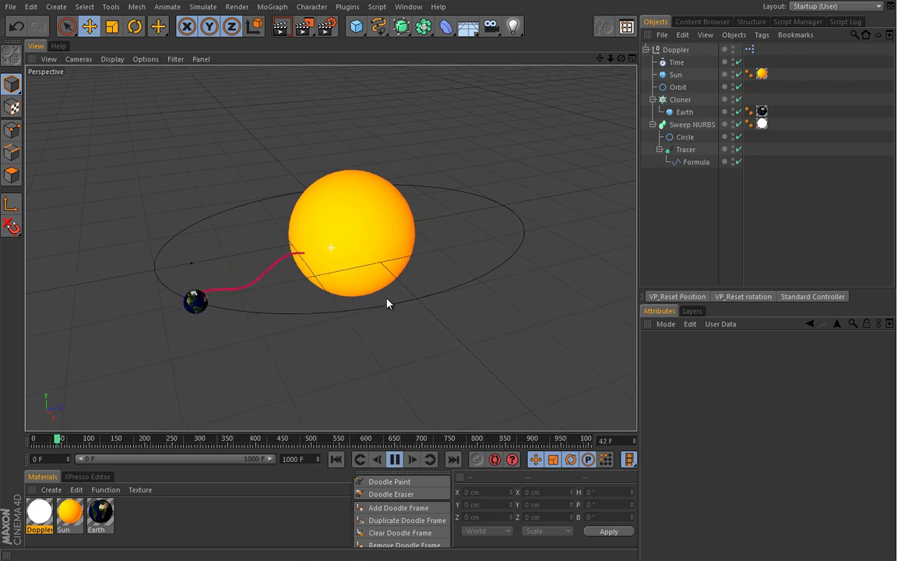
pyautogui.keyDown('alt'); pyautogui.moveTo(385, 306); pyautogui.dragTo(403, 312); pyautogui.keyUp('alt')
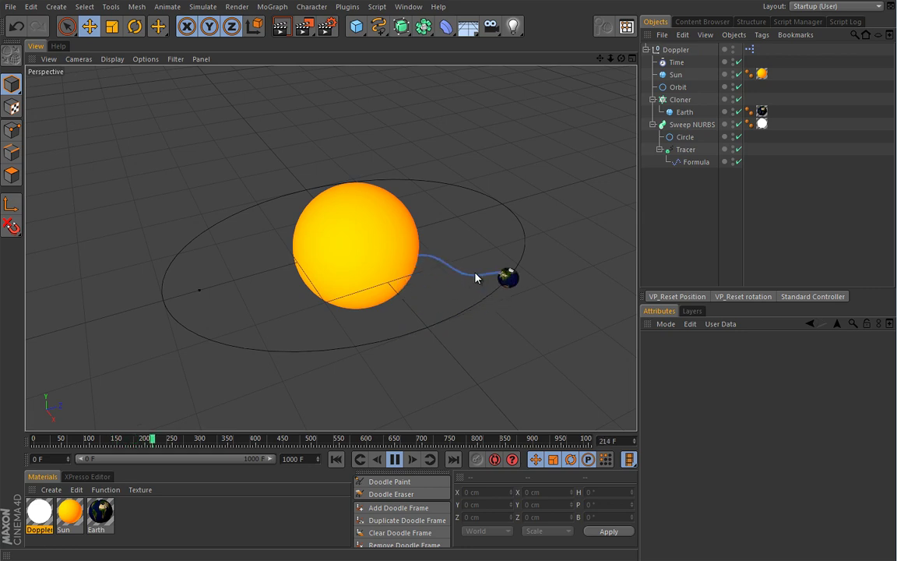
pyautogui.keyDown('alt'); pyautogui.moveTo(465, 278); pyautogui.dragTo(369, 298); pyautogui.keyUp('alt')
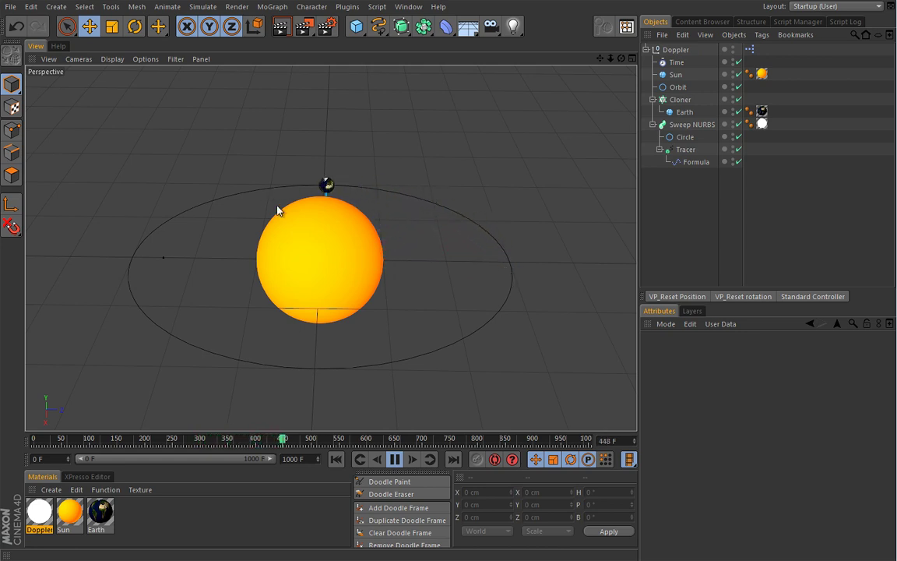
pyautogui.keyDown('alt'); pyautogui.moveTo(250, 305); pyautogui.dragTo(357, 264); pyautogui.keyUp('alt')
pyautogui.click(394, 460)
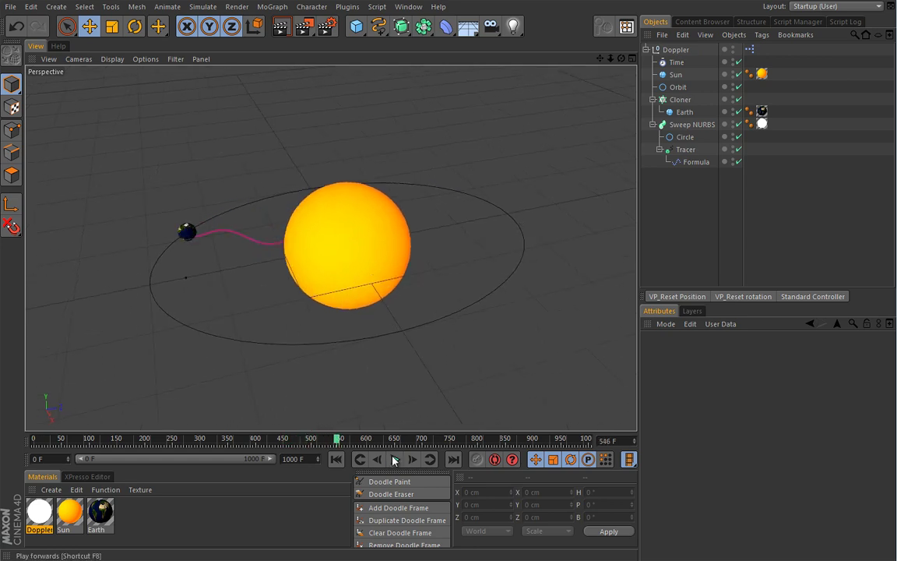
pyautogui.click(336, 459)
pyautogui.keyDown('alt'); pyautogui.moveTo(403, 363); pyautogui.dragTo(390, 327); pyautogui.keyUp('alt')
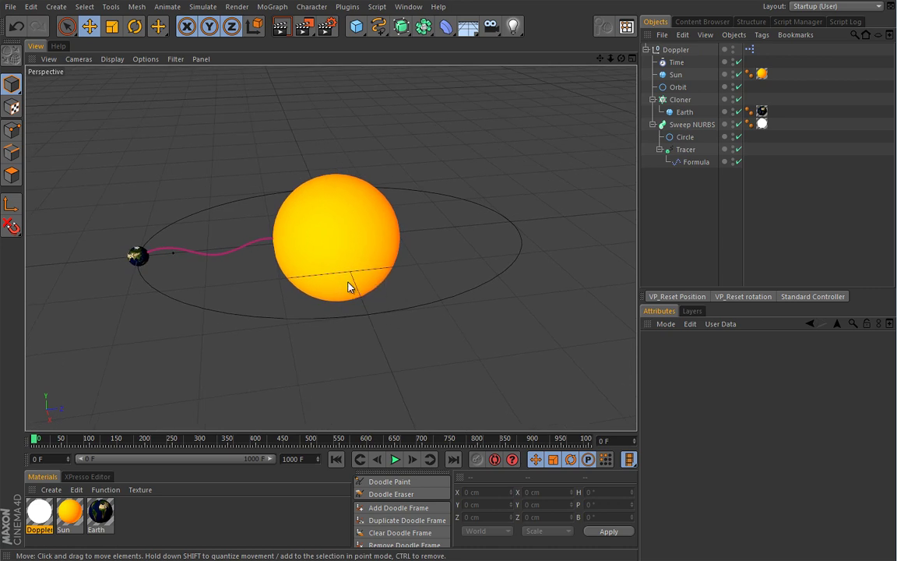